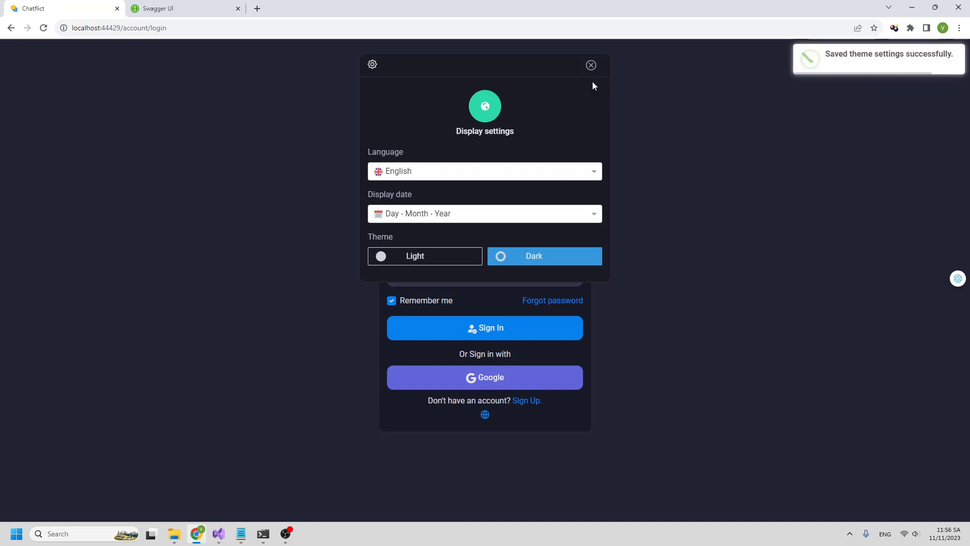
- Dismiss the Display settings and sign in to Chatflict with the Google account
left_click(591, 65)
left_click(476, 377)
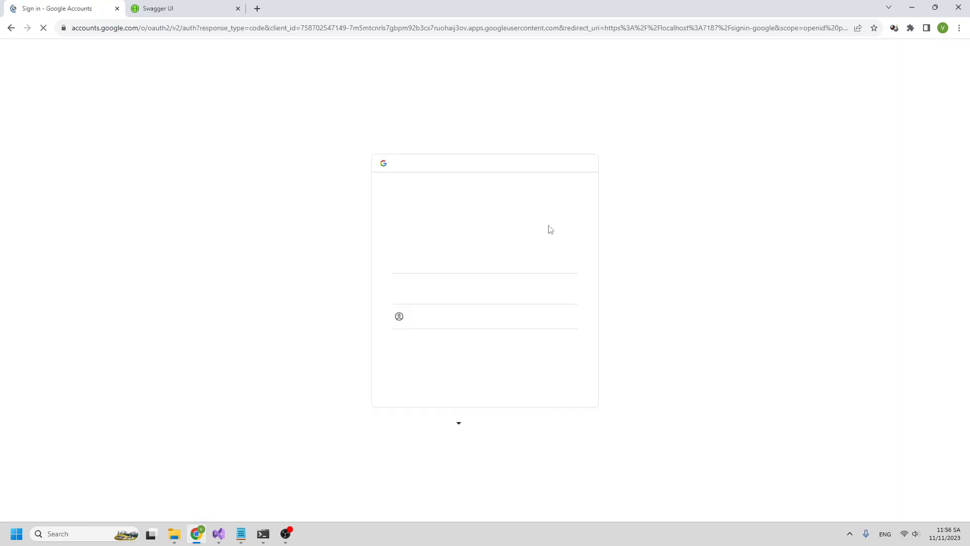
left_click(456, 258)
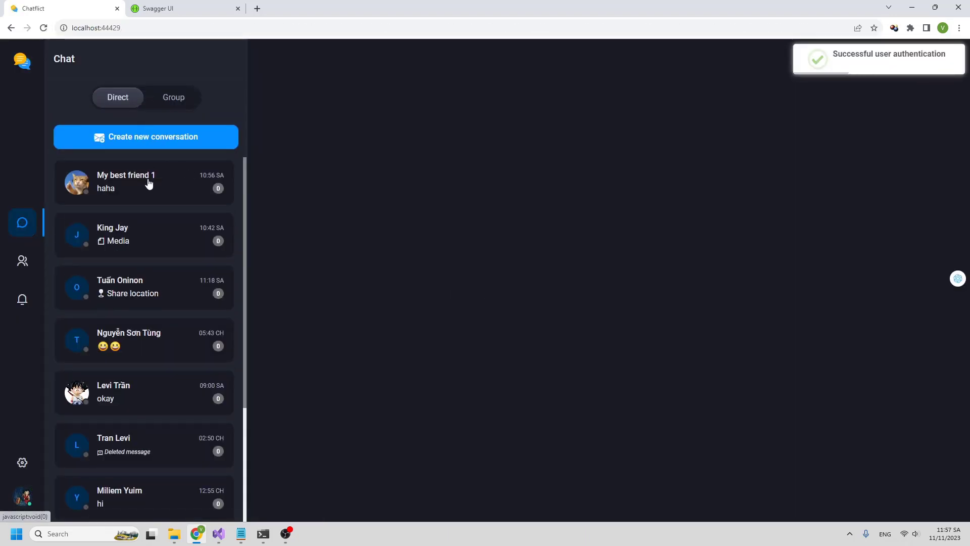
- Browse the direct conversations, ending back on My best friend 1
left_click(147, 182)
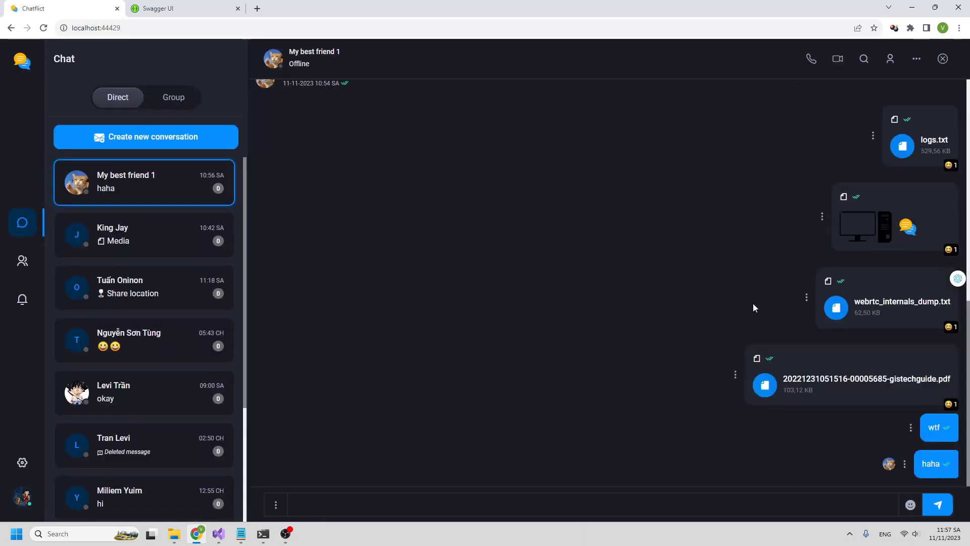
left_click(168, 244)
left_click(174, 293)
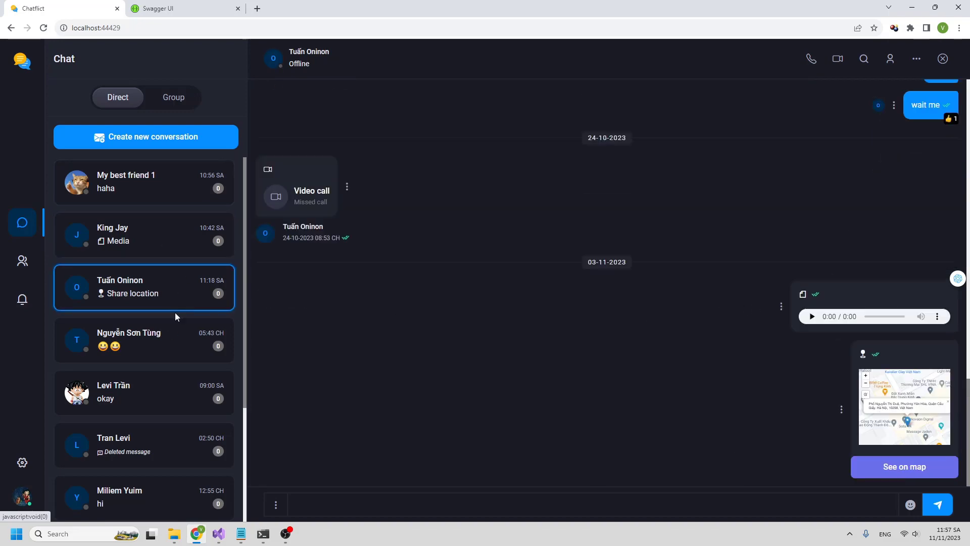
left_click(172, 333)
left_click(160, 402)
left_click(136, 188)
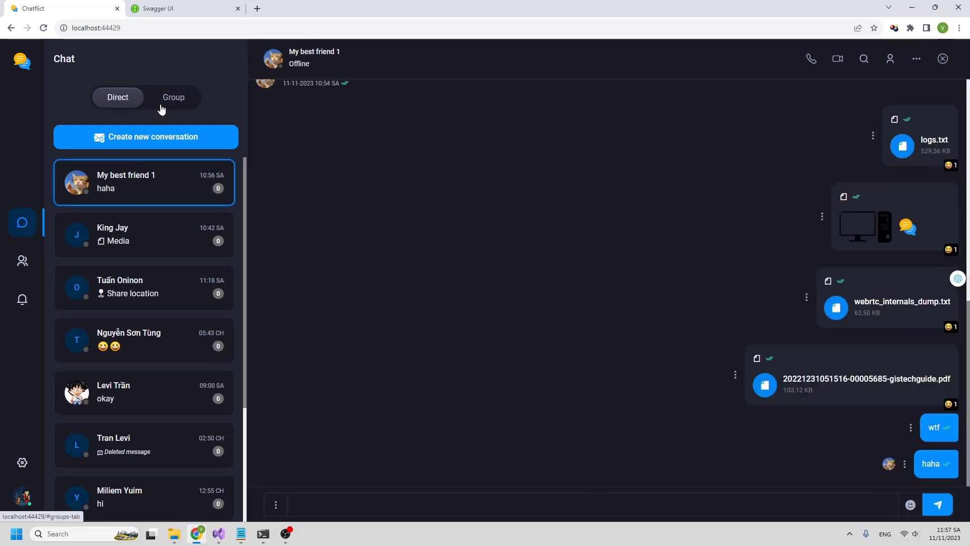
- Switch to group chats, viewing Onsite USA and then Linh tinh
left_click(167, 96)
left_click(139, 192)
left_click(126, 311)
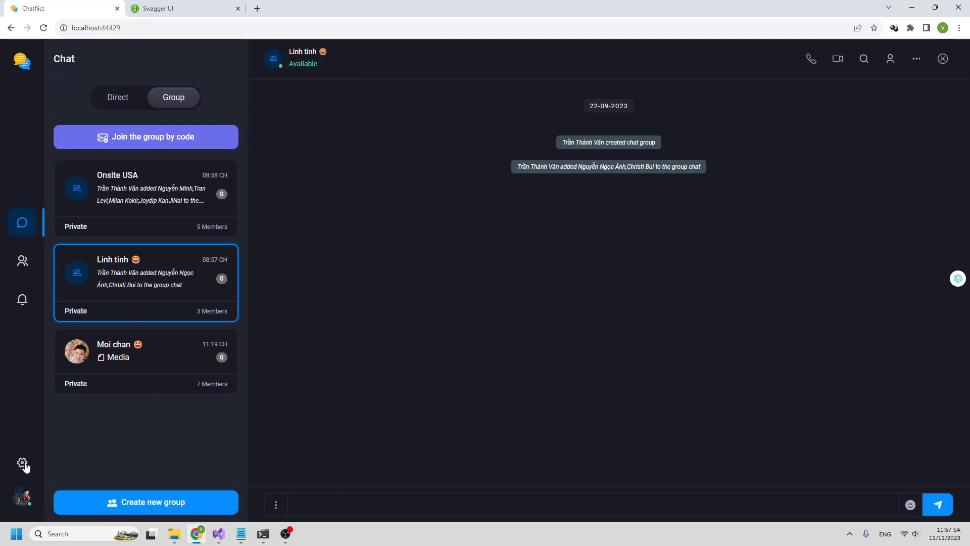
- In account settings, turn Active status off and back on in the profile summary
left_click(22, 462)
left_click(36, 502)
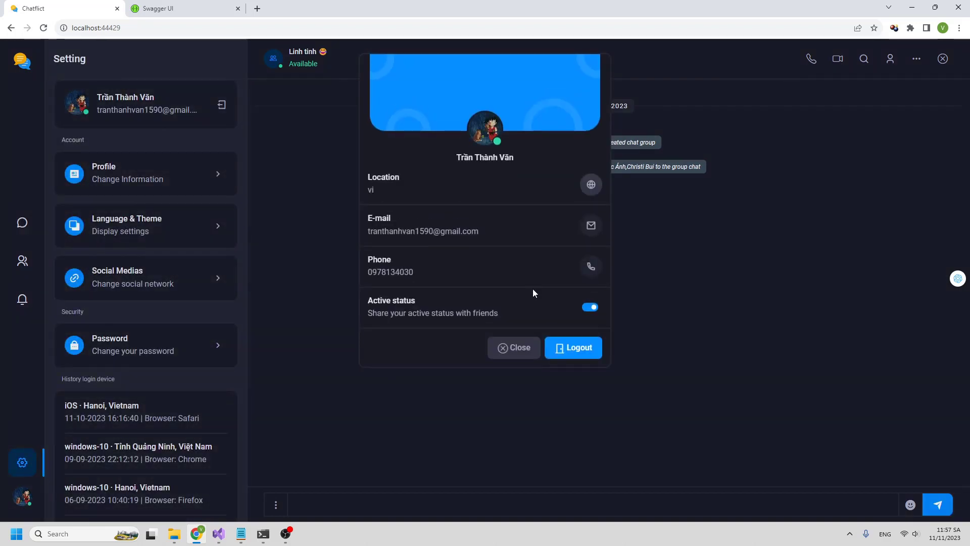
left_click(590, 309)
left_click(590, 307)
left_click(513, 348)
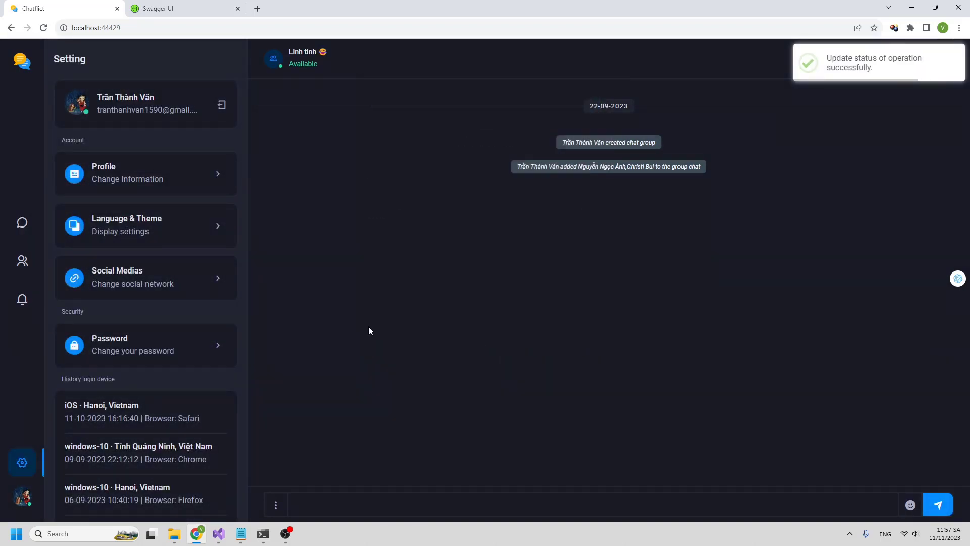
- Look at the display settings and profile form without changes, then return to the chats
left_click(167, 236)
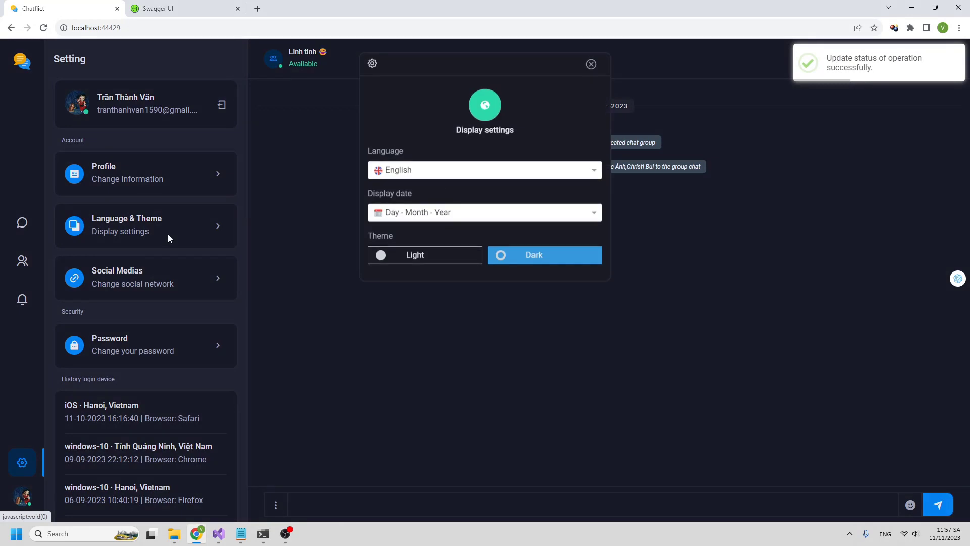
left_click(591, 64)
left_click(209, 184)
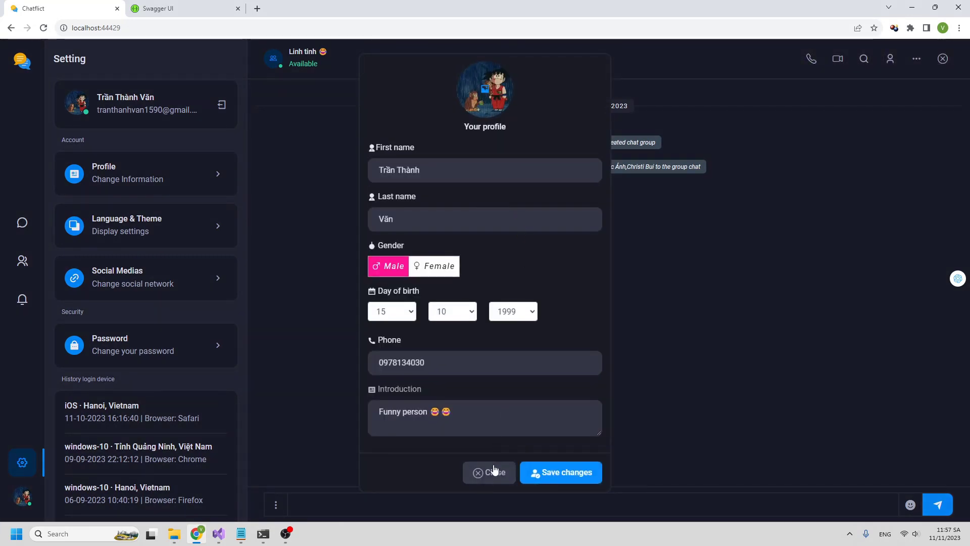
left_click(487, 471)
left_click(23, 223)
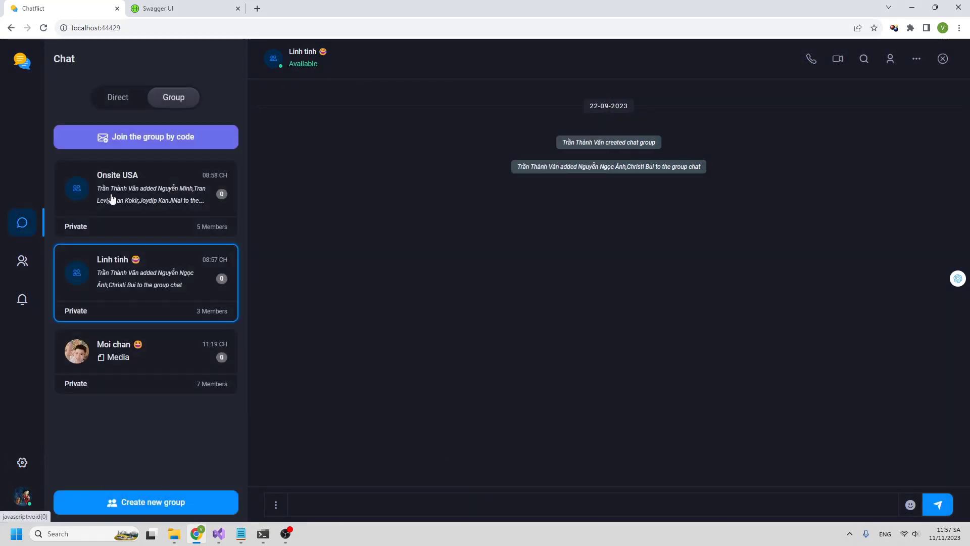
- Create a new direct conversation with the contact found by their e-mail
left_click(115, 98)
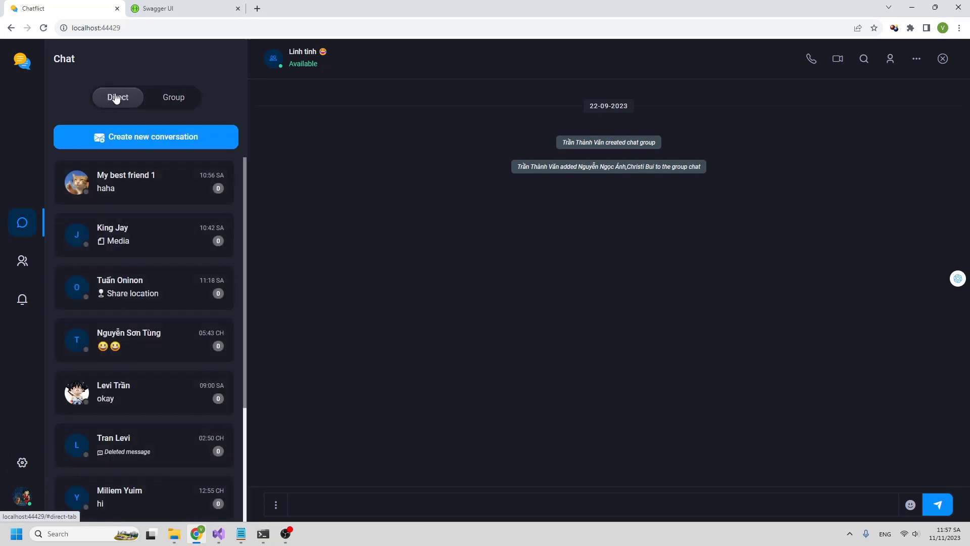
left_click(148, 136)
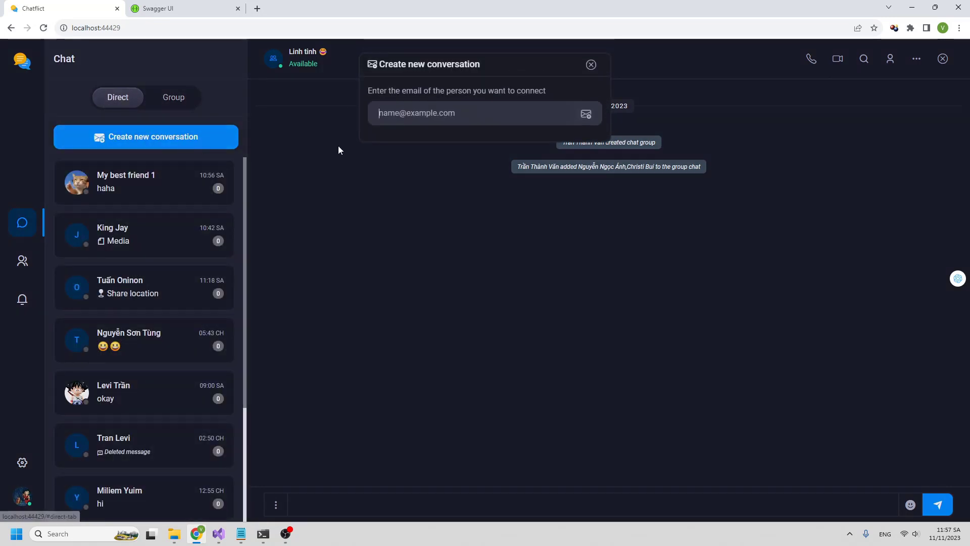
left_click(416, 117)
type("test@gmail.com")
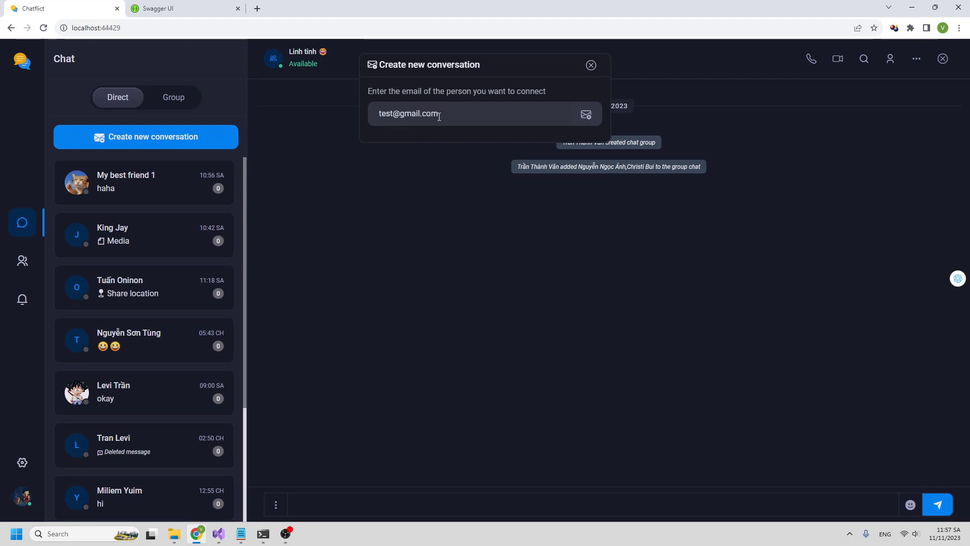
left_click(587, 116)
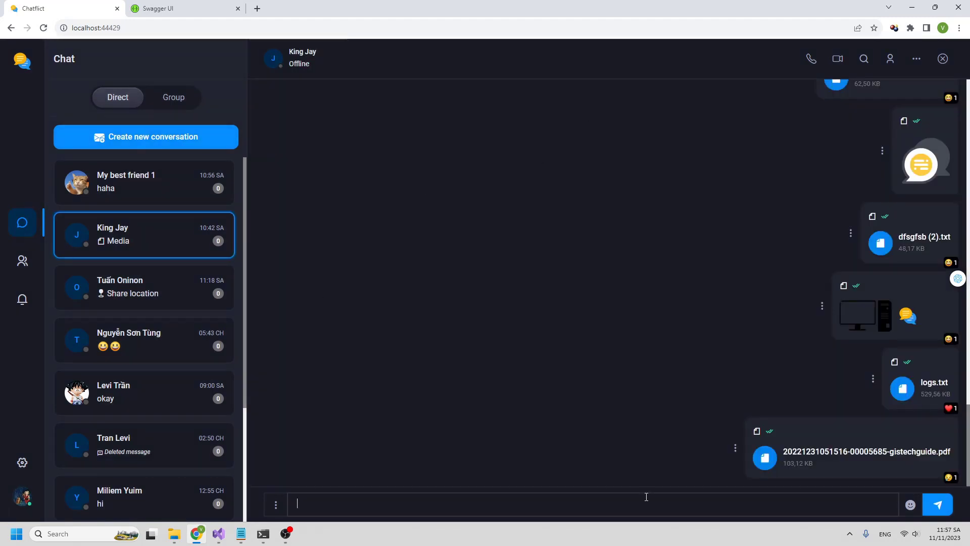
- Send 'hello' in the new chat and open an incognito browser window
type("hello")
key("Return")
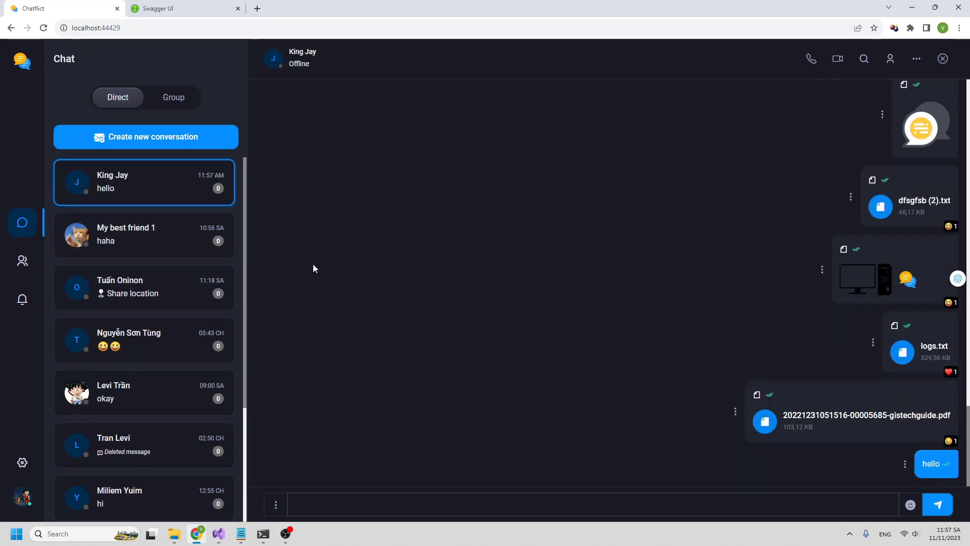
key("ctrl+shift+n")
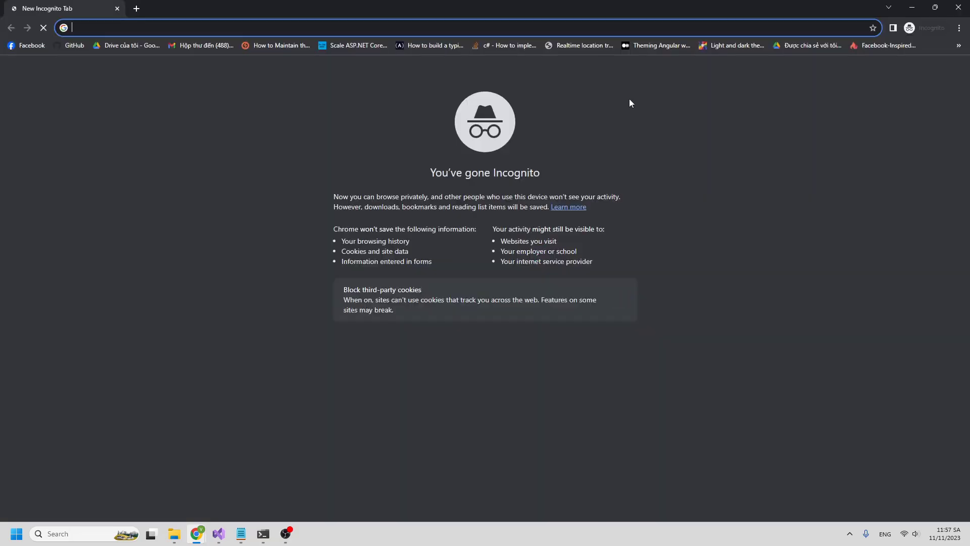
- Load localhost:44429 and sign in with the second test account's credentials
type("localhost:44429")
key("Return")
left_click(433, 229)
key("ctrl+v")
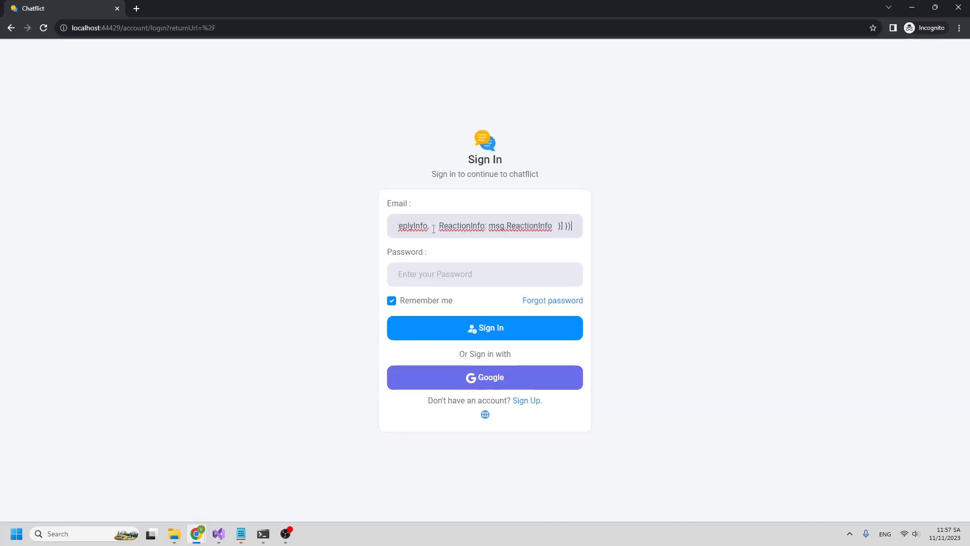
key("ctrl+a")
type("test@g")
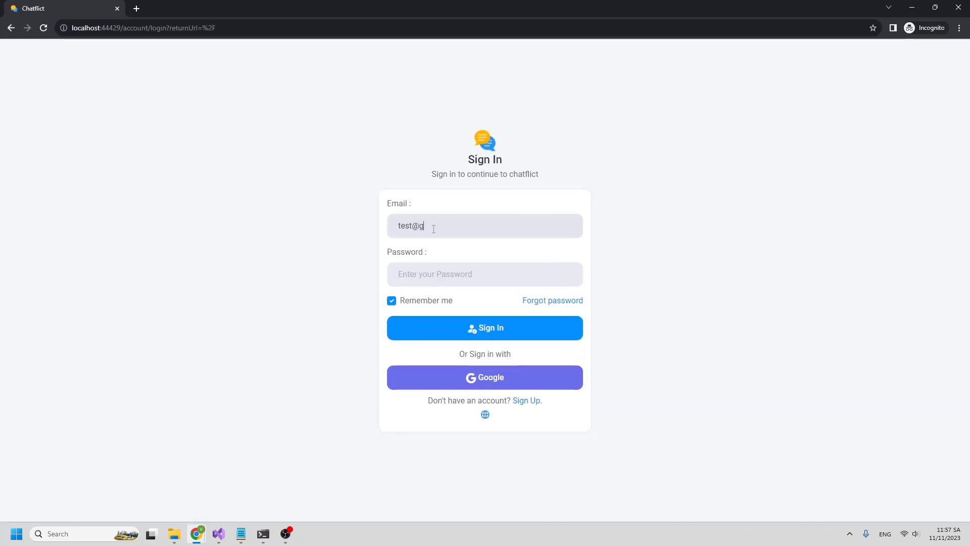
type("123456")
key("Return")
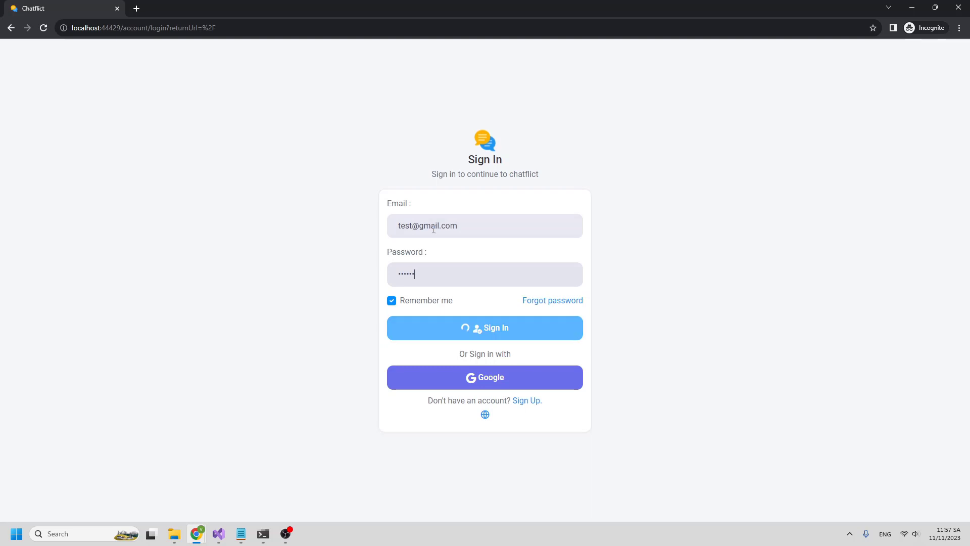
- Open the chat with the first account and send 'ok' and 'i am here'
left_click_drag(514, 3, 679, 48)
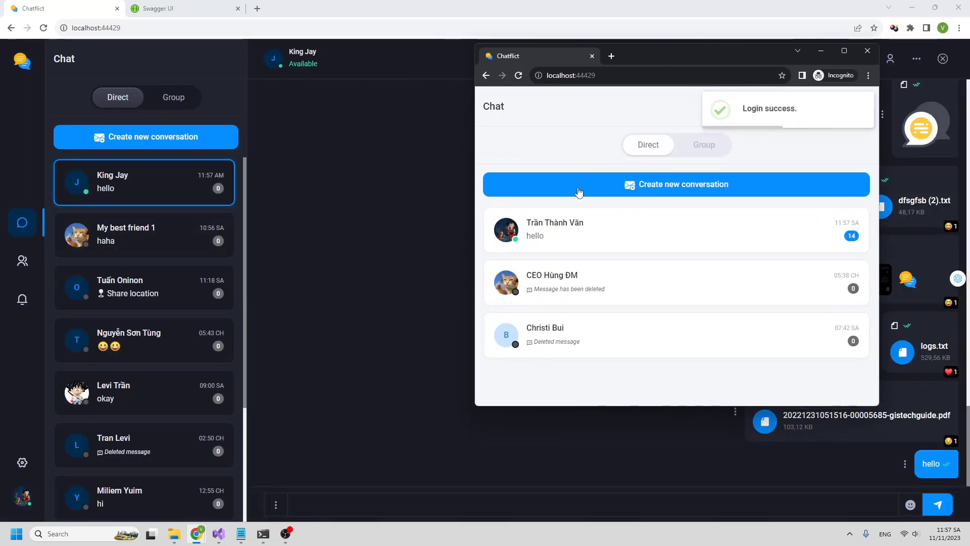
left_click(534, 238)
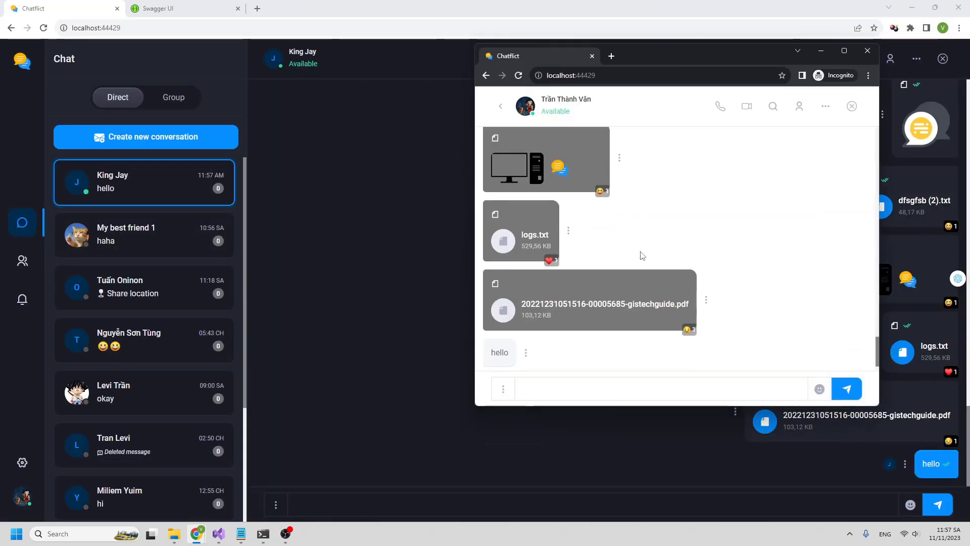
scroll(640, 256, "up", 10)
scroll(641, 257, "up", 11)
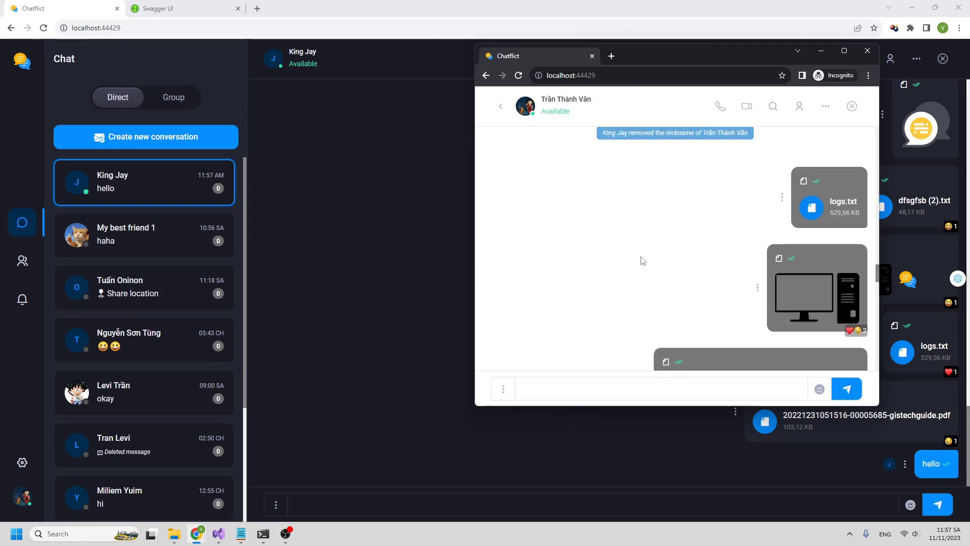
scroll(640, 270, "down", 20)
left_click(608, 381)
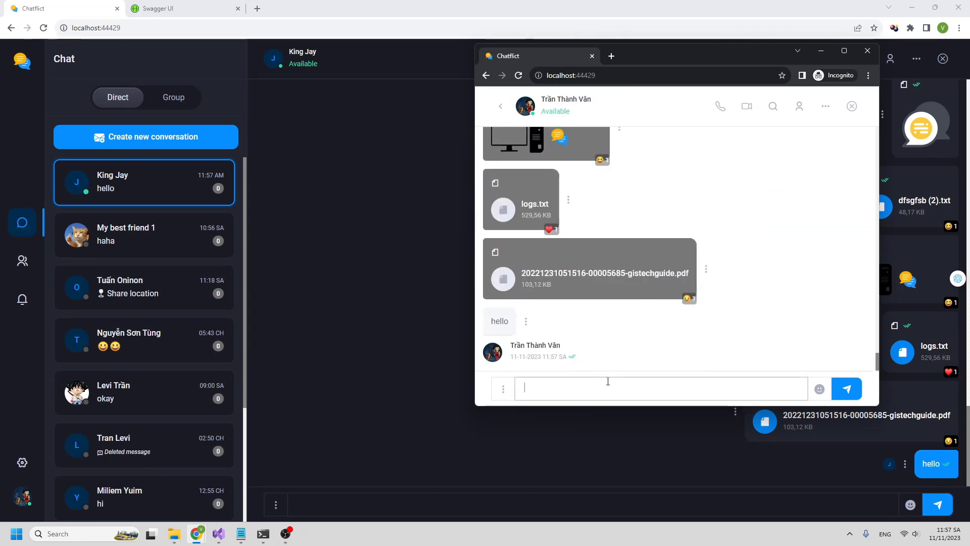
type("ok")
key("Return")
type("i am he")
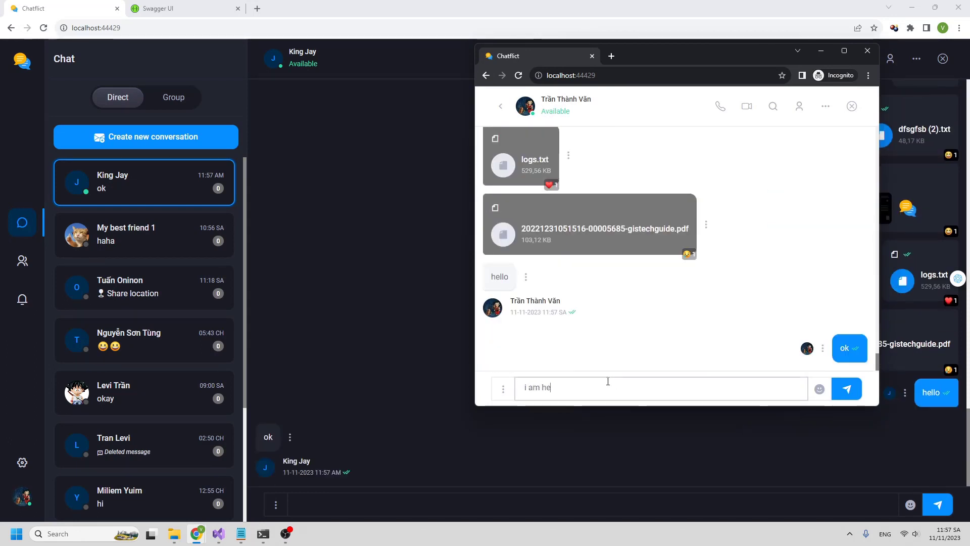
type("a")
key("BackSpace")
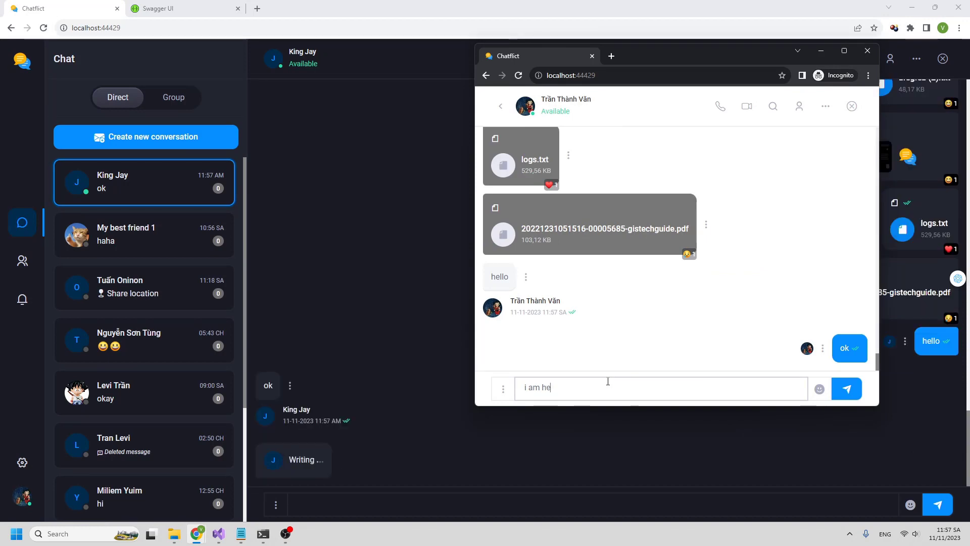
key("Return")
- Move the main window to the left and react to 'i am here' with a thumbs-up
left_click_drag(696, 5, 265, 53)
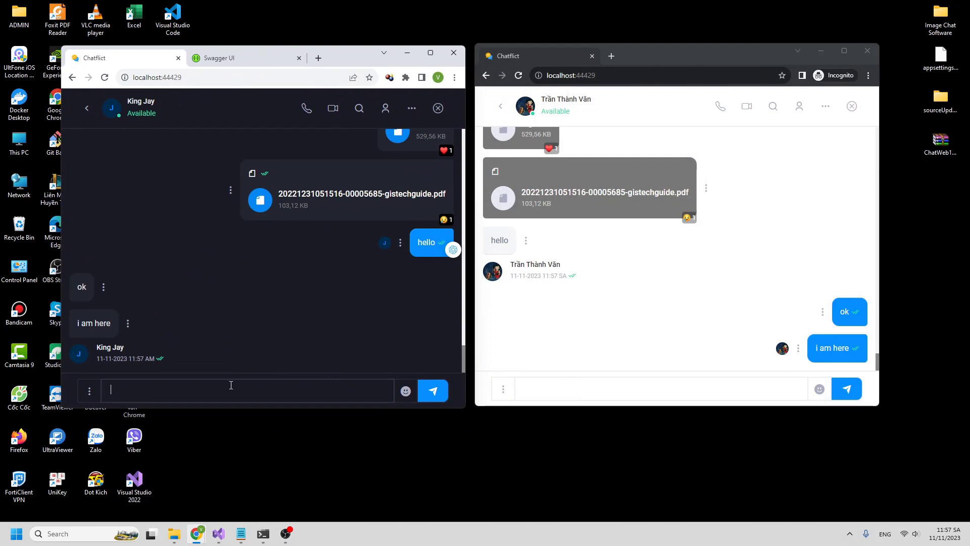
left_click(128, 323)
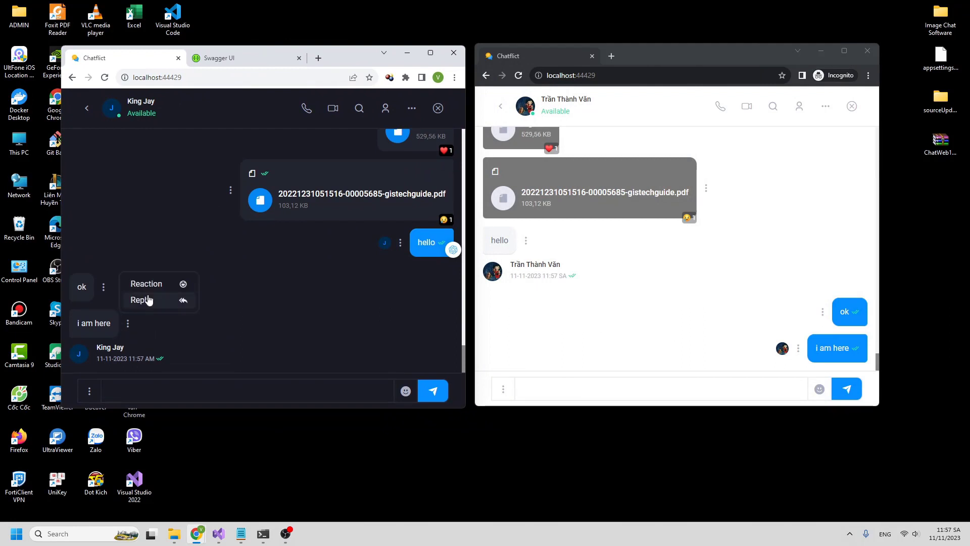
left_click(132, 301)
left_click(112, 309)
- Send the replies 'yes' and 'perfect'
left_click(155, 382)
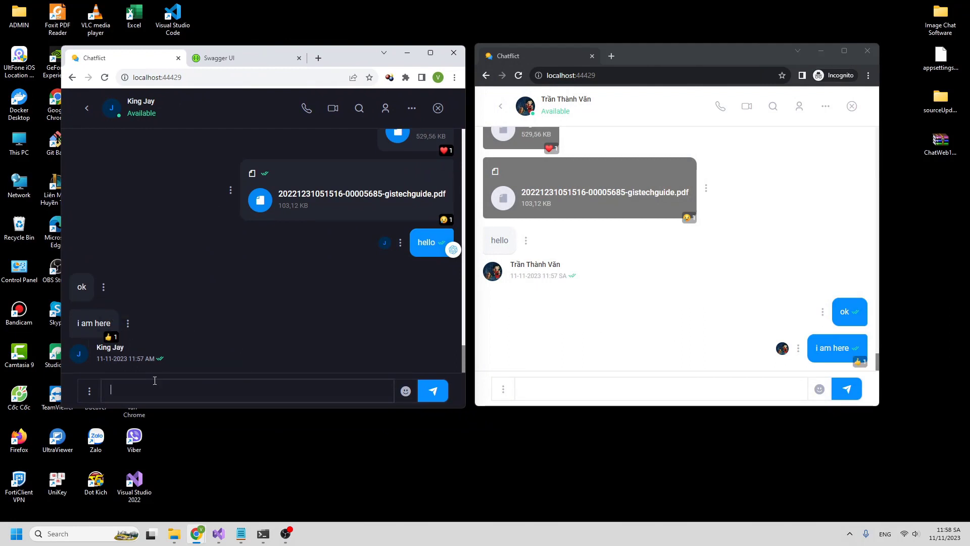
type("yes")
key("Return")
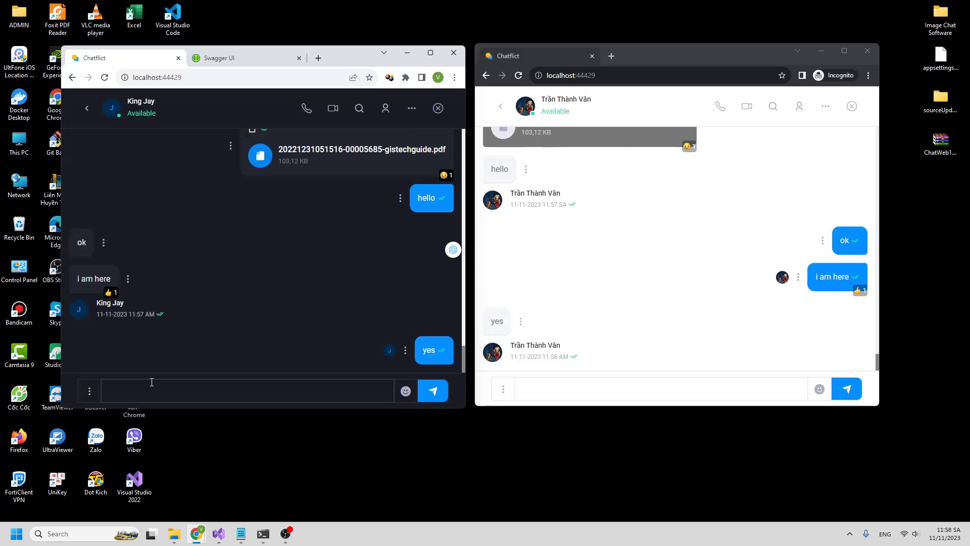
type("perfect")
key("Return")
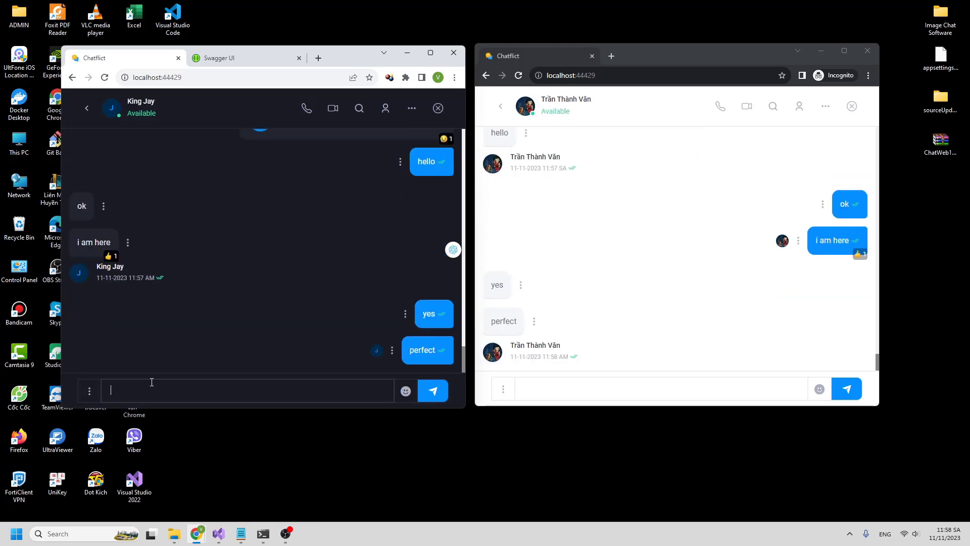
- Send a two-grinning-face 😀😀 message from the second chat's emoji picker
left_click(820, 390)
left_click(745, 259)
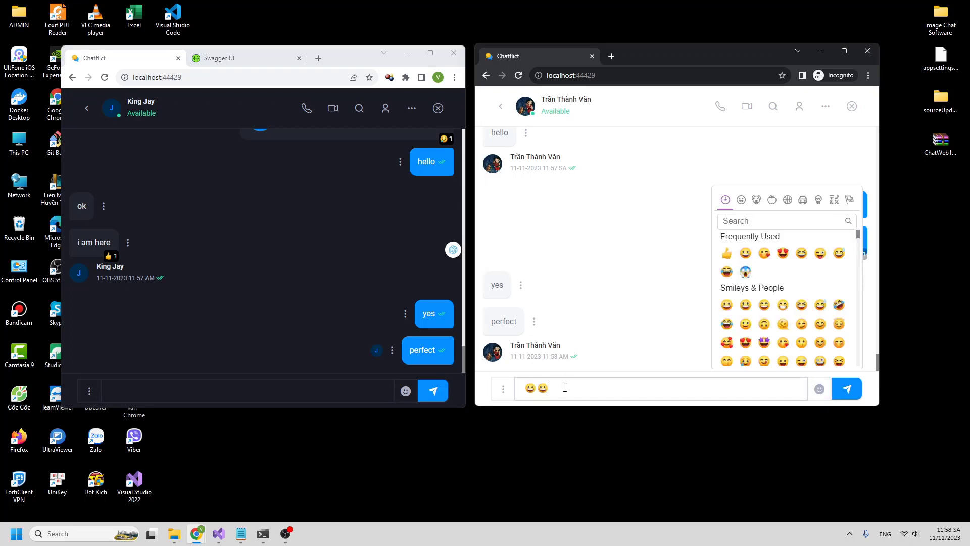
key("Return")
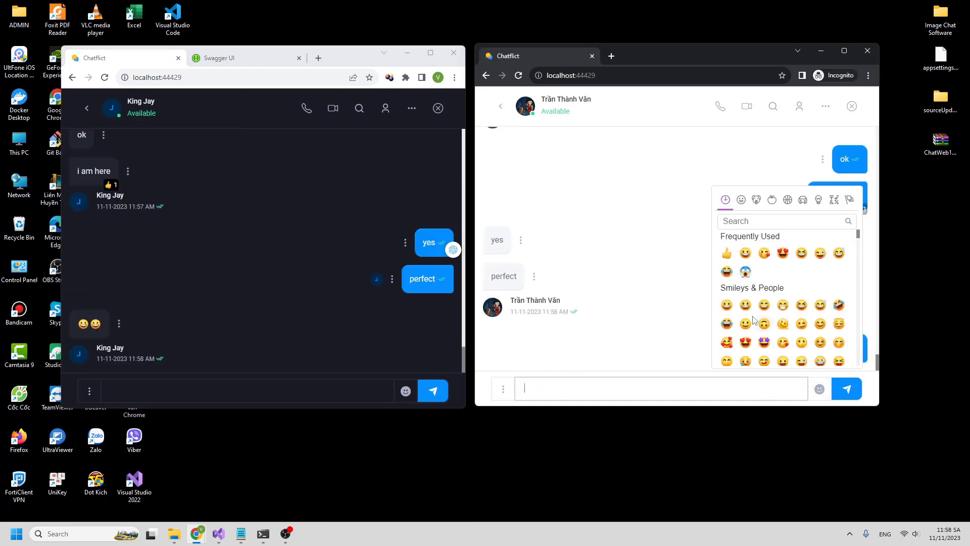
- Send a three-line message: laughing-with-tears emoji, 'haha', smiling face with hearts
left_click(727, 273)
key("shift+Return")
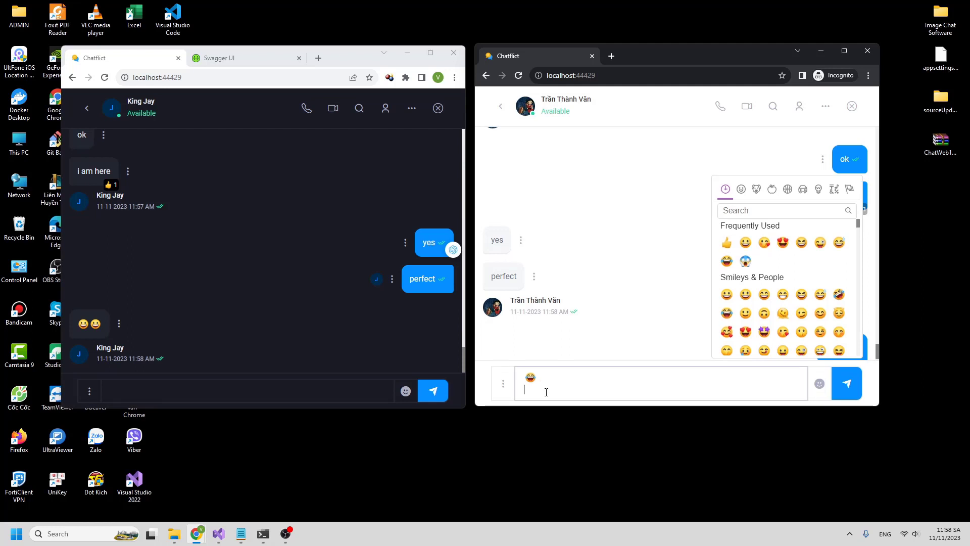
type("ha")
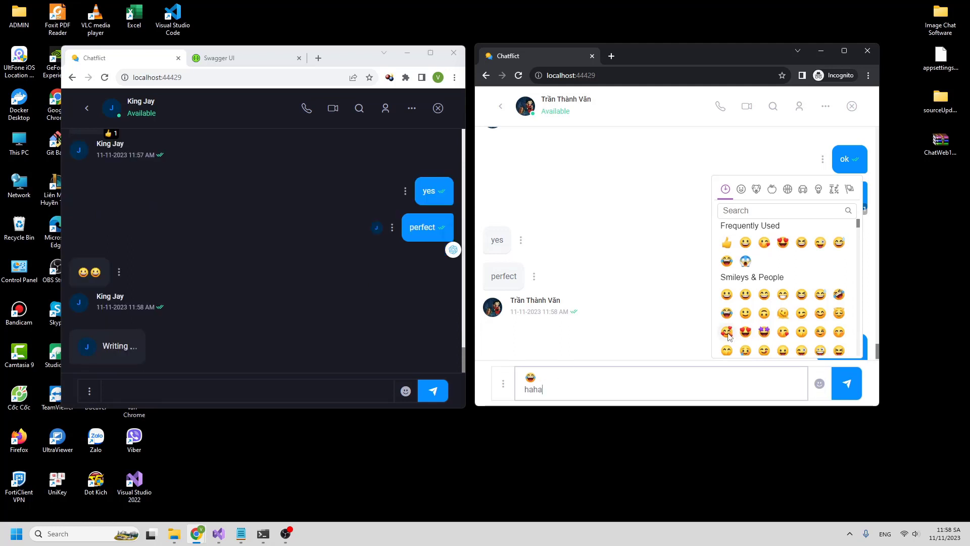
type("ha")
key("shift+Return")
left_click(727, 322)
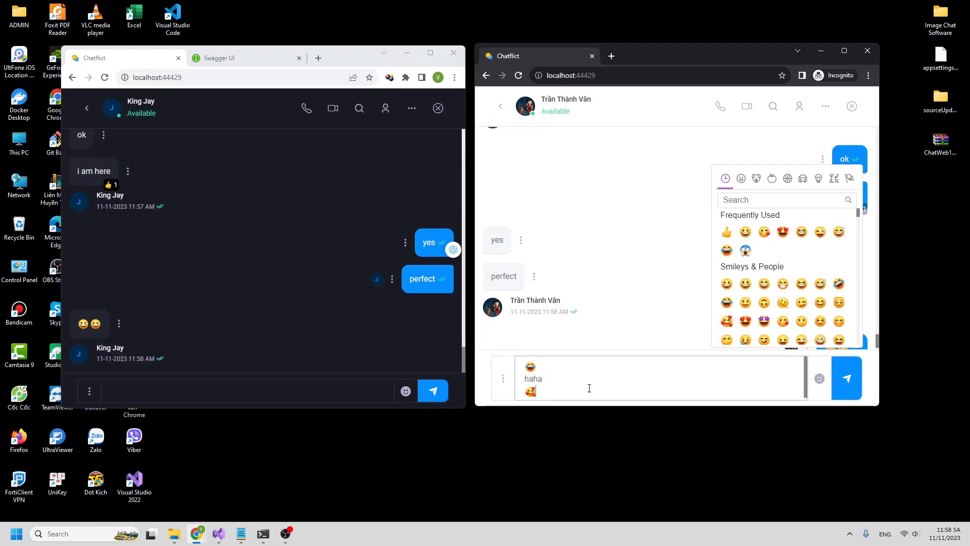
left_click(826, 383)
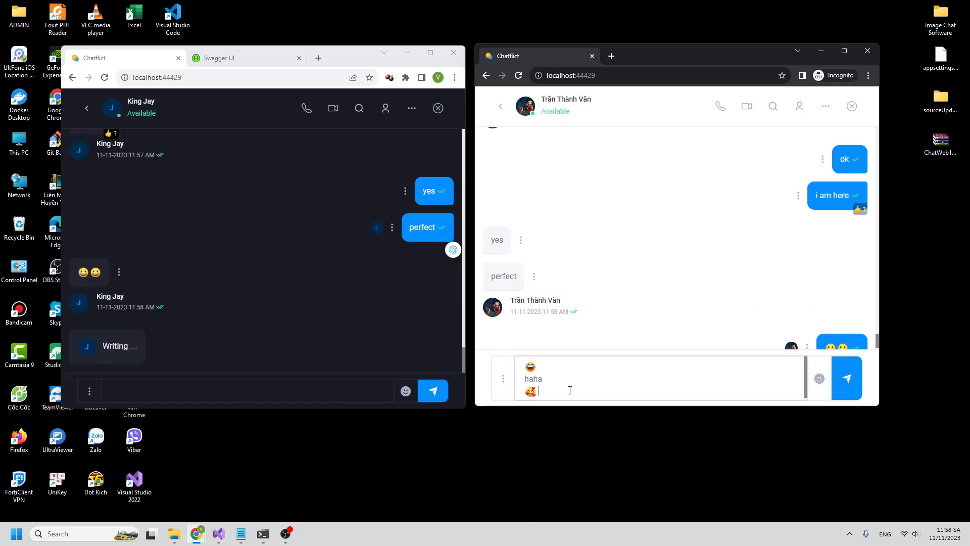
left_click(837, 379)
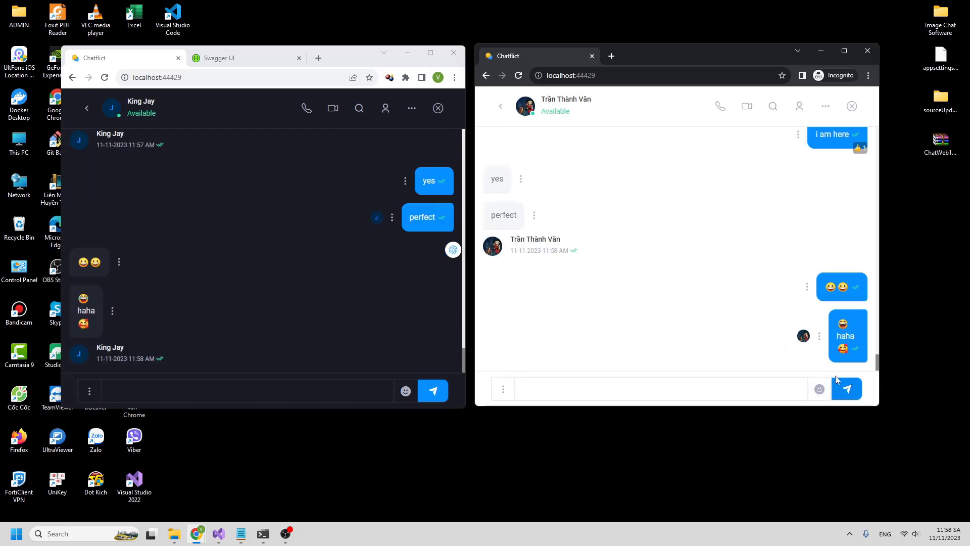
- React to the haha message with 😆 in the first chat and ❤️ in the second
left_click(112, 311)
left_click(131, 331)
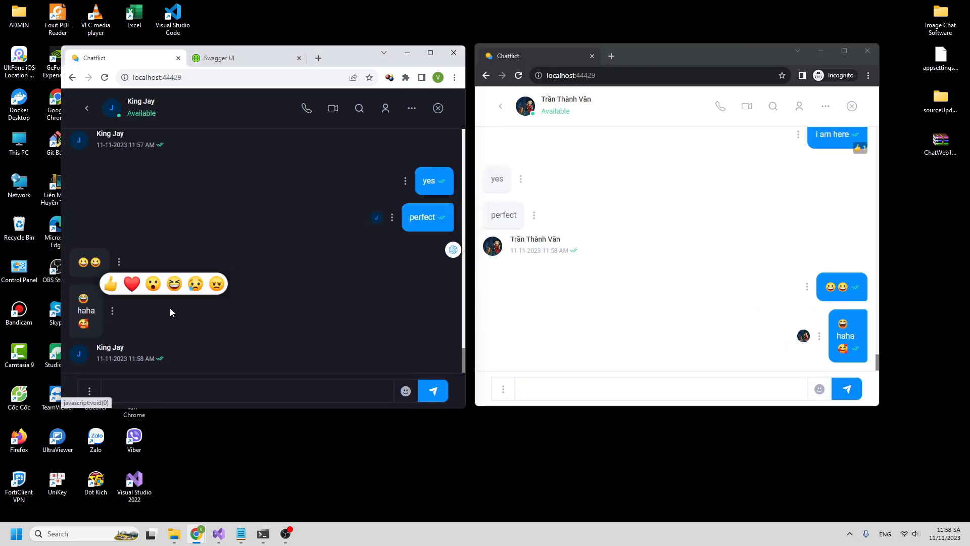
left_click(173, 283)
left_click(859, 361)
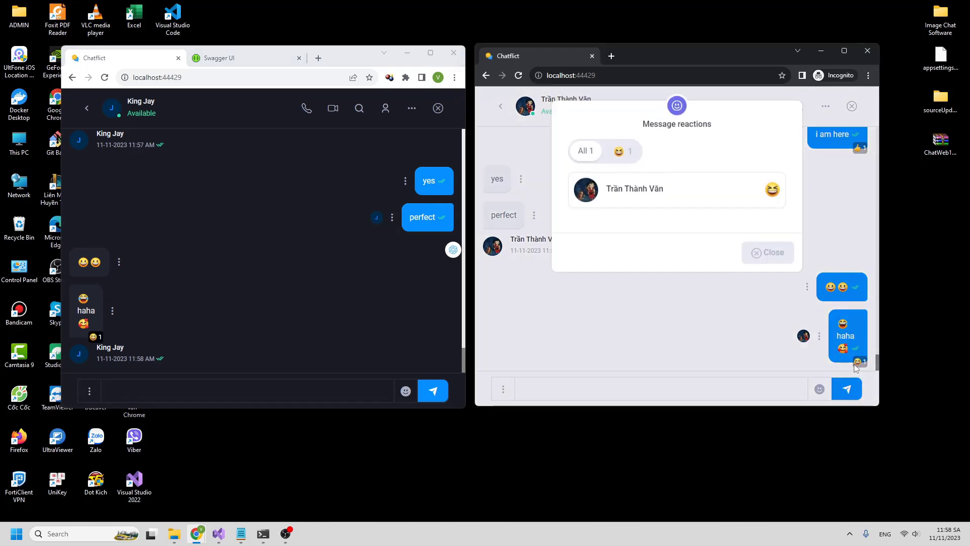
left_click(769, 250)
left_click(820, 337)
left_click(781, 280)
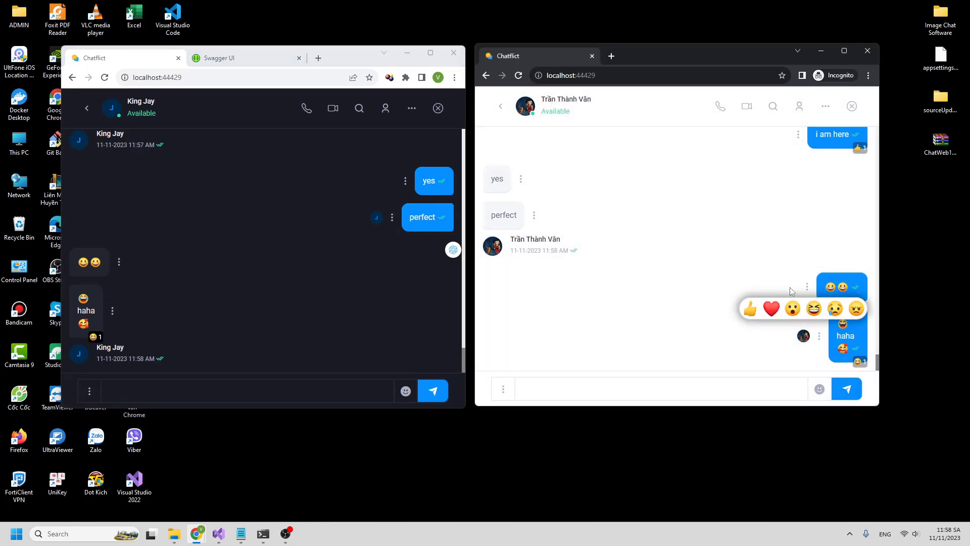
left_click(772, 309)
- Give the contact the nickname 'My Friend 1'
left_click(825, 106)
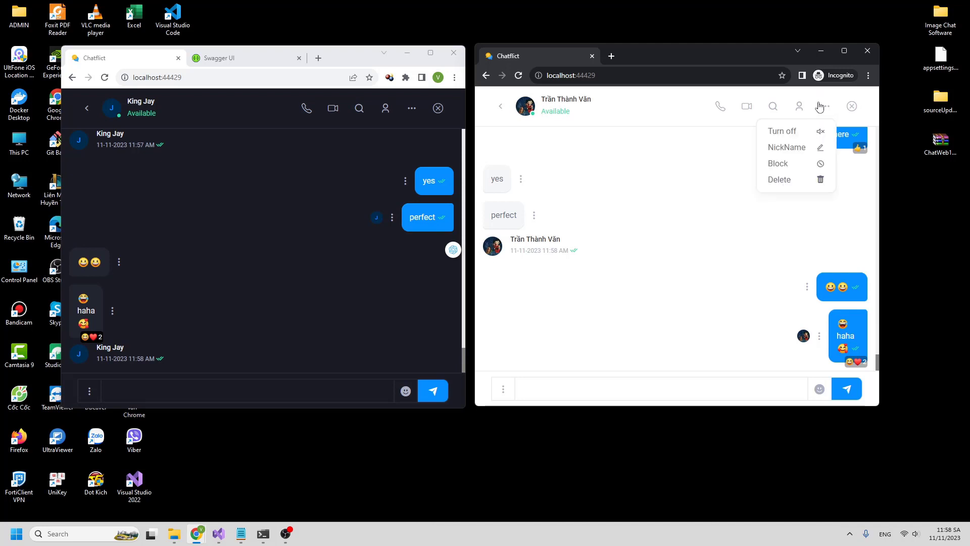
left_click(791, 146)
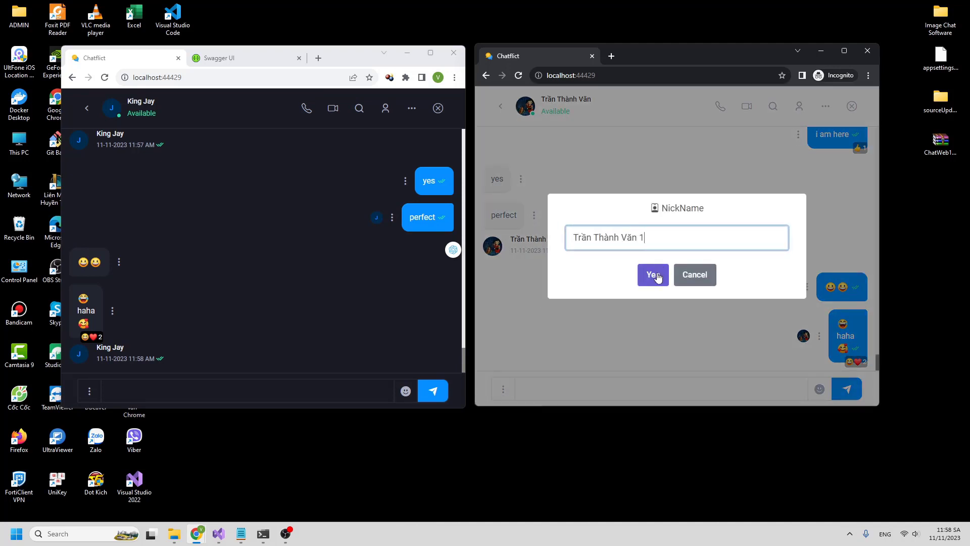
type("1")
left_click_drag(663, 240, 569, 240)
type("M")
left_click(653, 274)
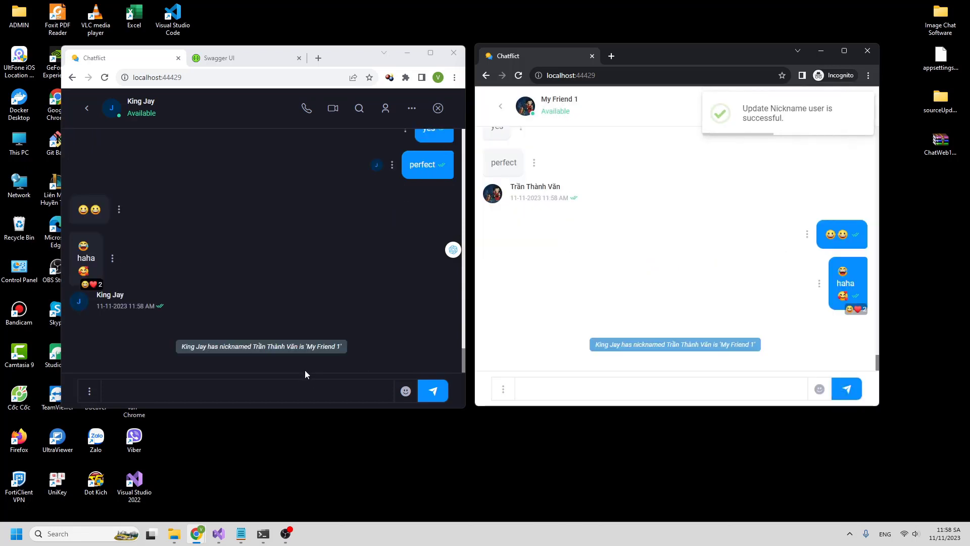
- Clear the nickname so the contact's real name shows again
left_click(826, 106)
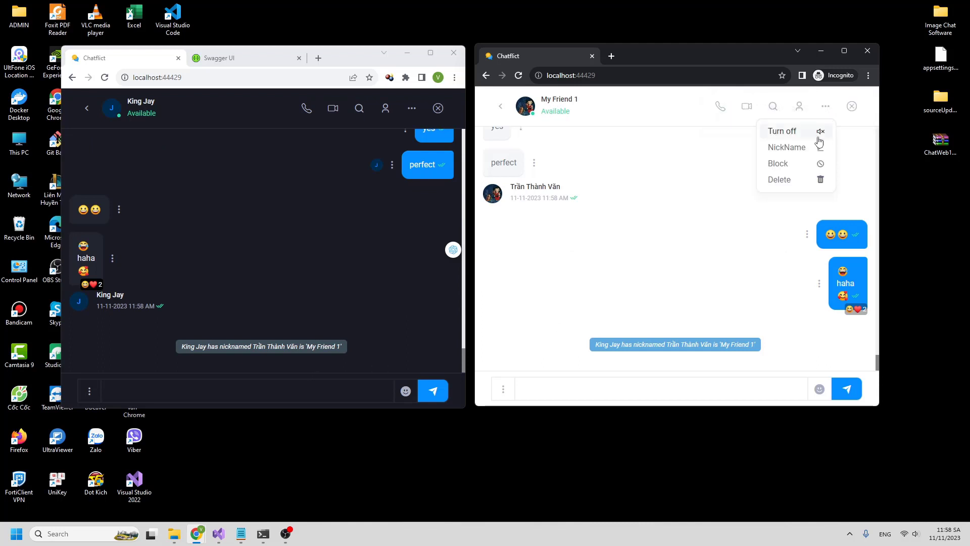
left_click(789, 145)
key("ctrl+a")
key("BackSpace")
left_click(653, 274)
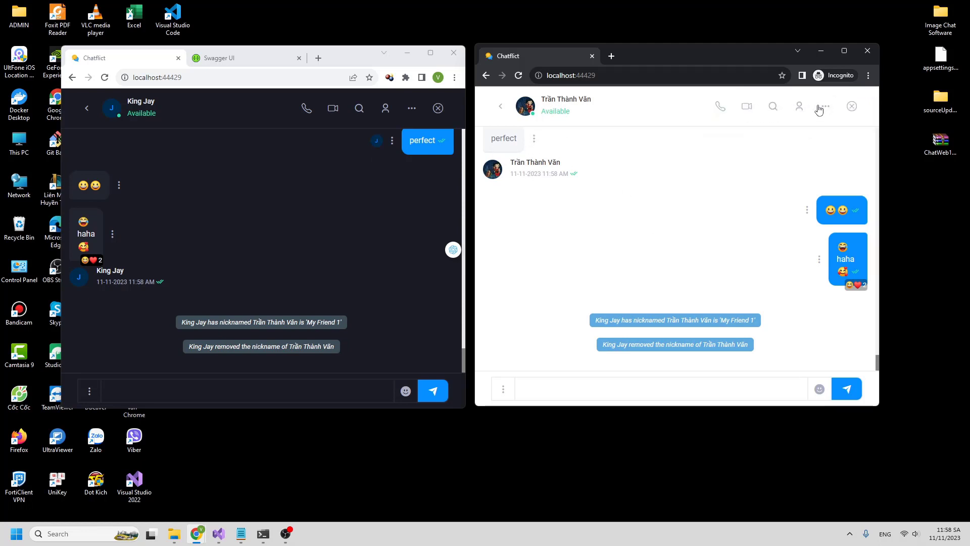
- Block the other user from the conversation options and confirm
left_click(825, 107)
left_click(804, 164)
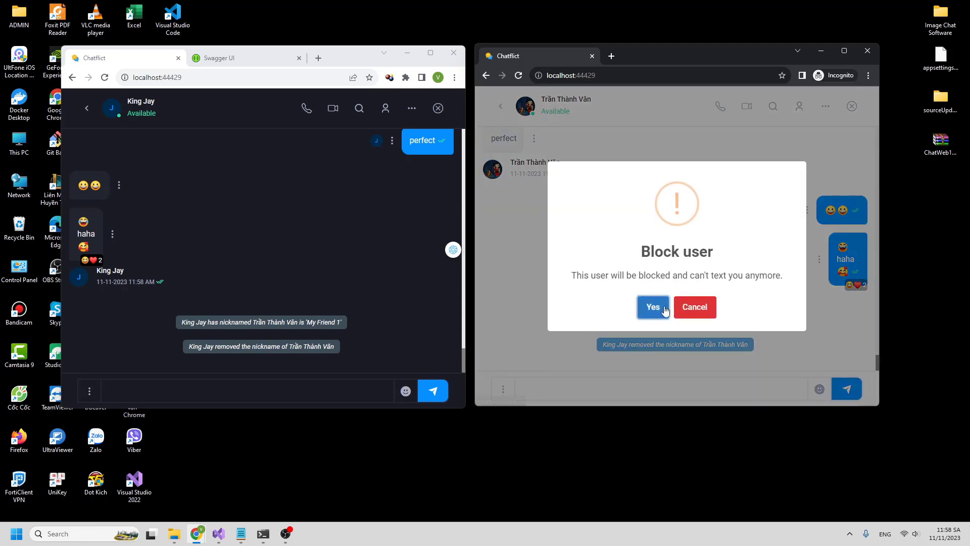
left_click(651, 305)
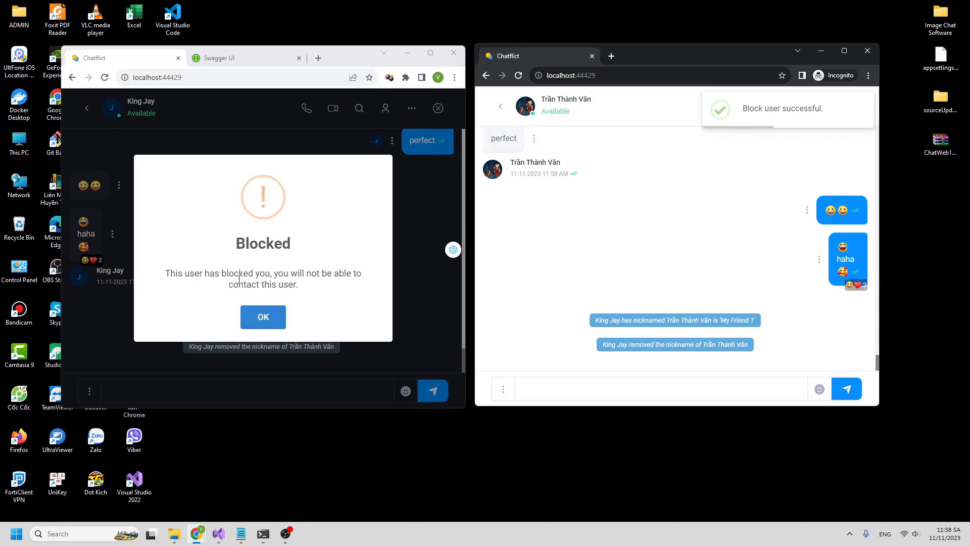
left_click(193, 284)
- Try sending 'hello' from both windows, then delete the unsent text
left_click(235, 390)
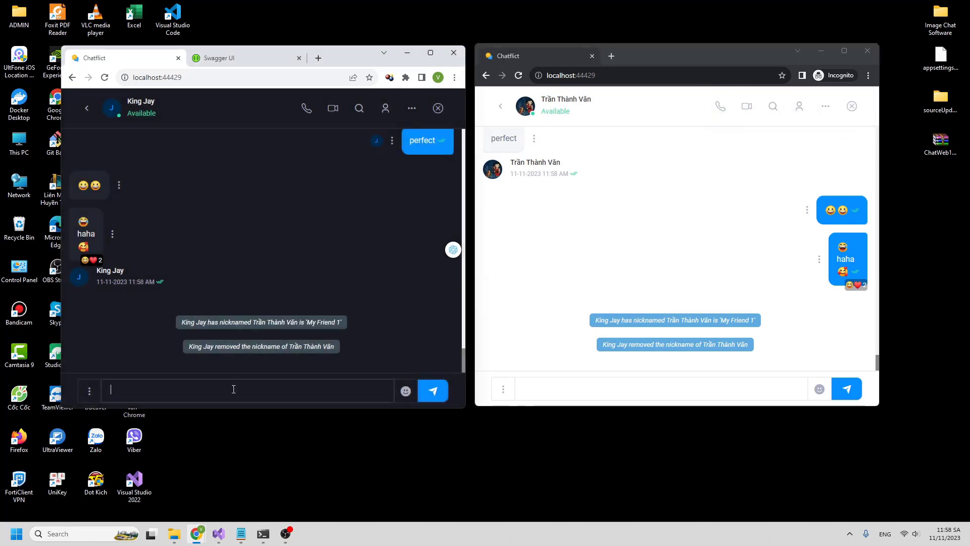
type("hello")
key("Return")
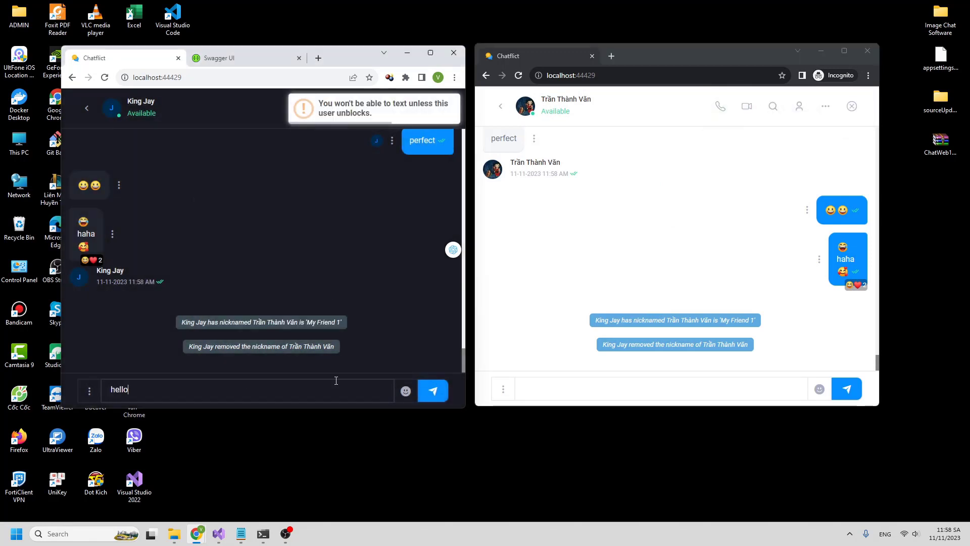
left_click(544, 394)
type("hello")
key("Return")
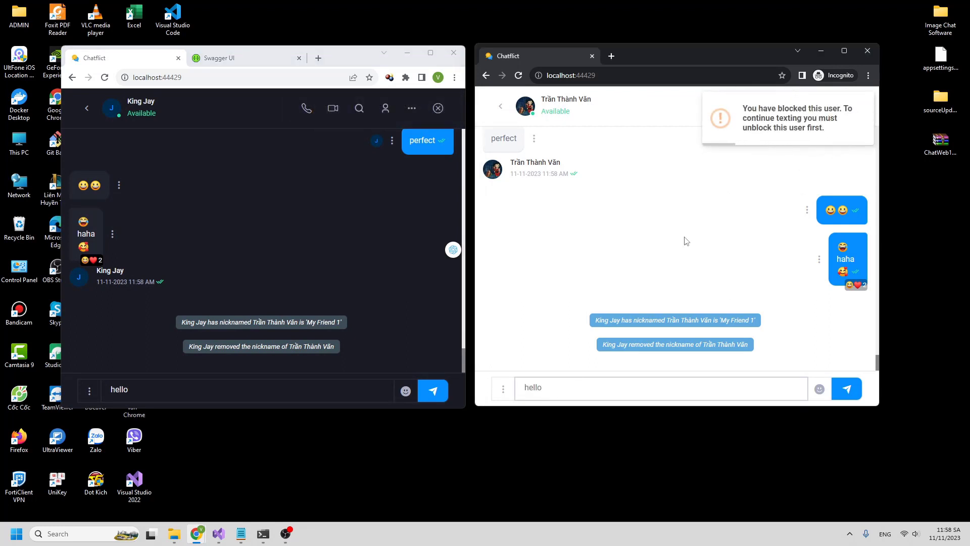
double_click(533, 388)
key("BackSpace")
- Unblock the user from the conversation options and confirm
left_click(825, 108)
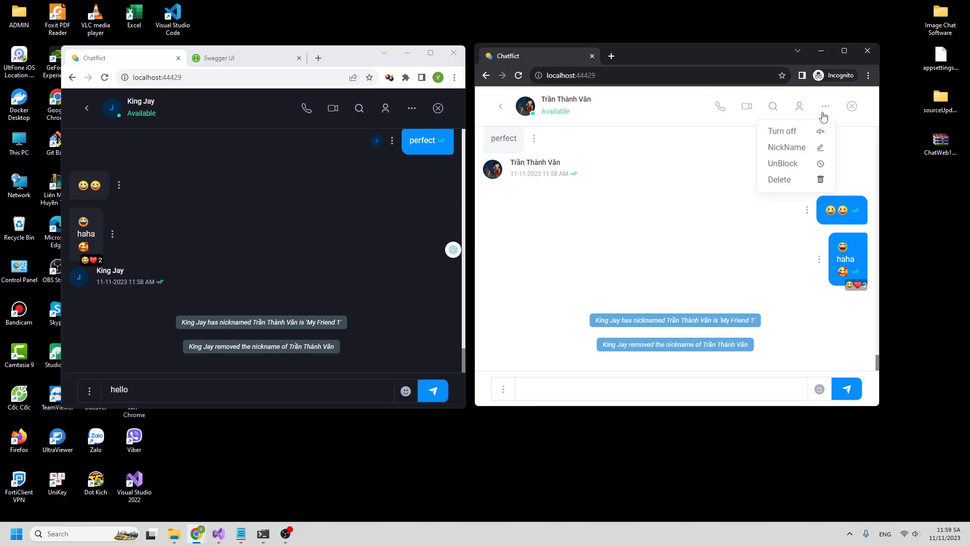
left_click(783, 163)
left_click(650, 310)
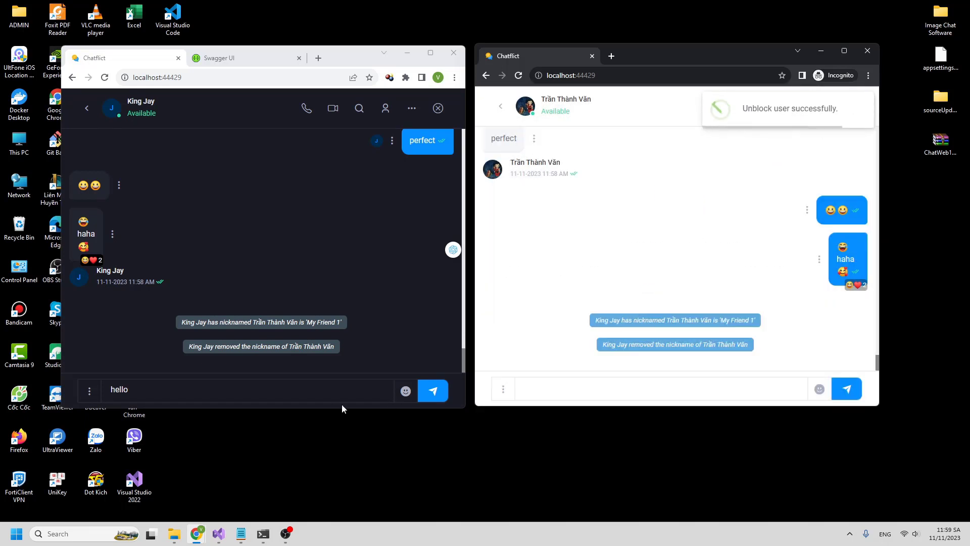
left_click(333, 389)
- Send 'ok' and 'continues' from the first chat and 'yeb' from the second
key("ctrl+a")
type("ok")
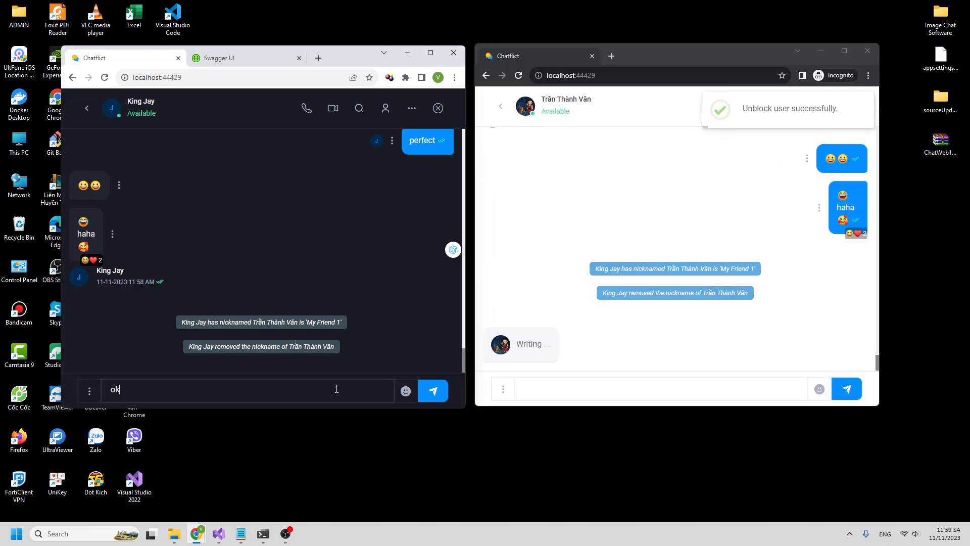
key("Return")
type("continues")
key("Return")
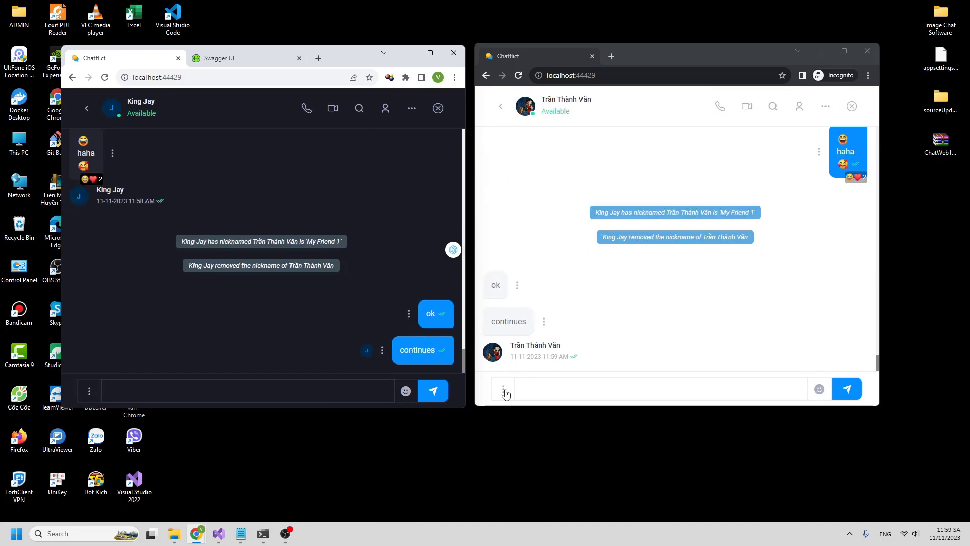
left_click(604, 393)
type("yeb")
key("Return")
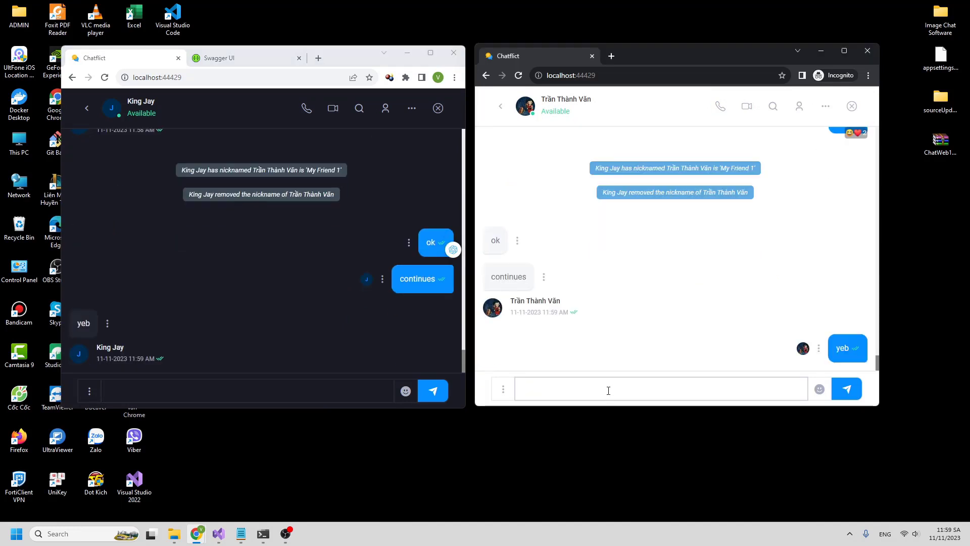
- React 😆 to 'continues', reply 'haha' to it, then send 'i will create group'
left_click(544, 276)
left_click(588, 290)
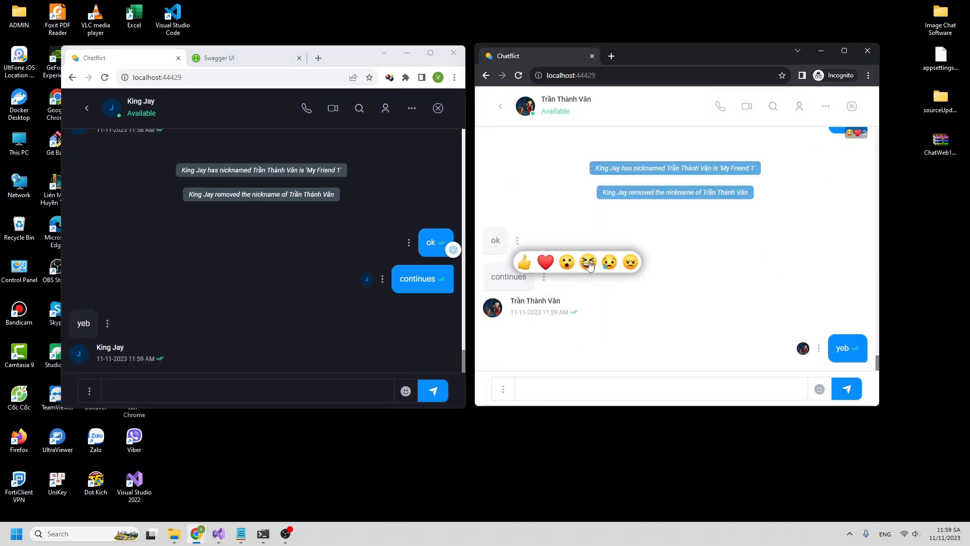
left_click(588, 263)
left_click(543, 276)
left_click(553, 316)
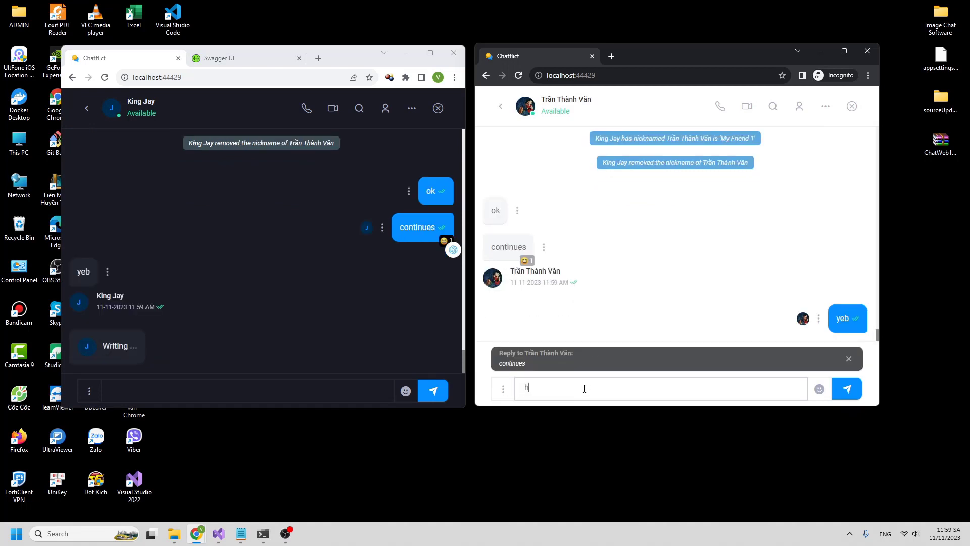
type("haha")
key("Return")
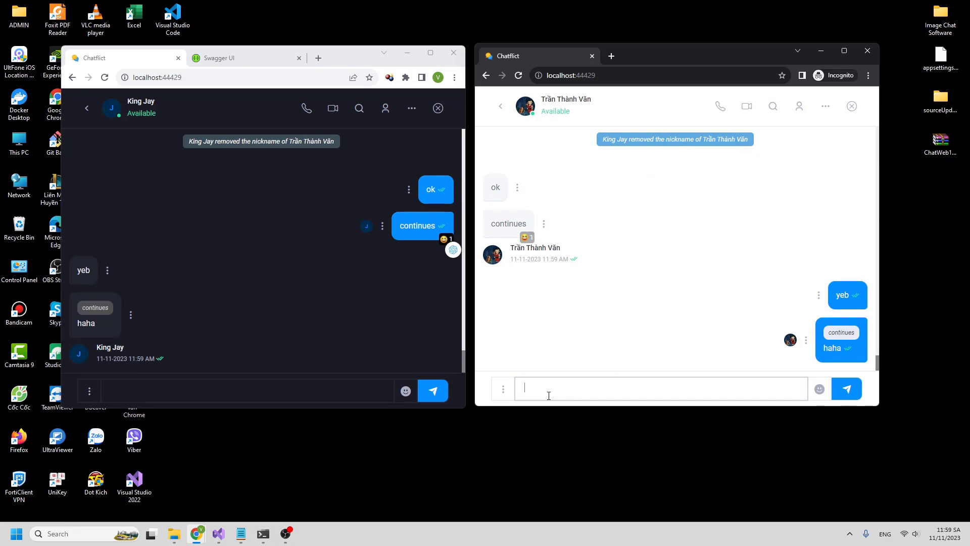
type("i will create gro")
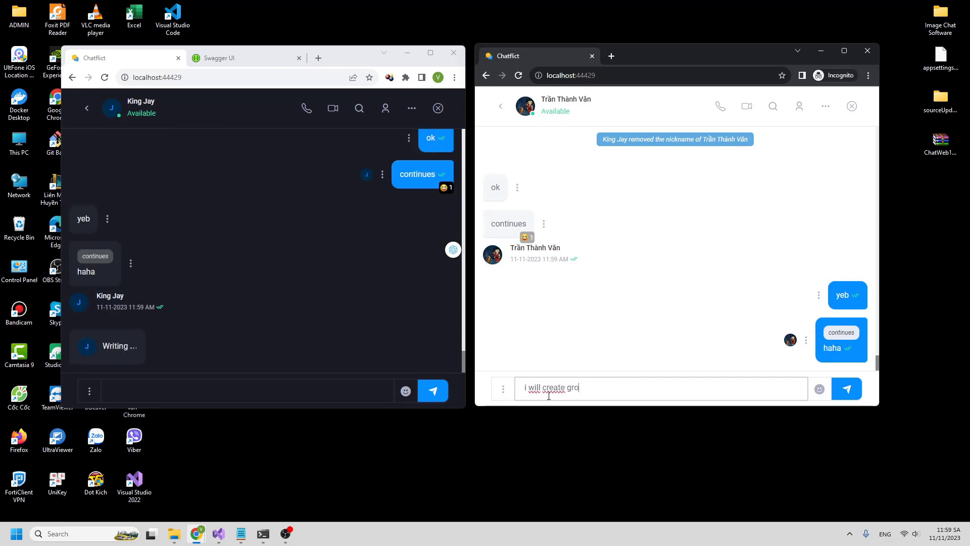
type("up")
key("Return")
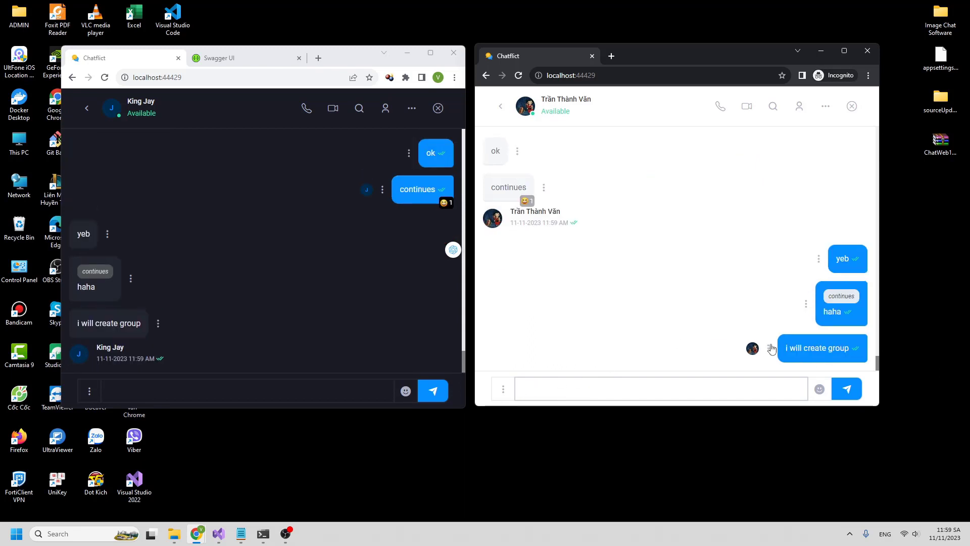
- Reply to the 'continues' message with '/ok ?'
left_click(502, 391)
left_click(629, 300)
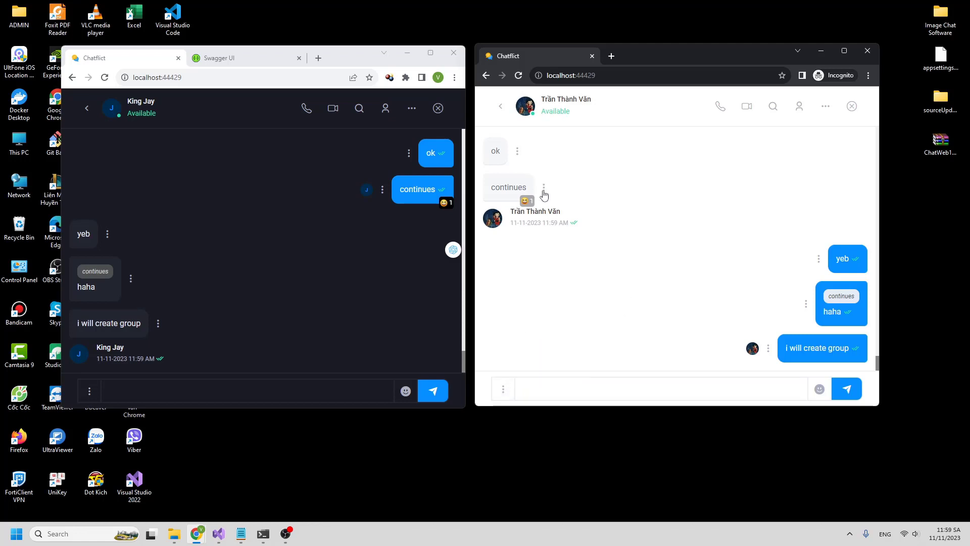
left_click(543, 187)
left_click(559, 223)
left_click(573, 397)
type("/ok ?")
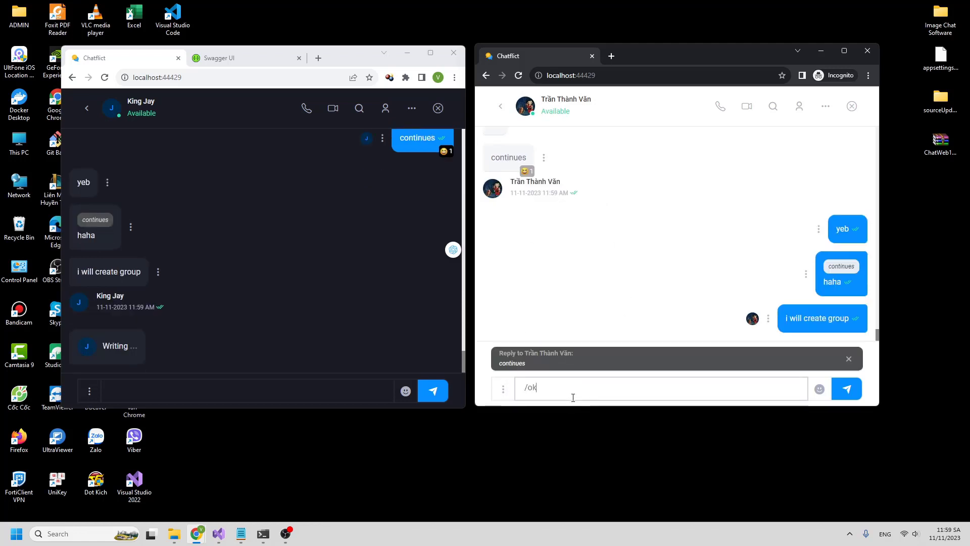
key("Return")
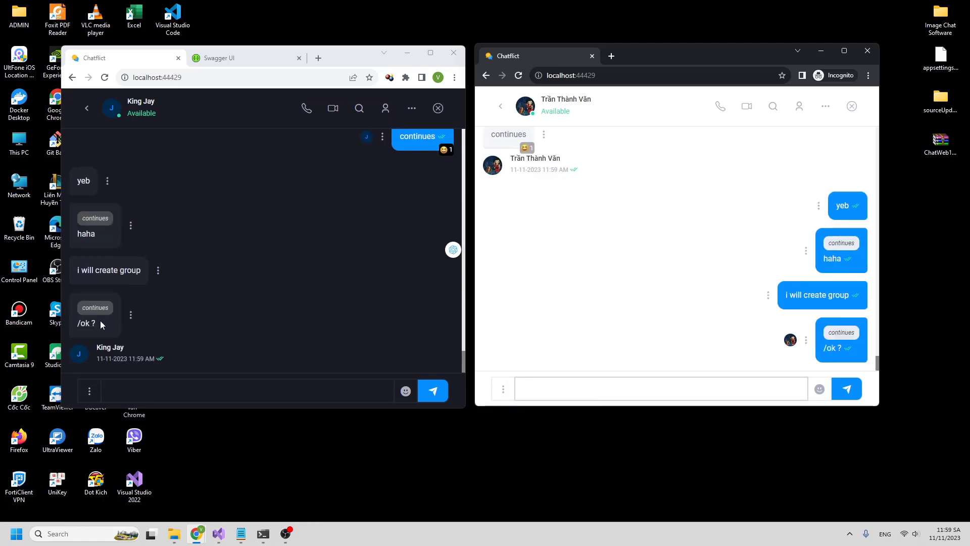
- From the other window, reply 'i agree' to the '/ok ?' message
left_click(131, 314)
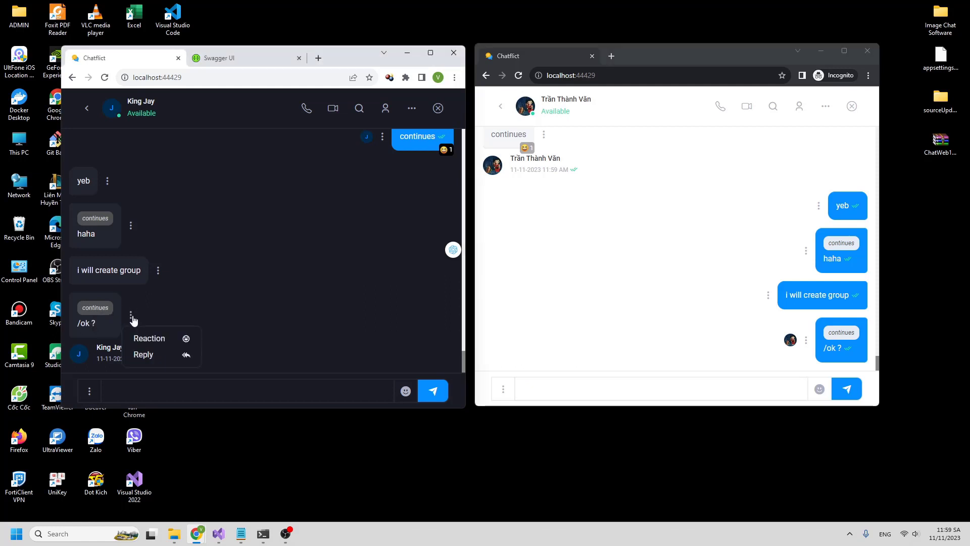
left_click(144, 354)
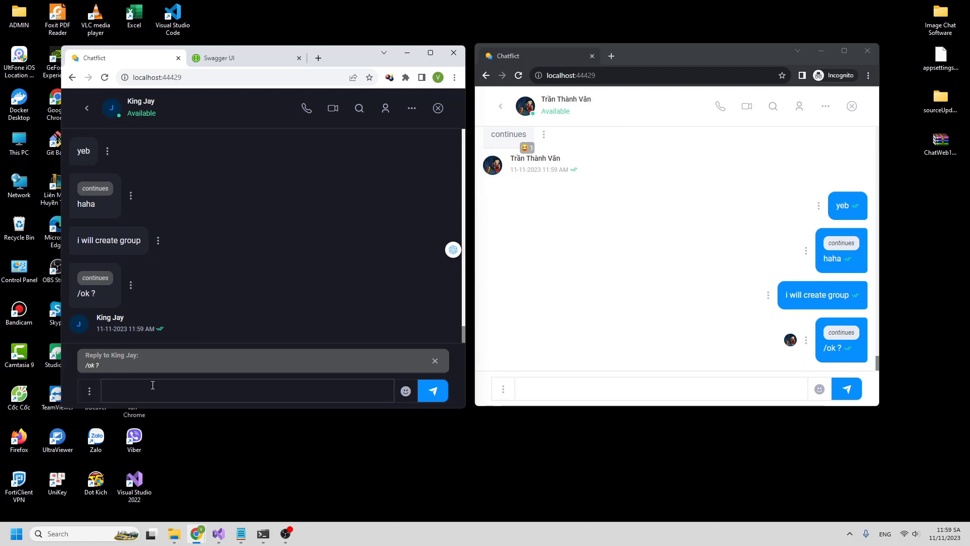
type("i g")
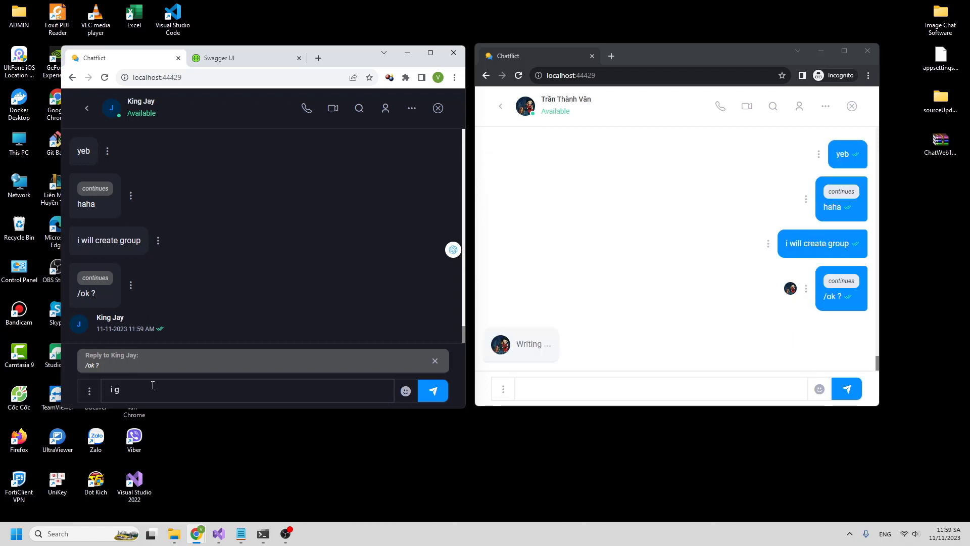
type(" agree")
key("Return")
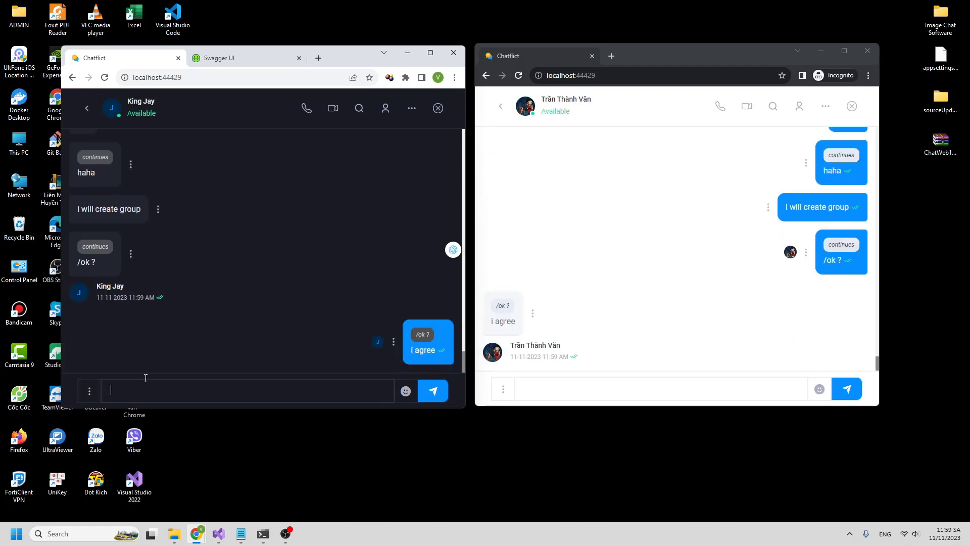
right_click(80, 294)
left_click(259, 194)
- Start a new group named 'Test 1' with the introduction 'Zozz'
left_click(505, 111)
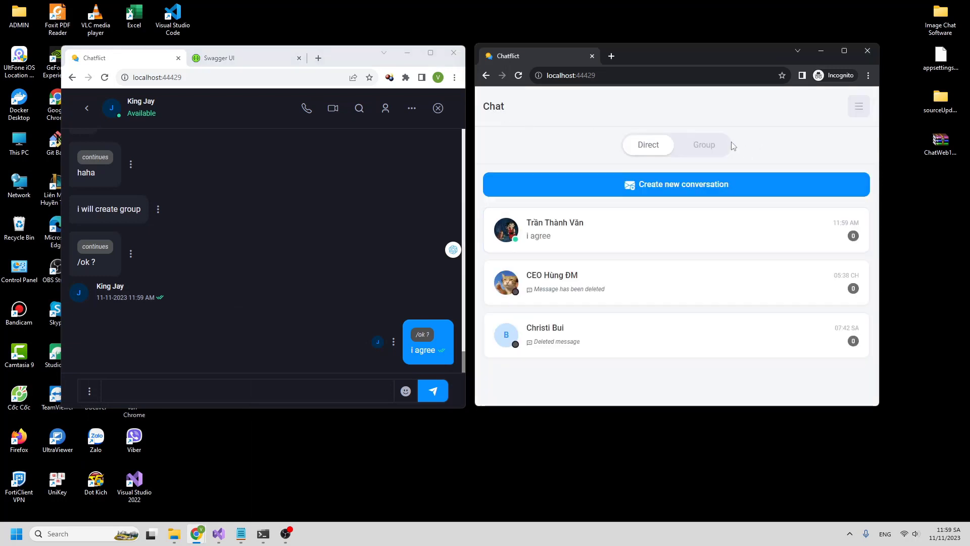
left_click(708, 155)
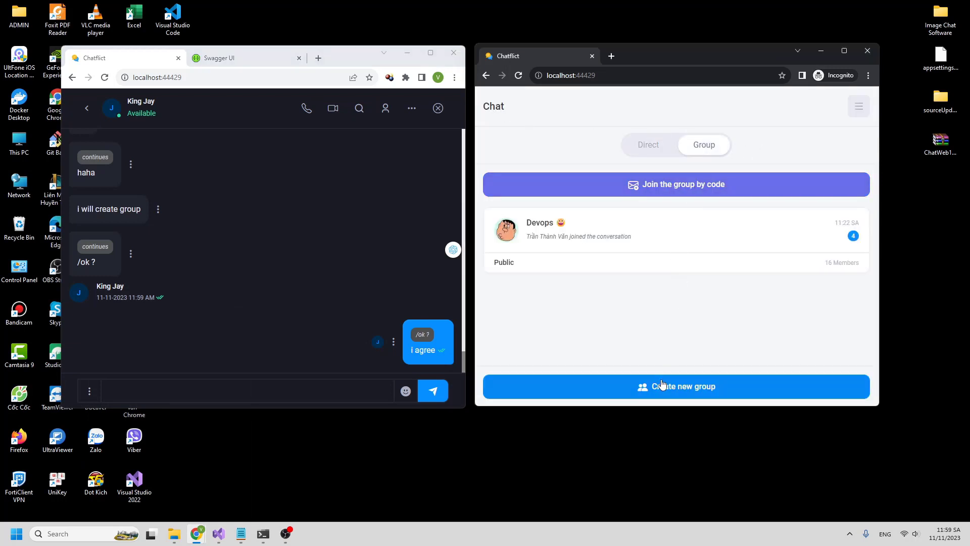
left_click(660, 388)
scroll(675, 190, "down", 2)
scroll(676, 191, "up", 1)
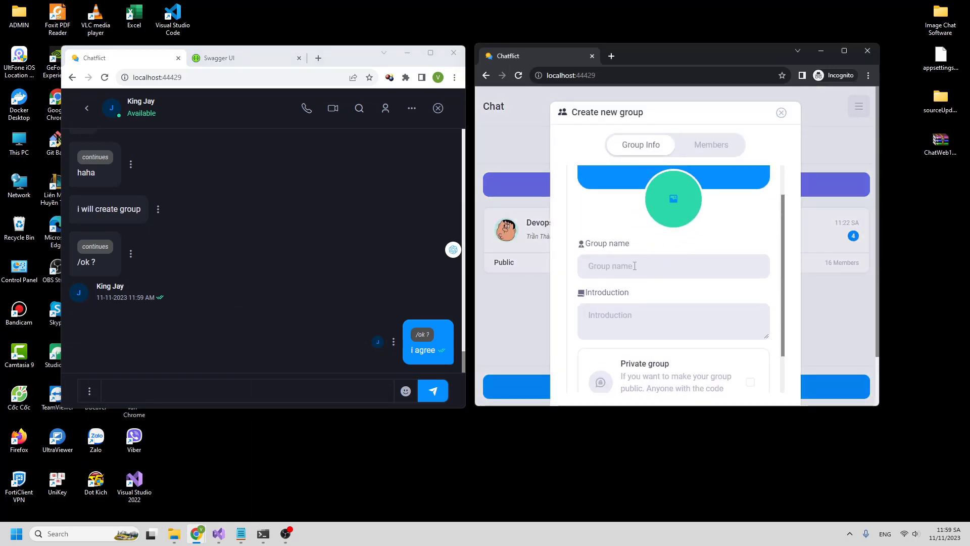
left_click(632, 268)
type("Test 1")
scroll(658, 285, "down", 1)
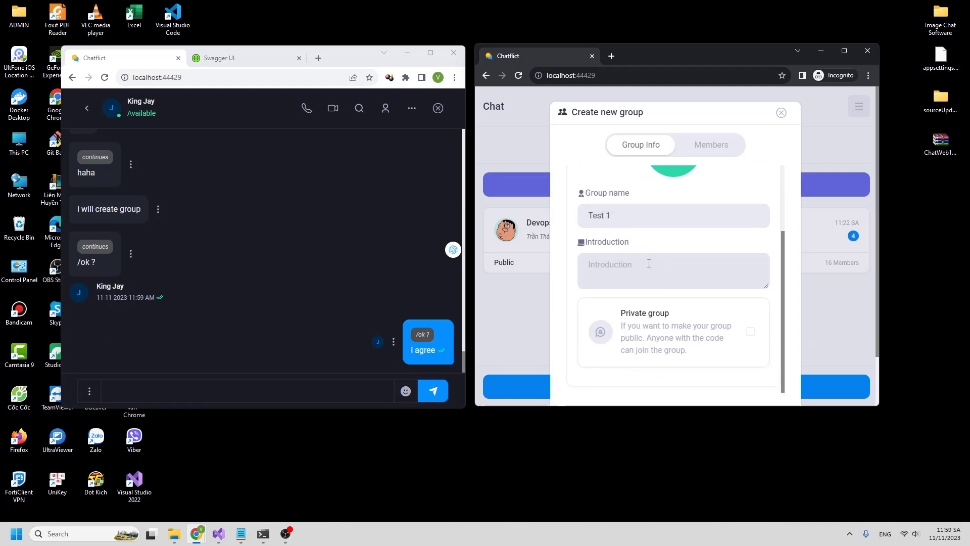
type("Zozz")
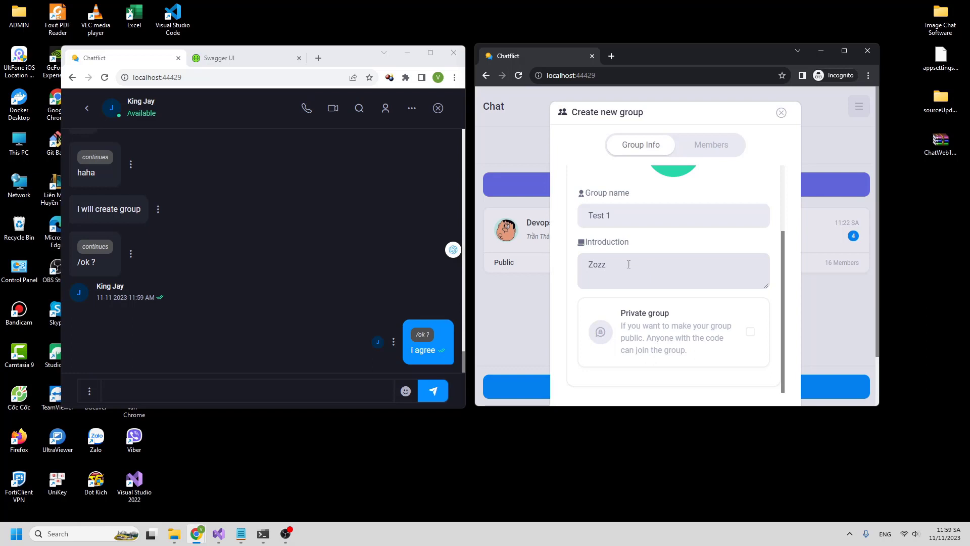
- Add the current chat partner as a member and create the group
scroll(629, 265, "down", 2)
scroll(691, 227, "up", 3)
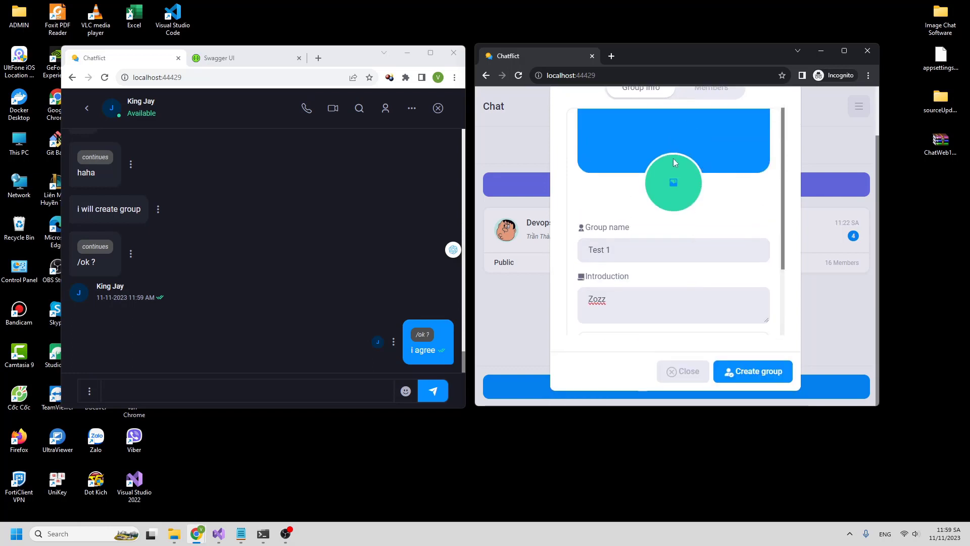
scroll(673, 159, "up", 2)
left_click(711, 145)
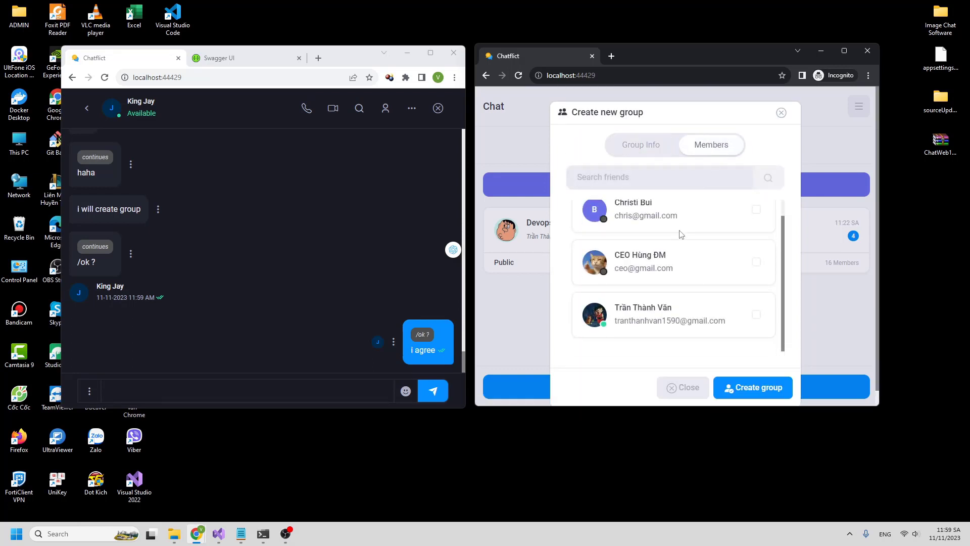
scroll(681, 234, "up", 1)
left_click(758, 338)
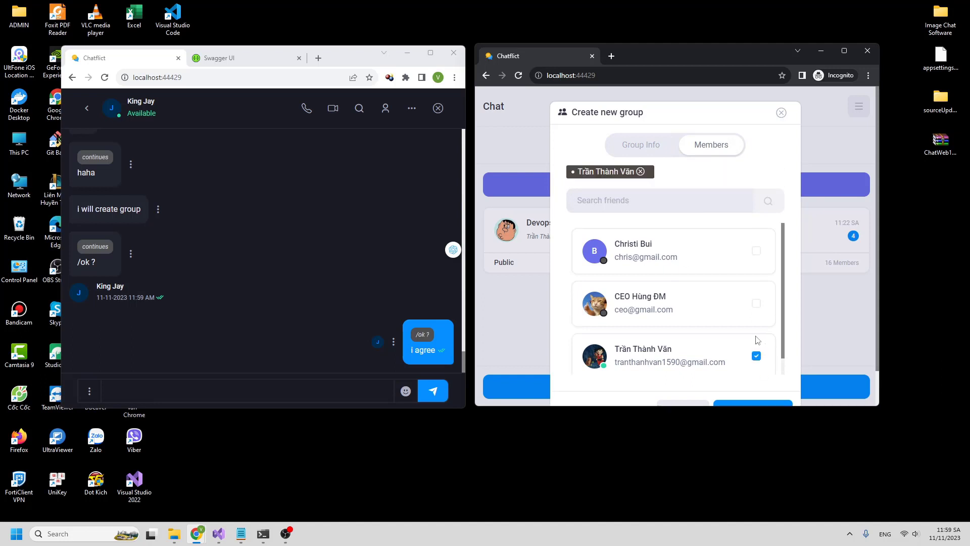
left_click(739, 405)
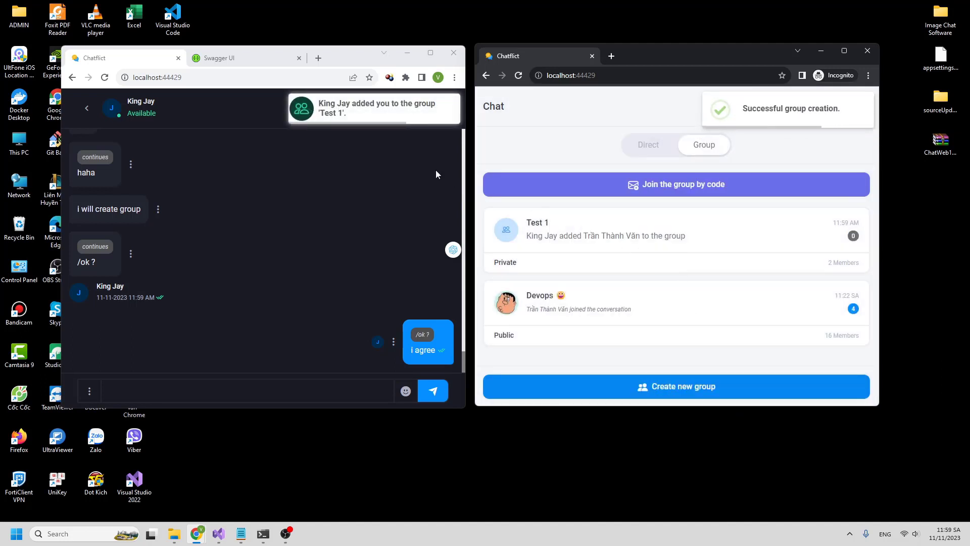
left_click(402, 121)
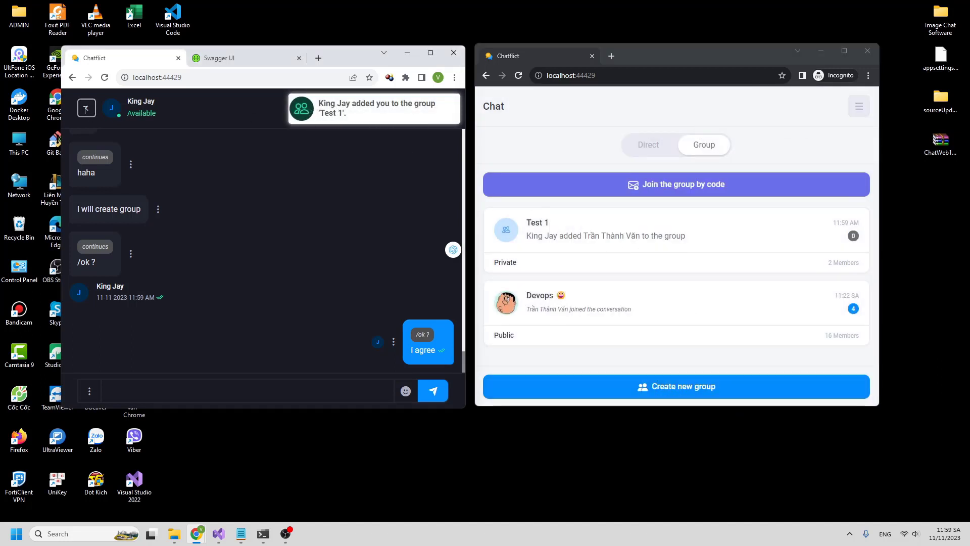
- Open the Test 1 group chat in both windows and send 'ok'
left_click(617, 241)
left_click(289, 154)
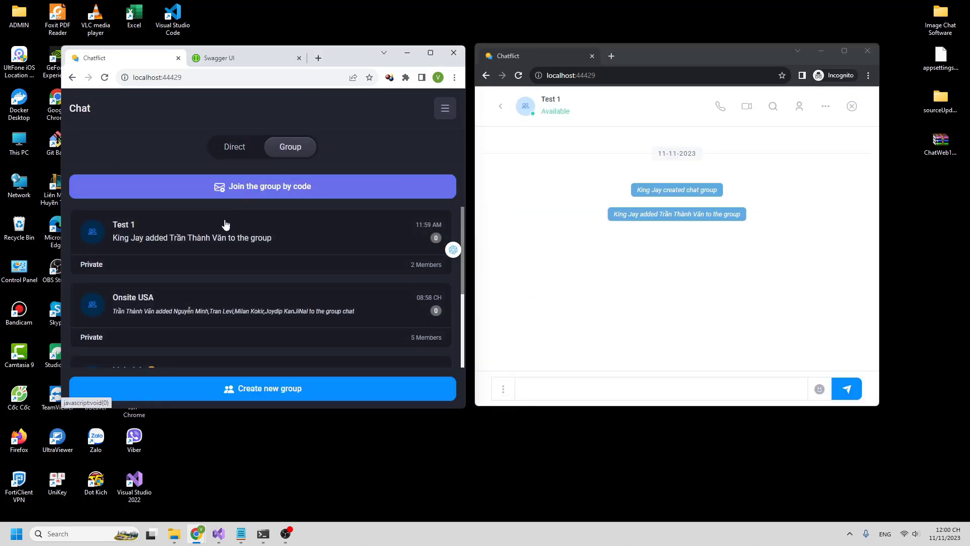
left_click(225, 244)
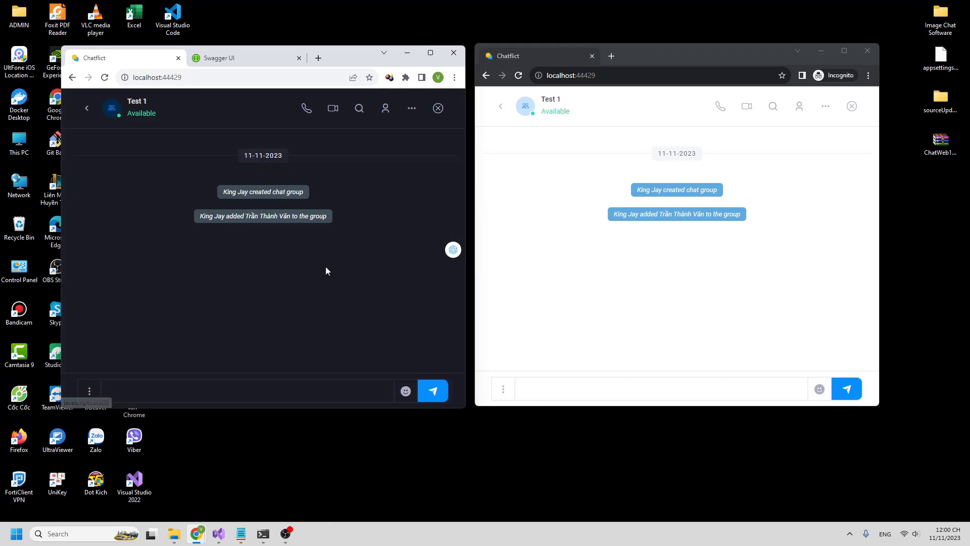
left_click(275, 400)
type("ok")
key("Return")
- Post a 'hey' message mentioning a member, then react to it with 😮 from the other window
type("@")
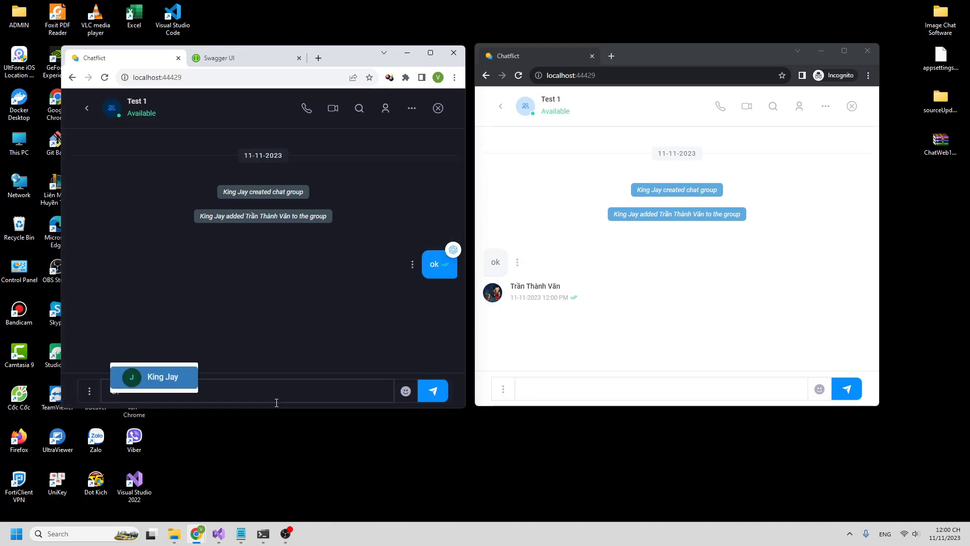
key("Return")
key("Return")
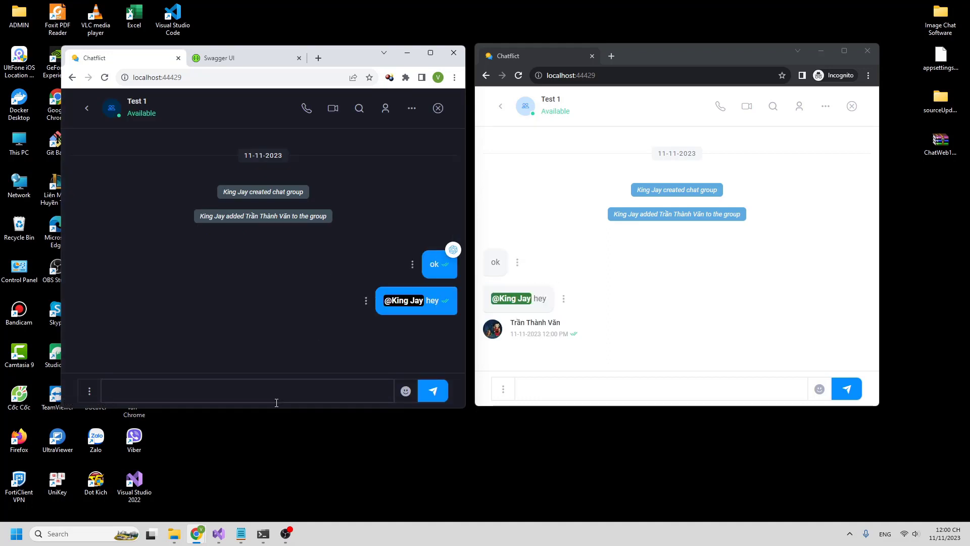
left_click(563, 300)
left_click(521, 322)
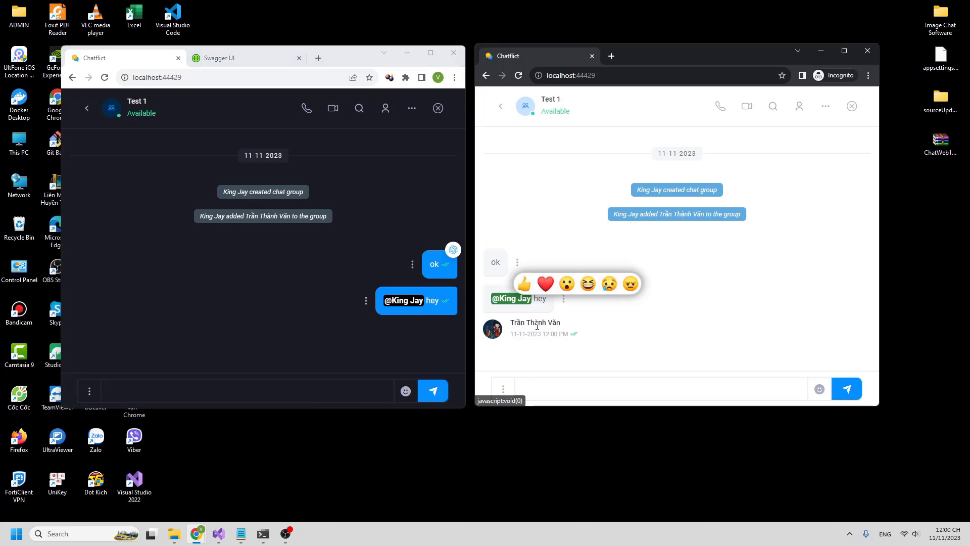
left_click(580, 284)
- Reply 'okii' to the 'hey' mention message
left_click(570, 301)
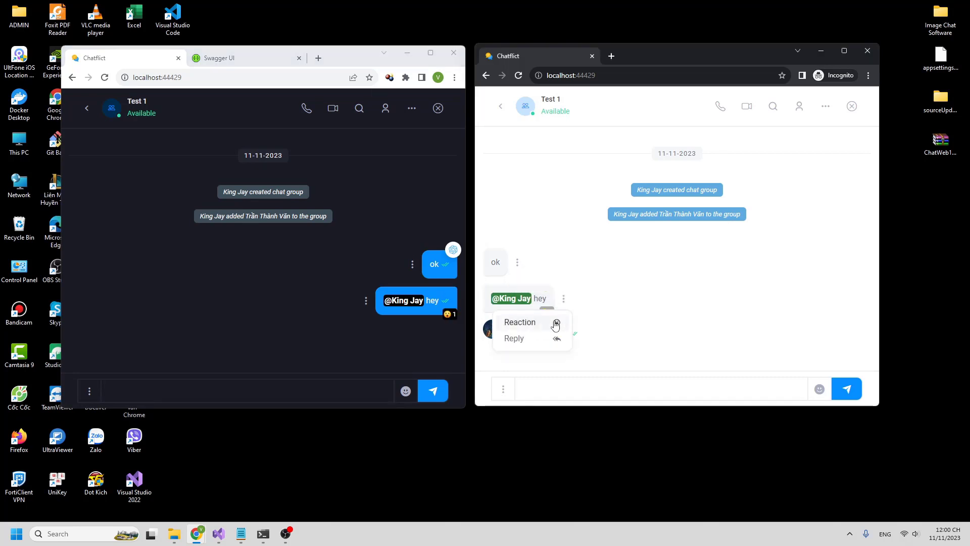
left_click(516, 338)
left_click(552, 397)
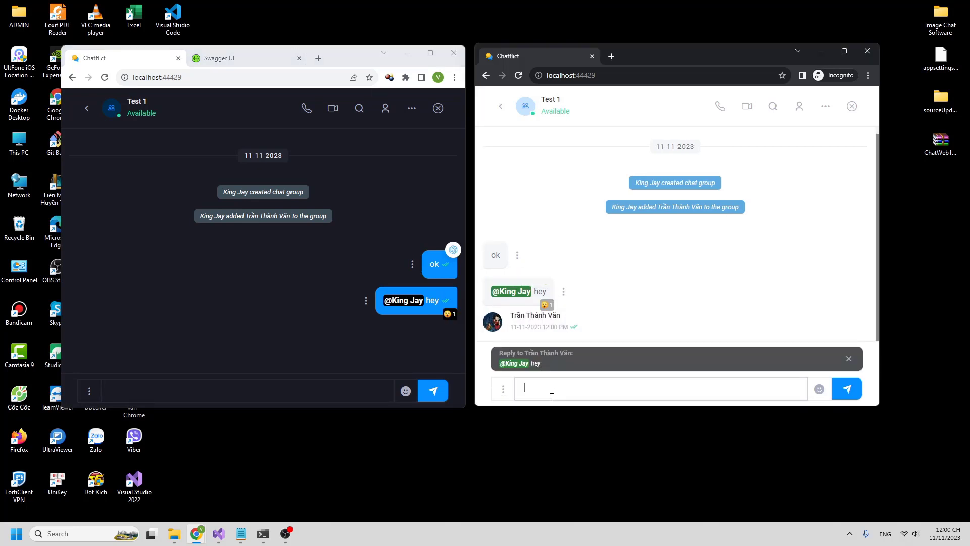
type("okii")
key("Return")
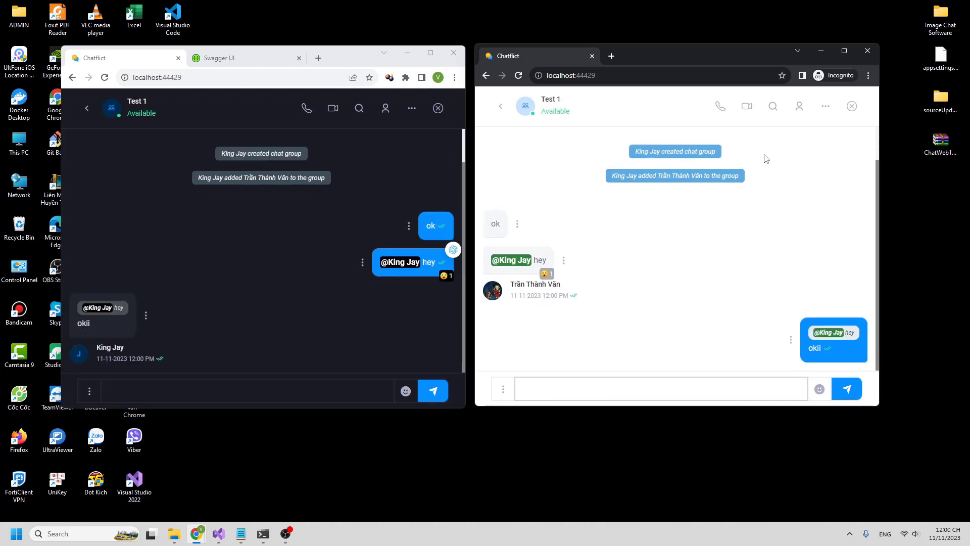
- Open and close the Test 1 Group Info panel, then bring up the extra options menu
left_click(503, 389)
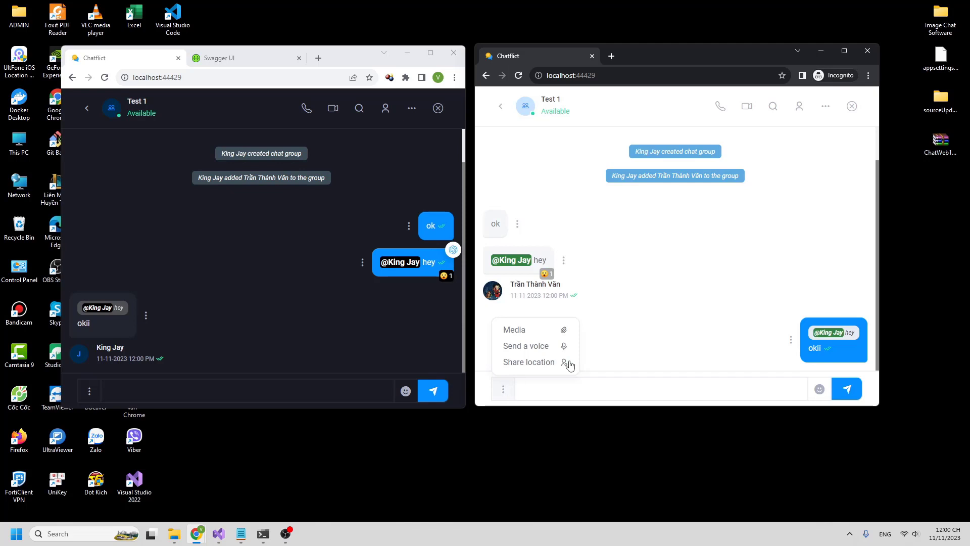
left_click(800, 107)
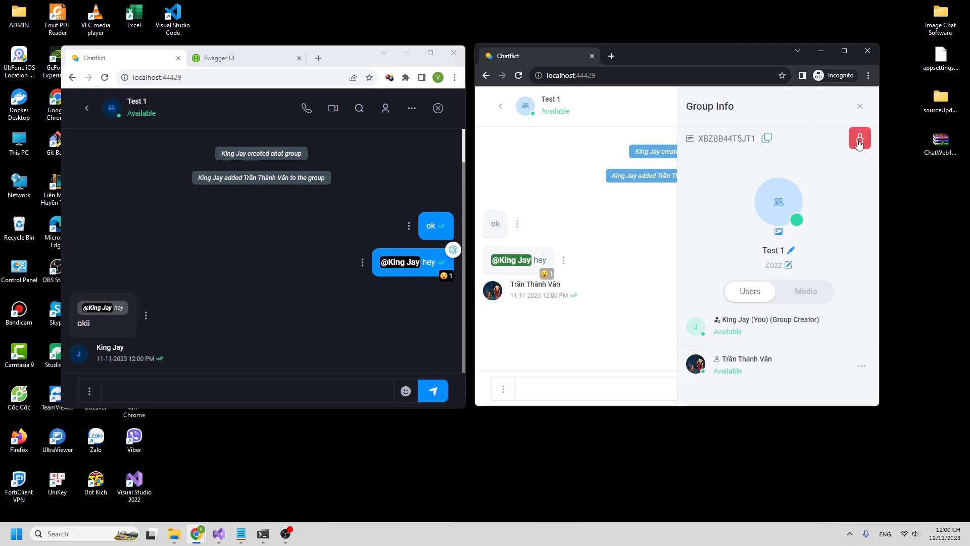
left_click(860, 106)
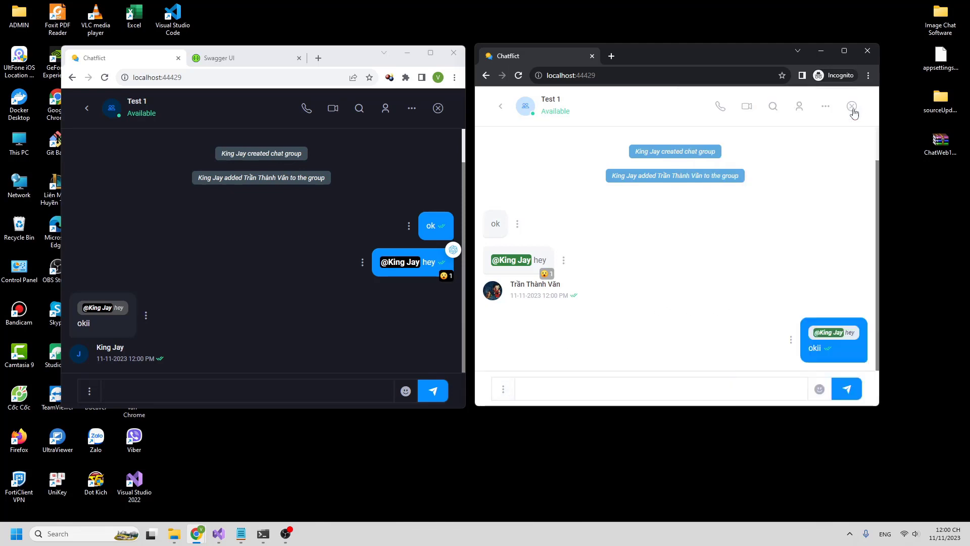
left_click(827, 107)
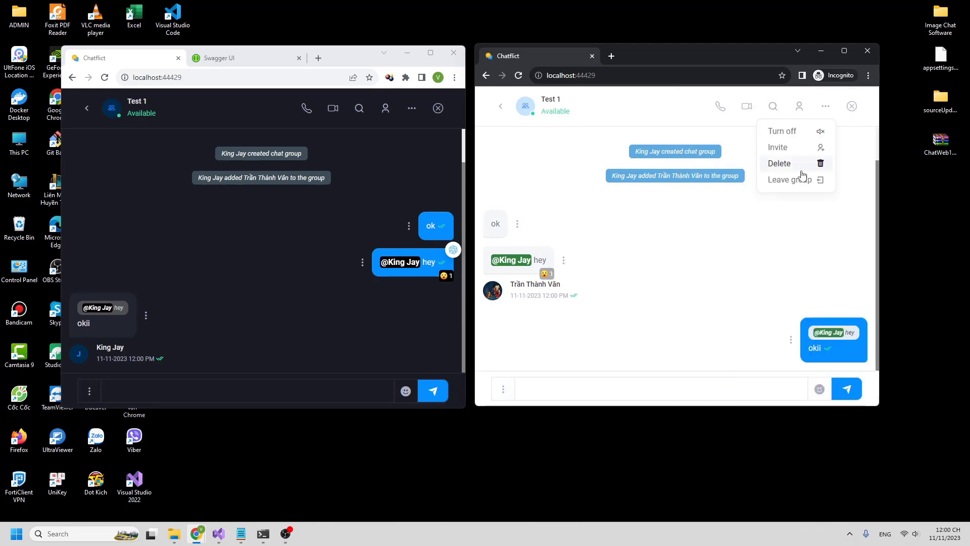
- Make the second member leave the Test 1 group from the other window
left_click(411, 109)
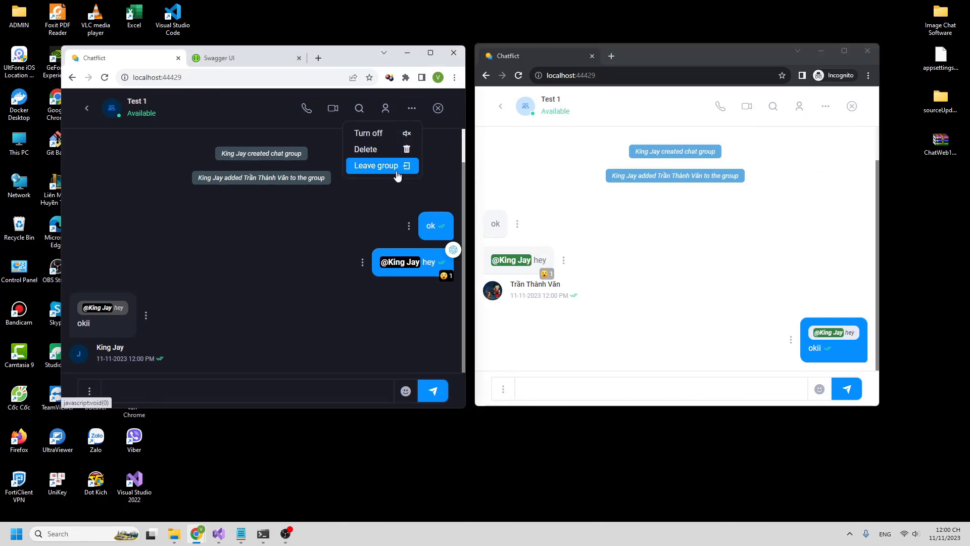
left_click(398, 167)
left_click(208, 320)
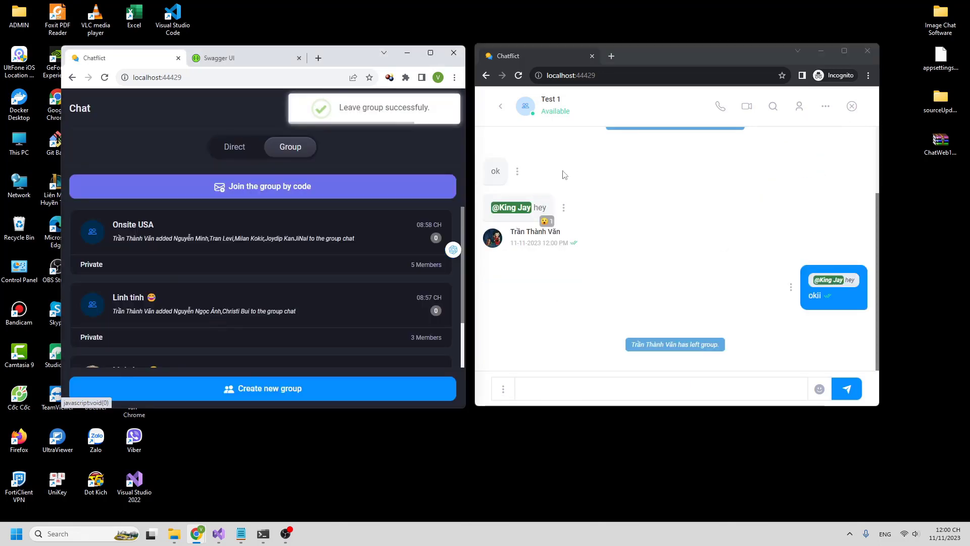
- Copy the Test 1 invitation code from Group Info and return to the direct conversations
left_click(799, 106)
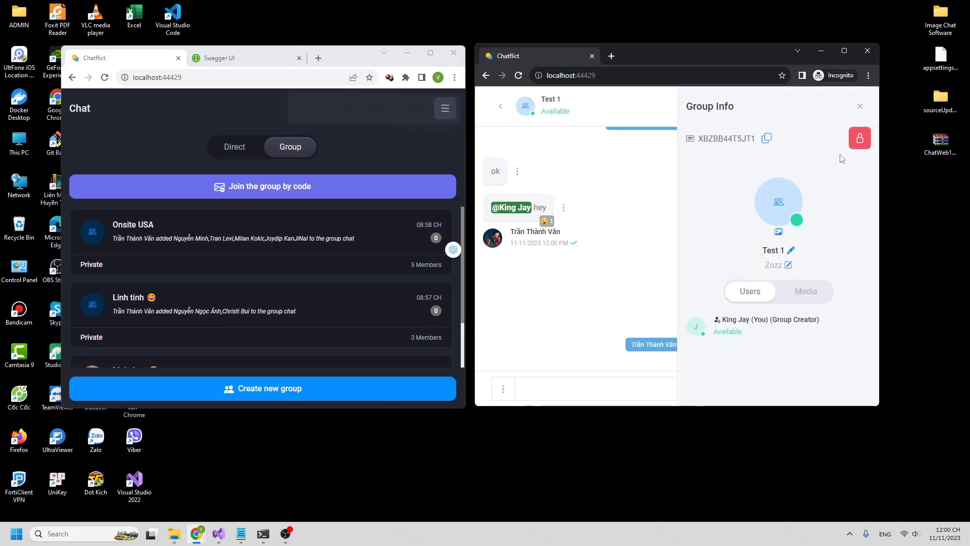
left_click(765, 137)
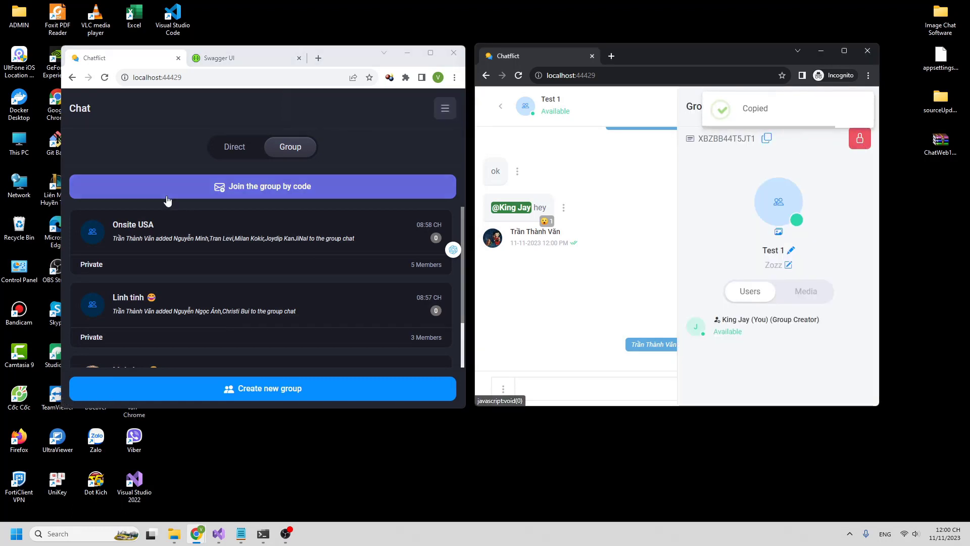
left_click(500, 106)
left_click(629, 146)
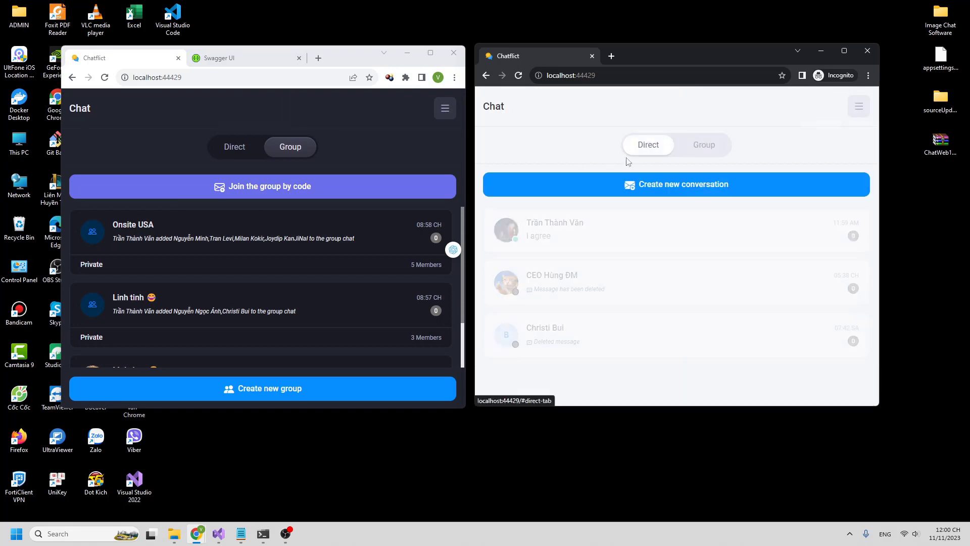
- In the direct chat, send 'hey', 'join it :' and the pasted Test 1 invitation code
left_click(536, 290)
left_click(602, 380)
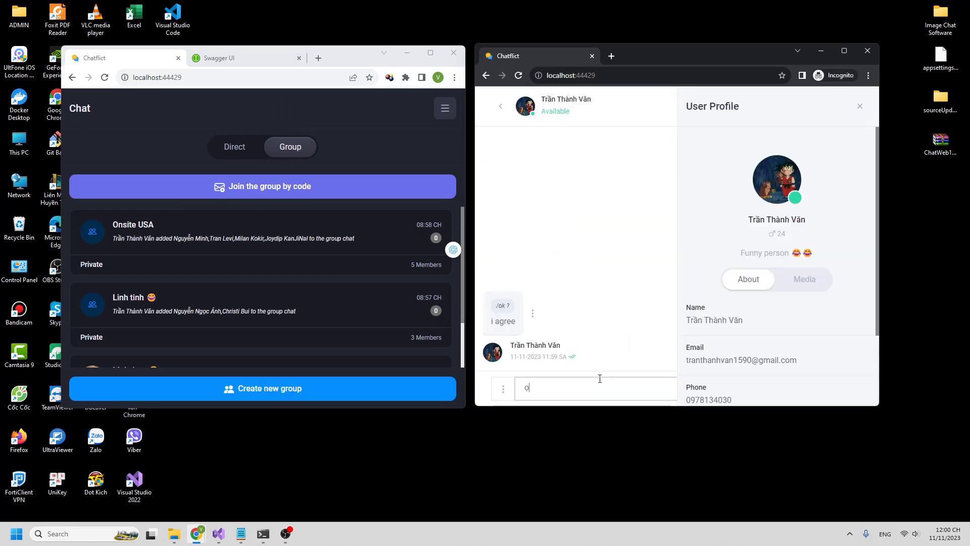
left_click(861, 109)
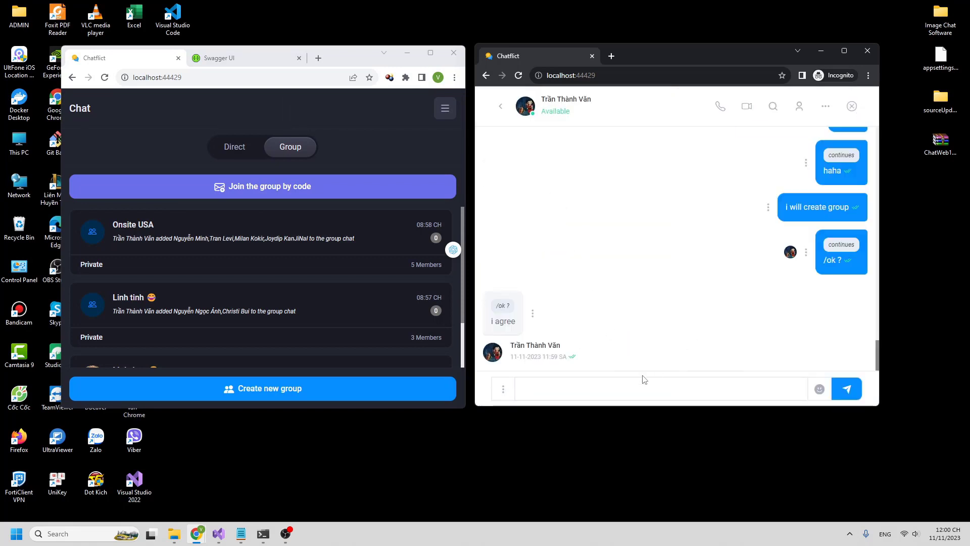
left_click(624, 383)
type("hey")
key("Return")
type("jo")
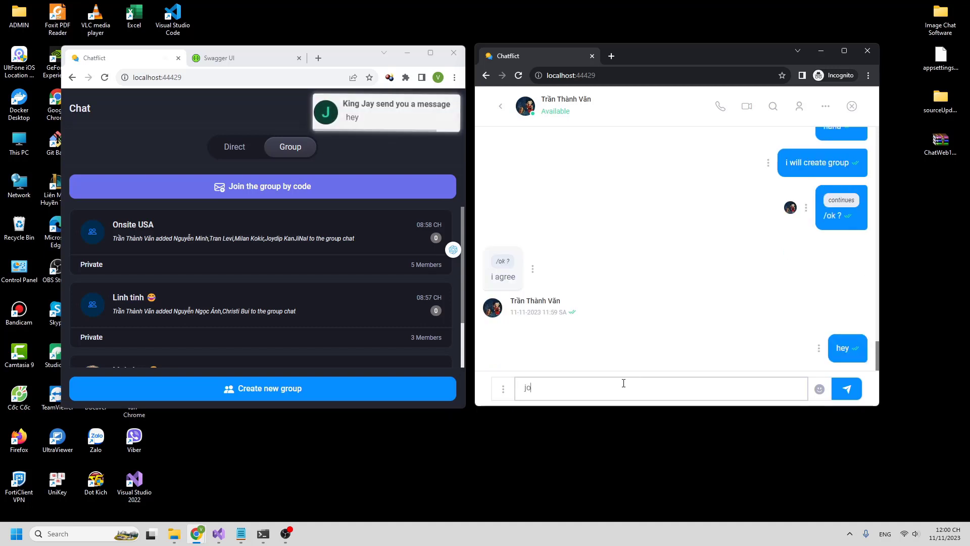
type("in it :")
key("Return")
key("ctrl+v")
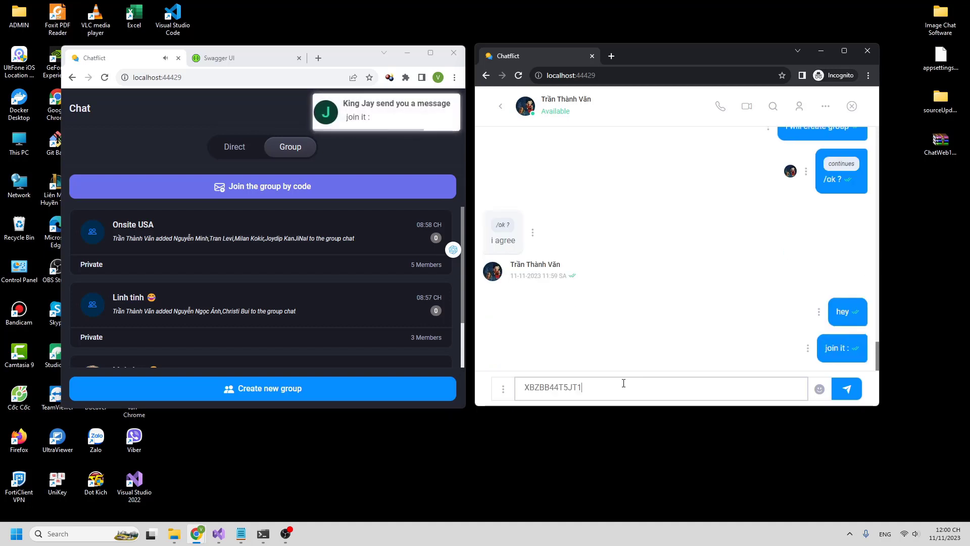
key("Return")
- In the first window, open the direct chat and select the received invitation code
left_click(235, 147)
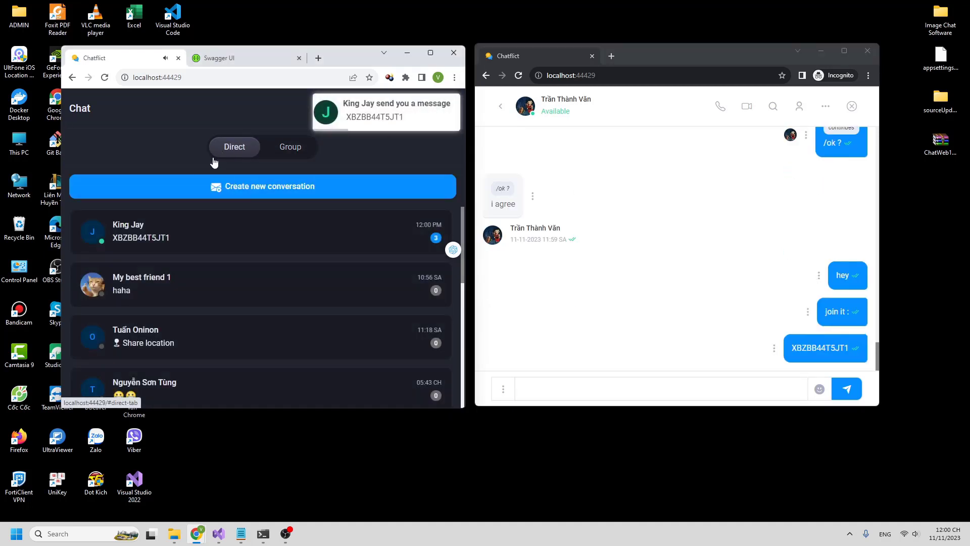
left_click(152, 216)
mouse_move(76, 324)
left_mouse_down()
mouse_move(135, 325)
mouse_move(76, 327)
left_mouse_up()
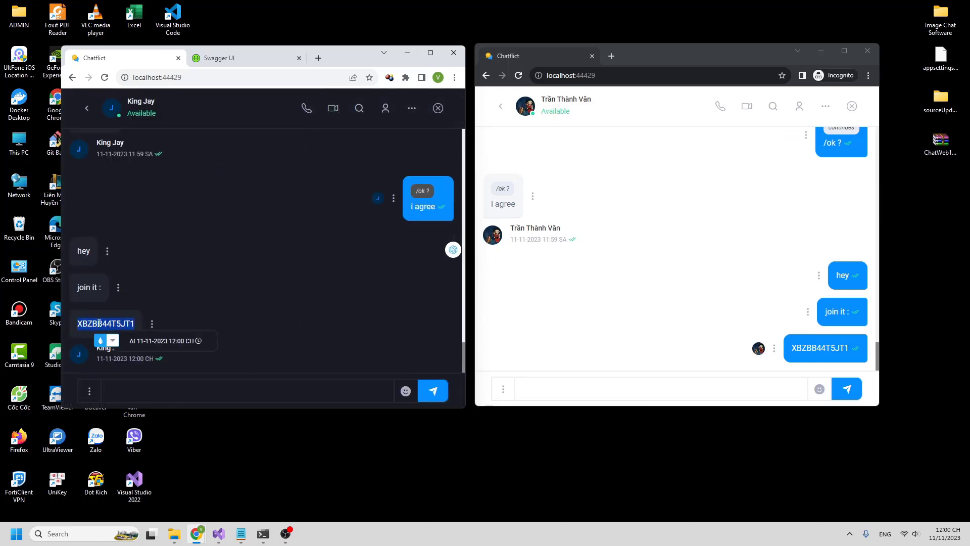
left_click(87, 116)
- Try joining the group by code and dismiss the private-group error
left_click(306, 148)
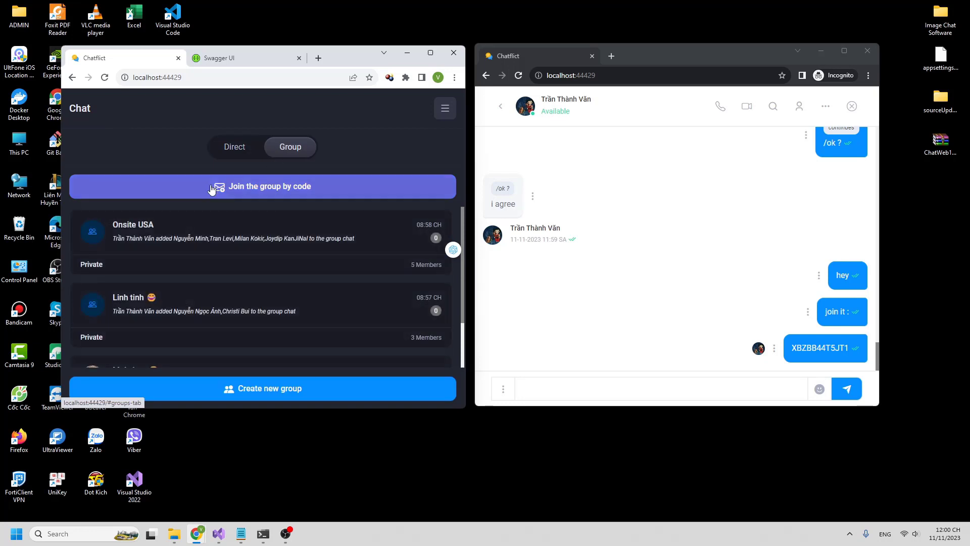
left_click(212, 189)
left_click(355, 148)
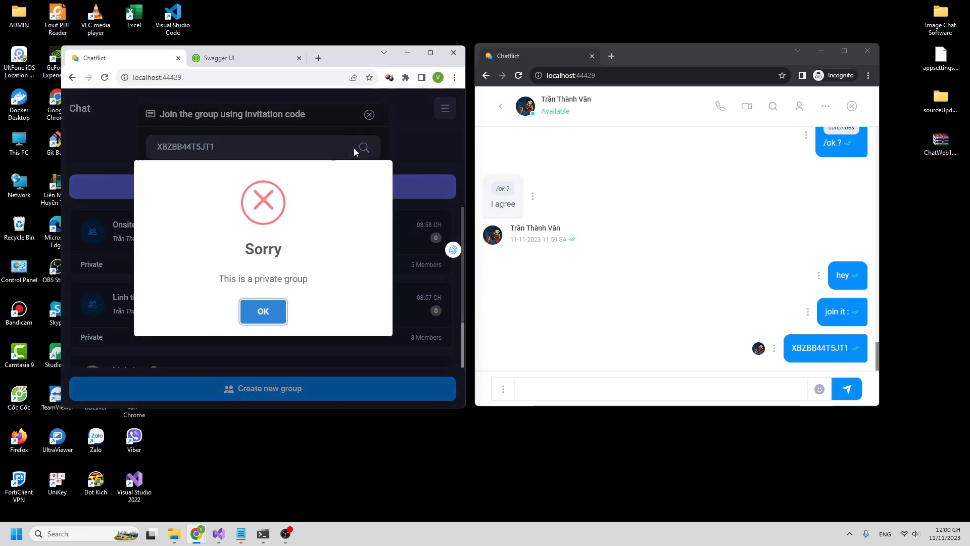
left_click_drag(270, 276, 253, 299)
left_click(271, 306)
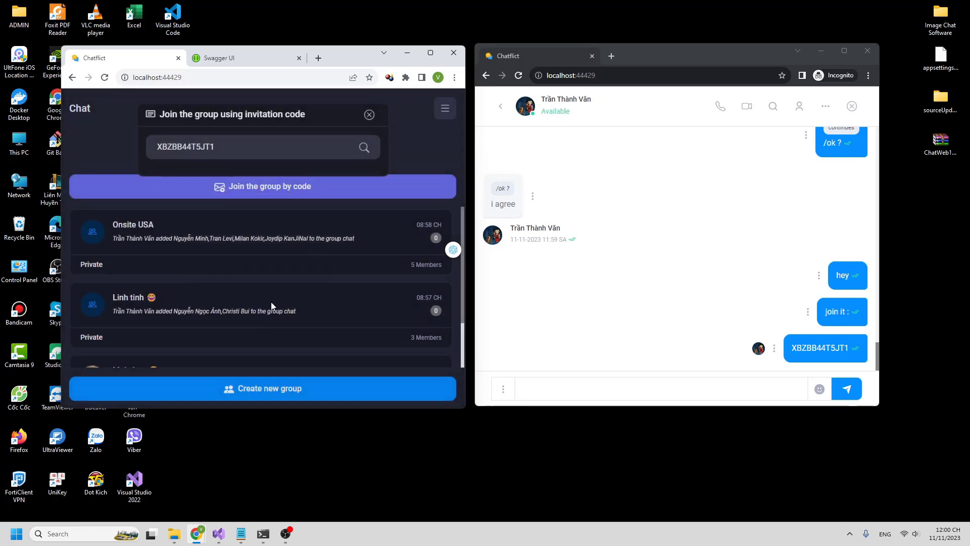
left_click(496, 106)
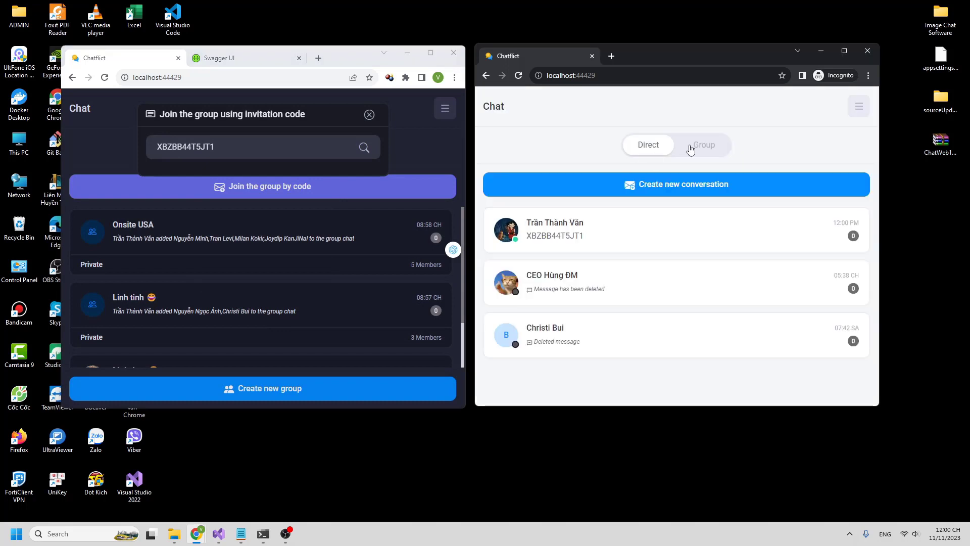
- Make the Test 1 group public from its Group Info panel
left_click(690, 147)
left_click(629, 230)
left_click(800, 106)
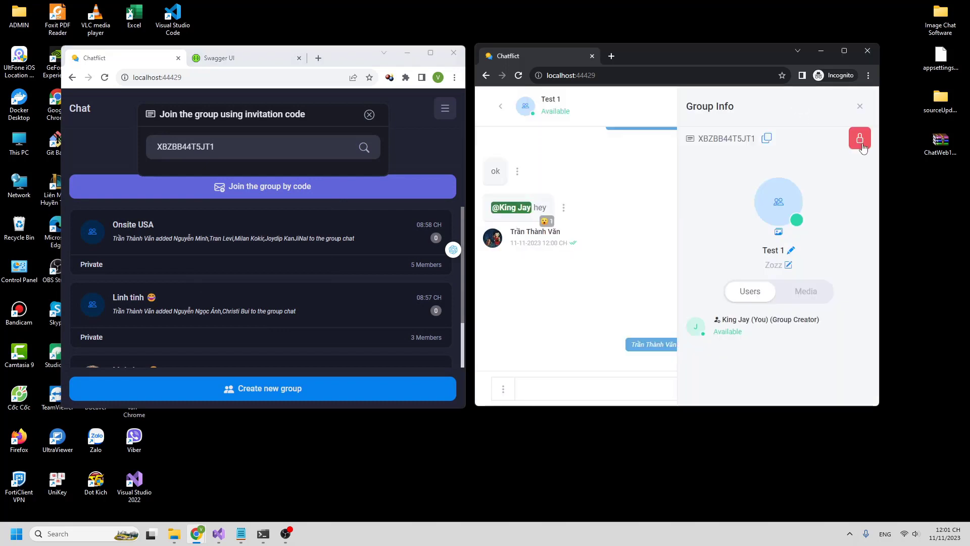
left_click(861, 142)
left_click(650, 320)
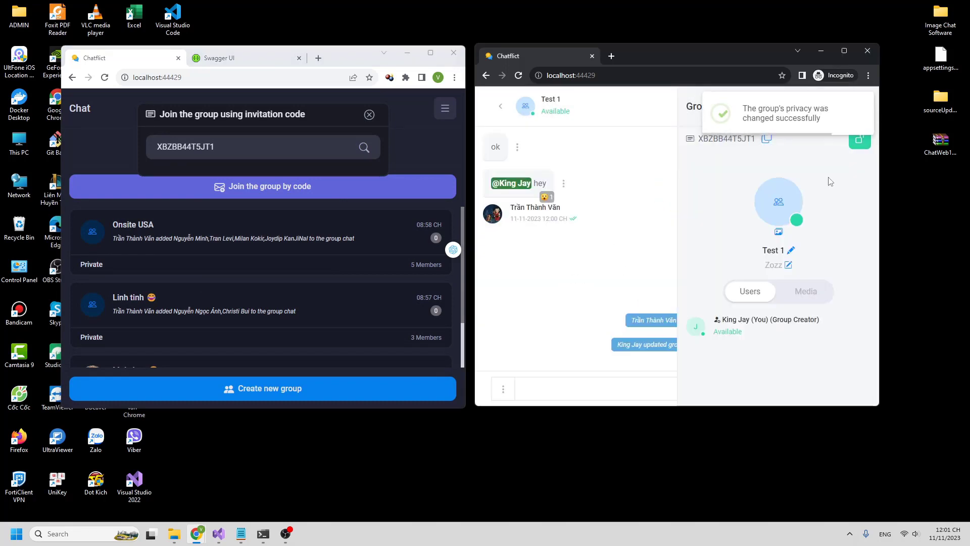
- Join Test 1 by its code from the first window, then send 'ok' and 'perfect'
left_click(353, 147)
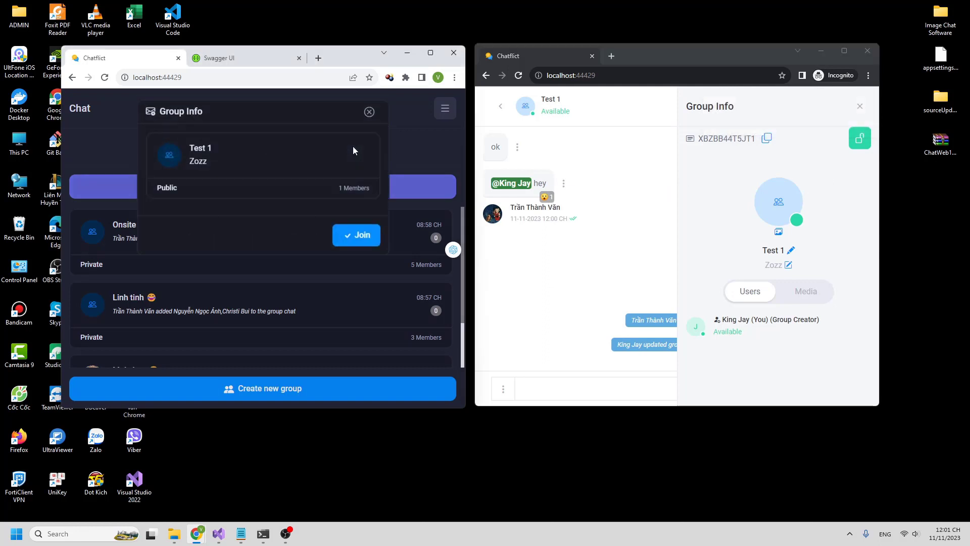
left_click(354, 239)
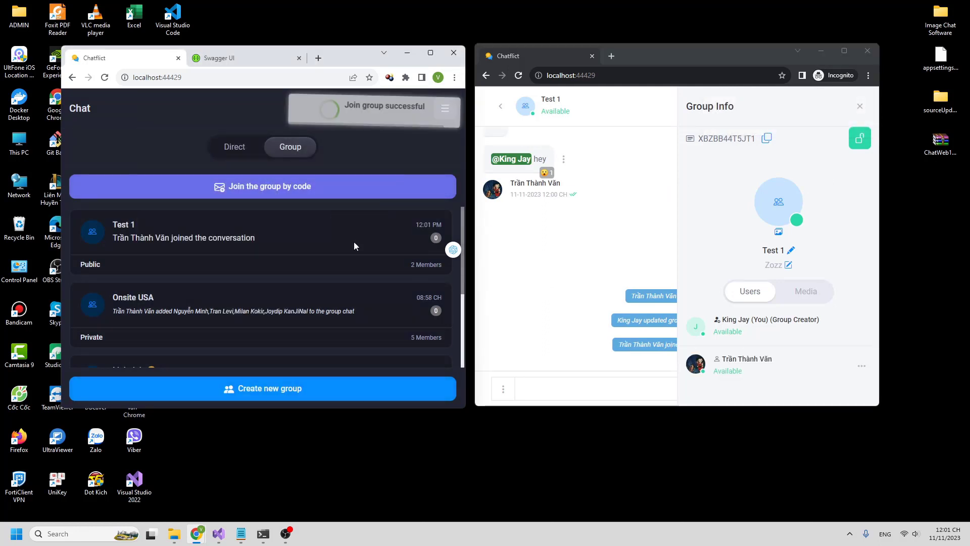
left_click(860, 106)
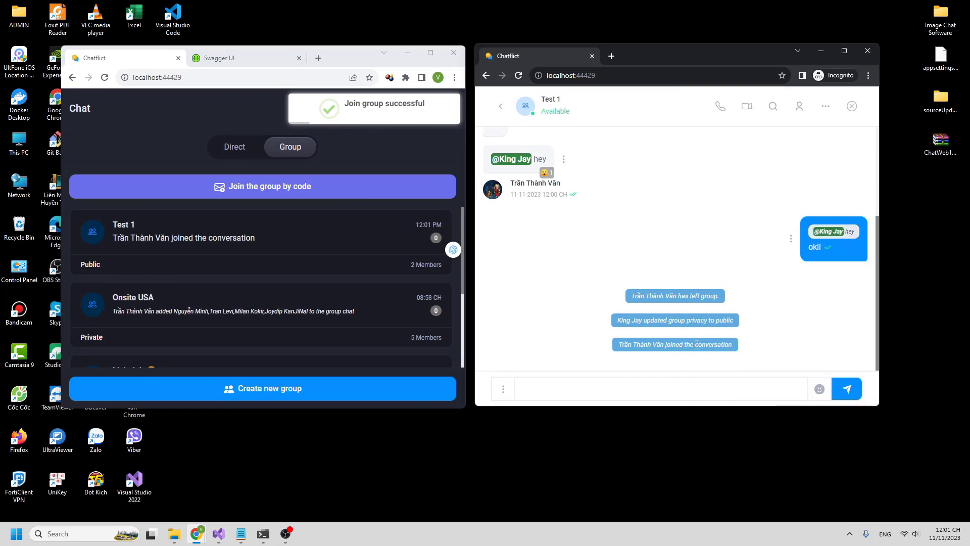
left_click(687, 394)
type("ok")
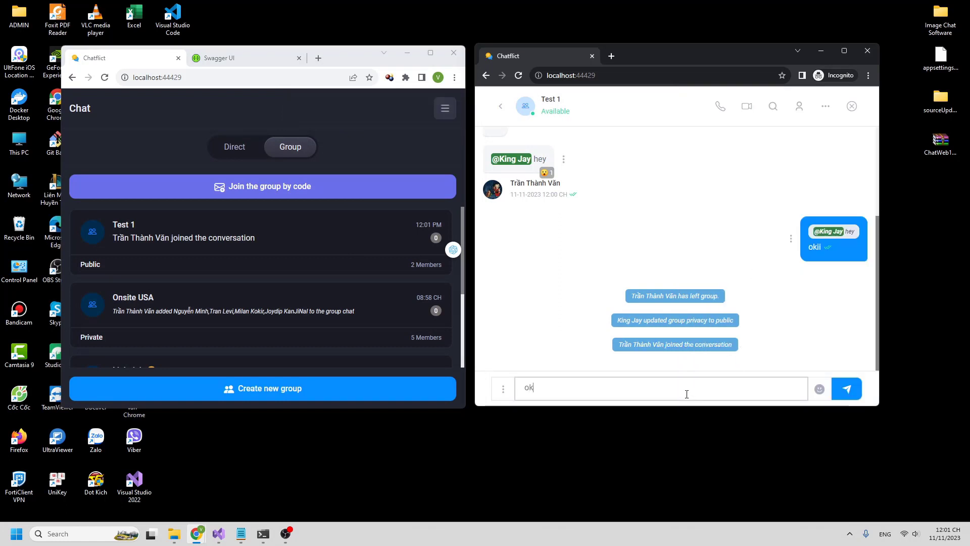
key("Return")
type("perfect")
key("Return")
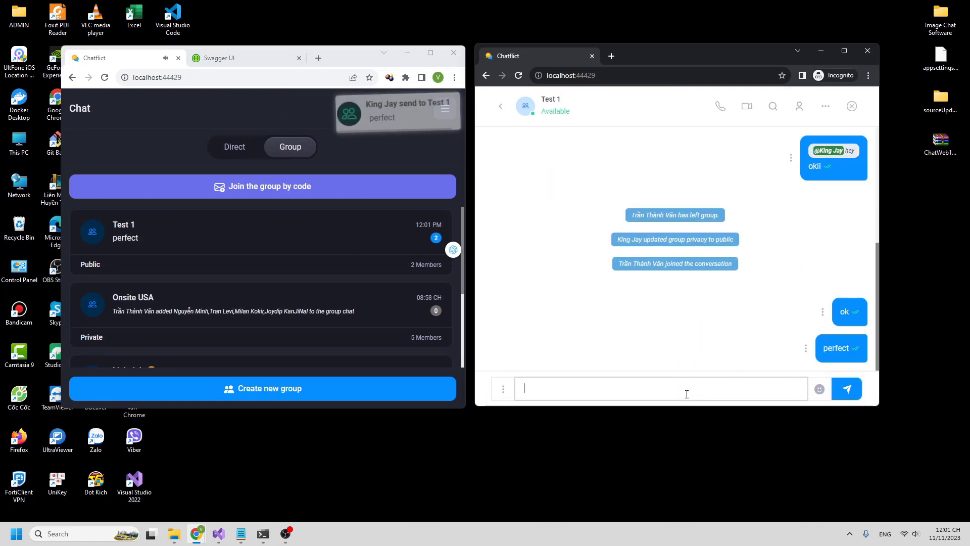
- Reply 'yes' in the Test 1 chat from the first window
left_click(355, 250)
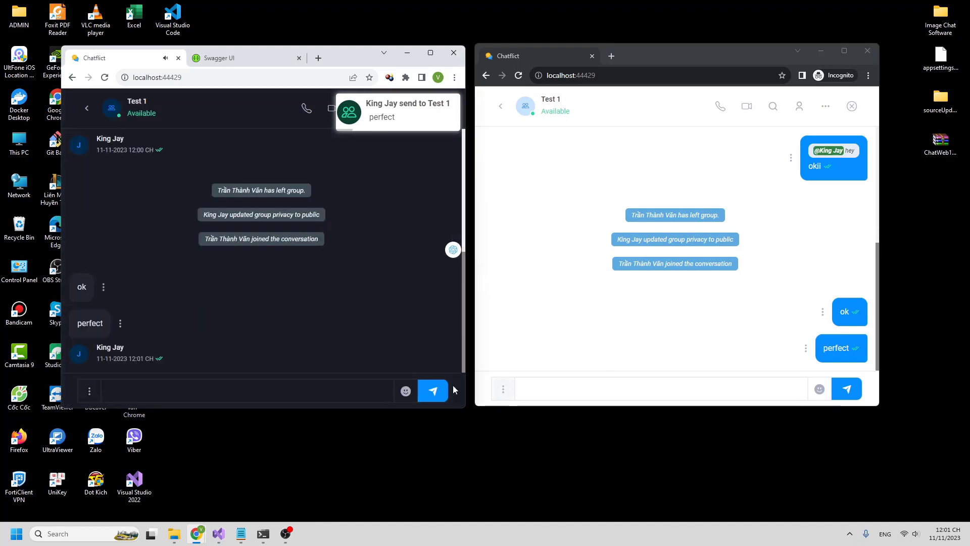
left_click(252, 387)
type("yes")
key("Return")
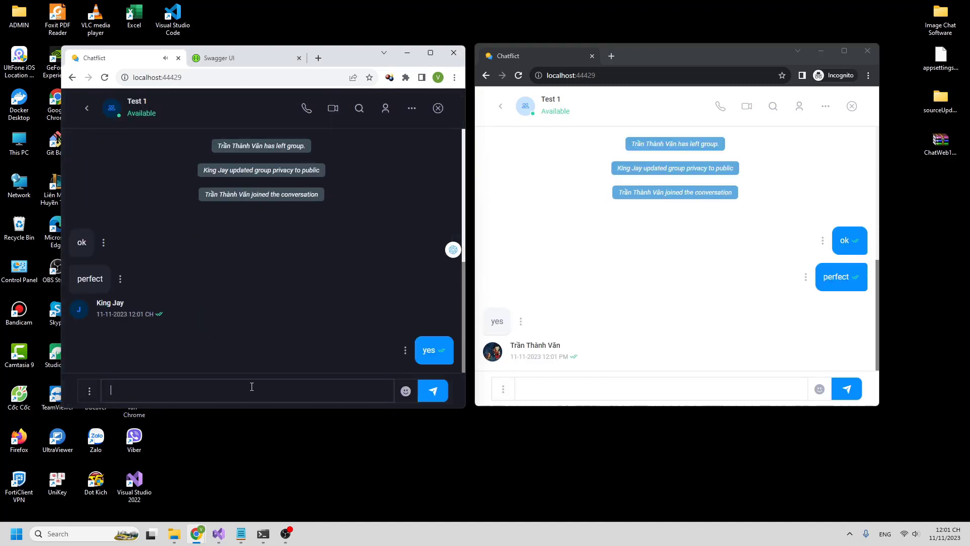
- Record a short voice message, allowing microphone access, and send it to Test 1
left_click(95, 392)
left_click(125, 349)
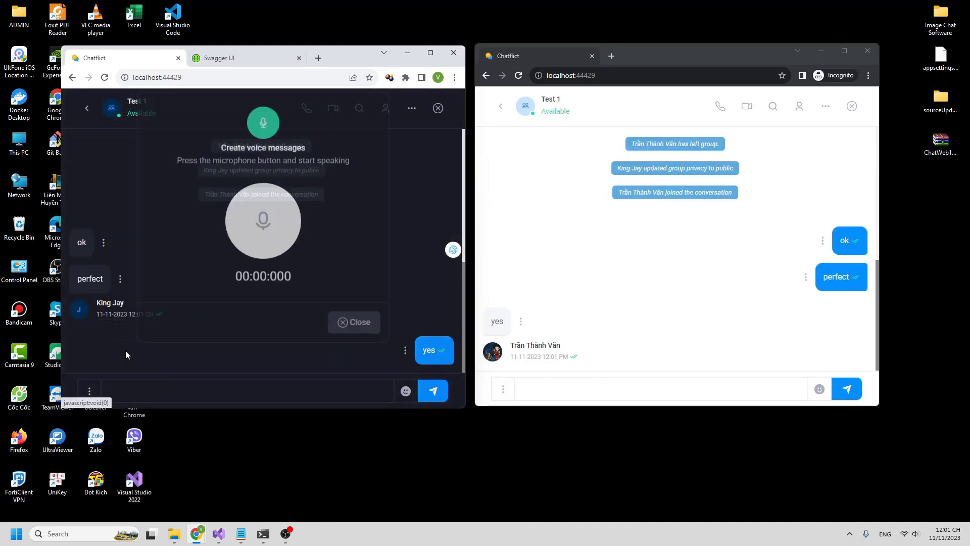
left_click(244, 259)
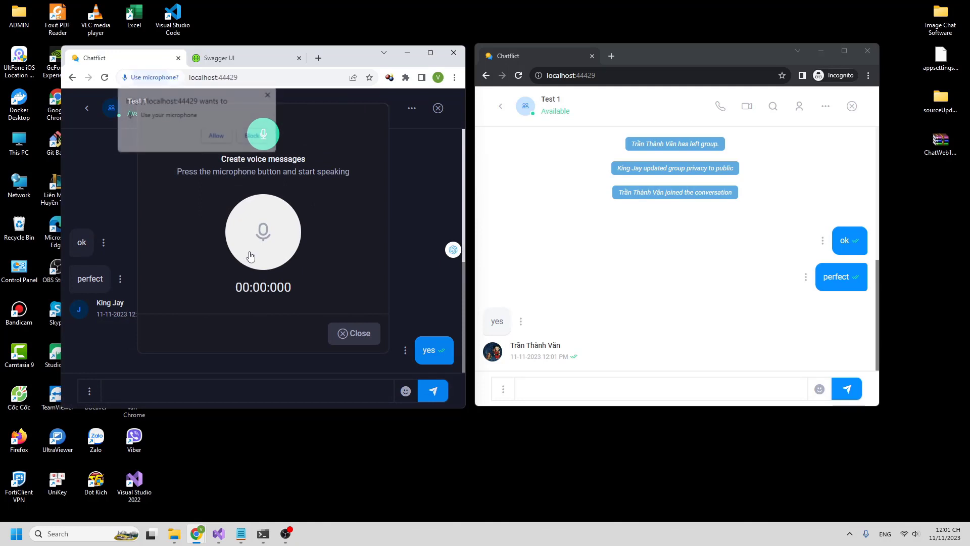
left_click(217, 136)
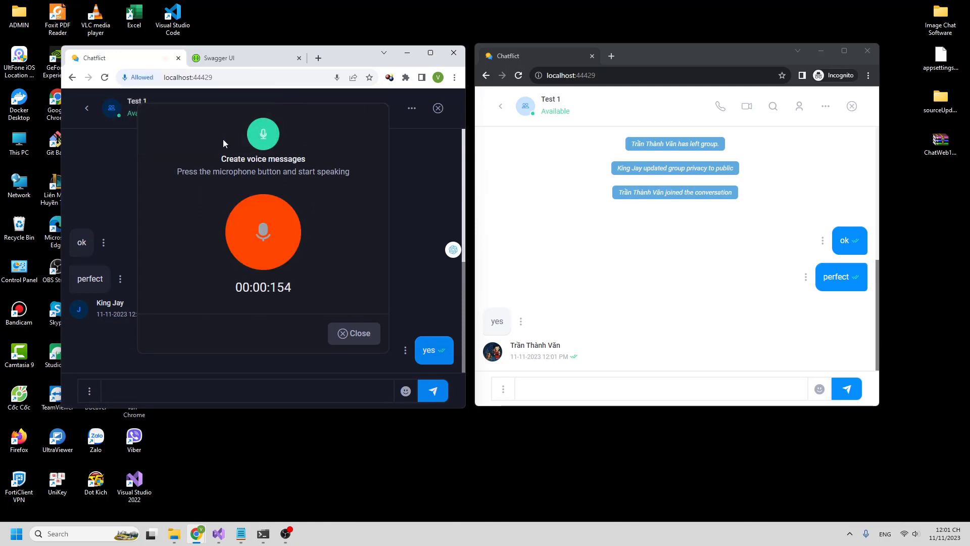
left_click(260, 246)
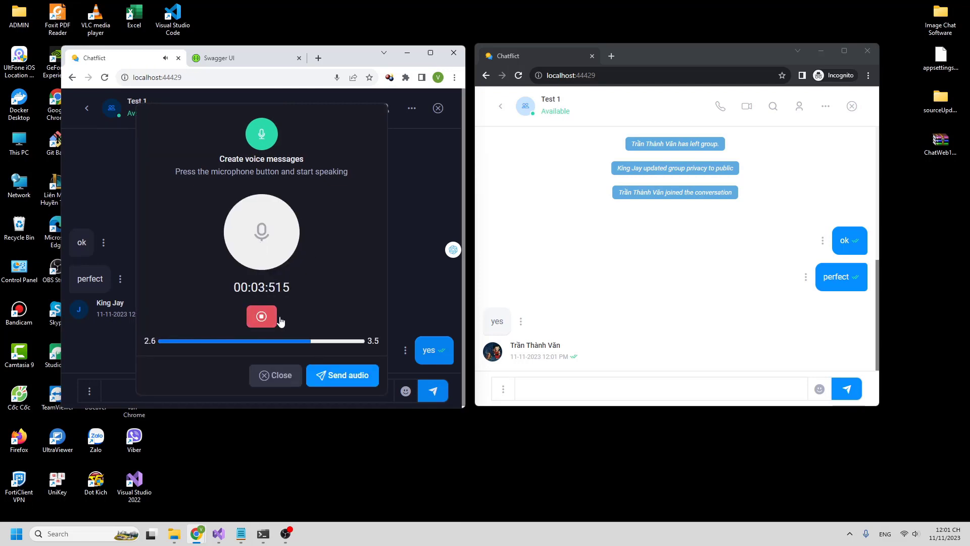
left_click(348, 372)
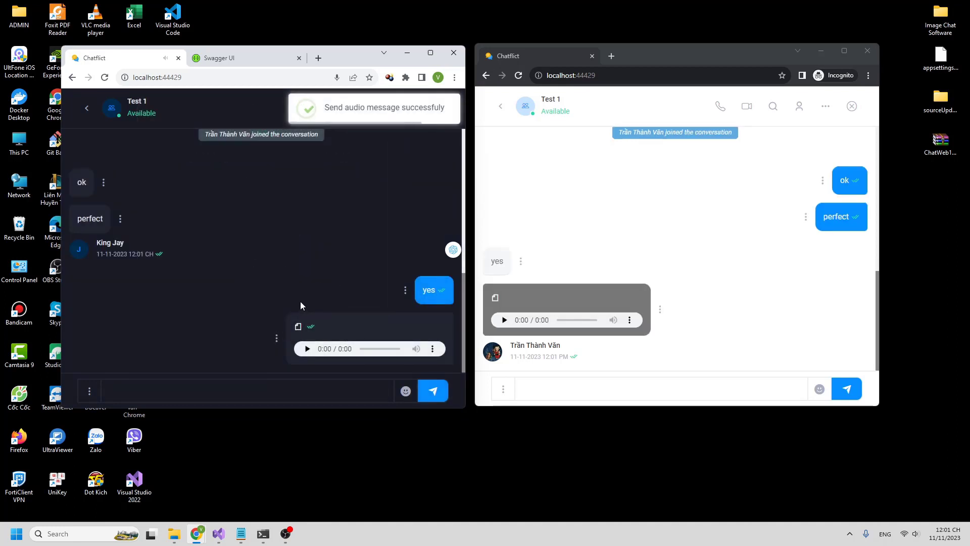
- Play the received voice message in the other window
left_click(504, 321)
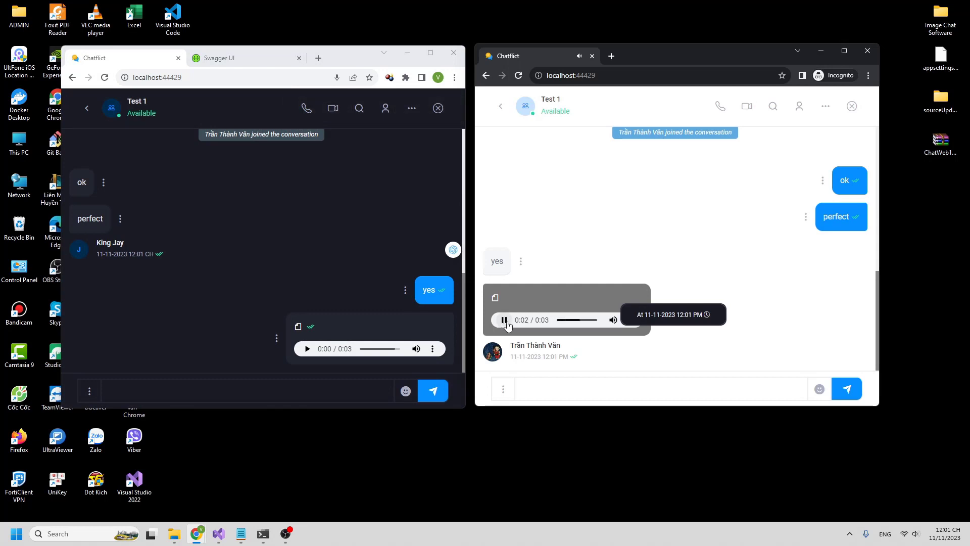
left_click(581, 391)
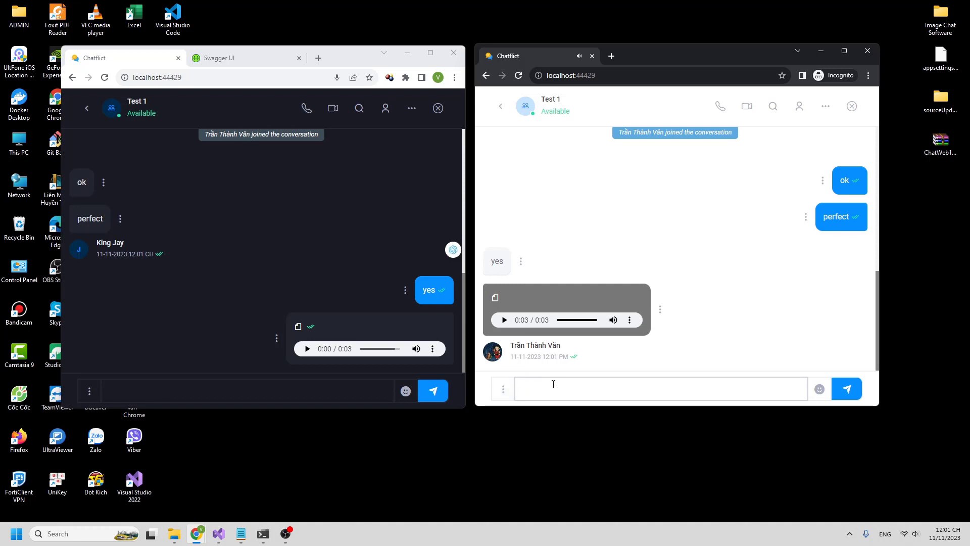
left_click(502, 390)
- Share the current location to Test 1, with the marker dragged to the exact spot
left_click(530, 360)
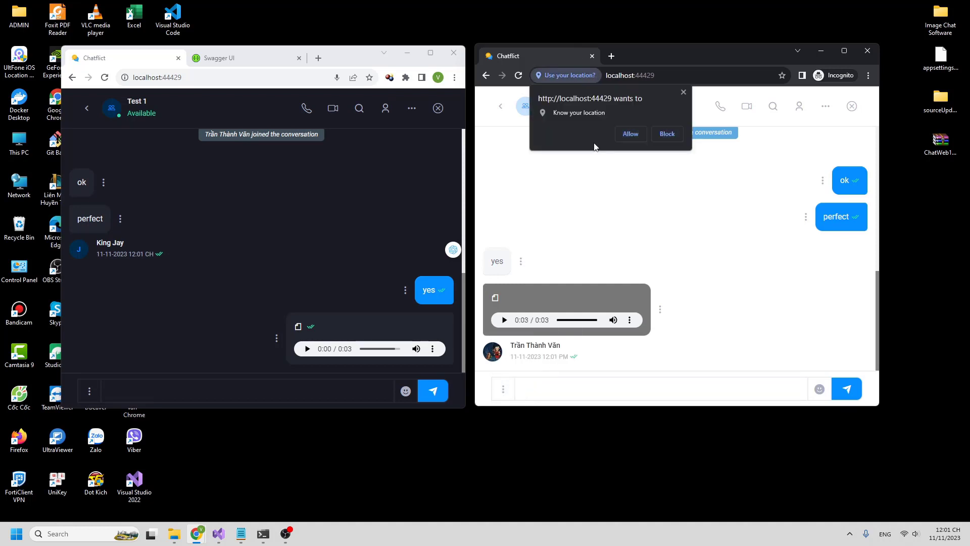
left_click(625, 135)
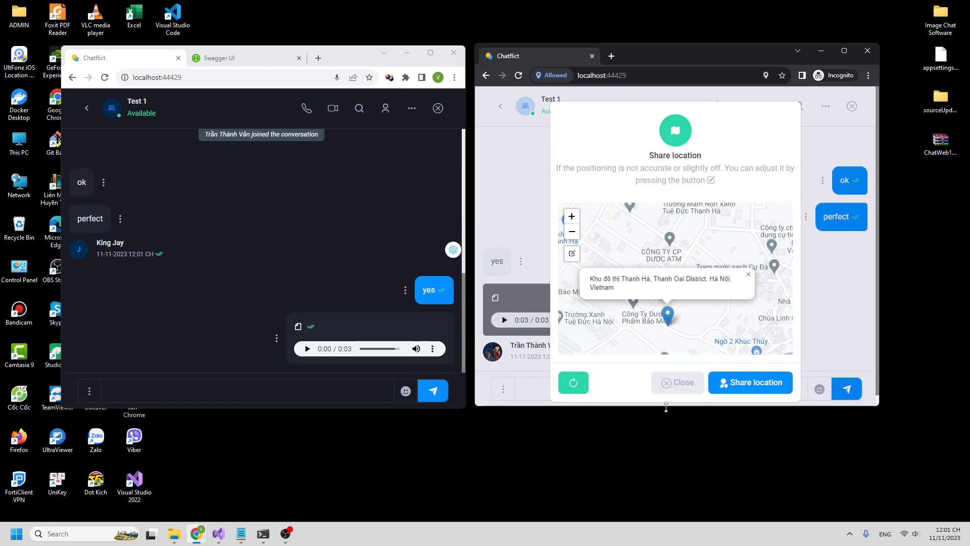
left_click(580, 388)
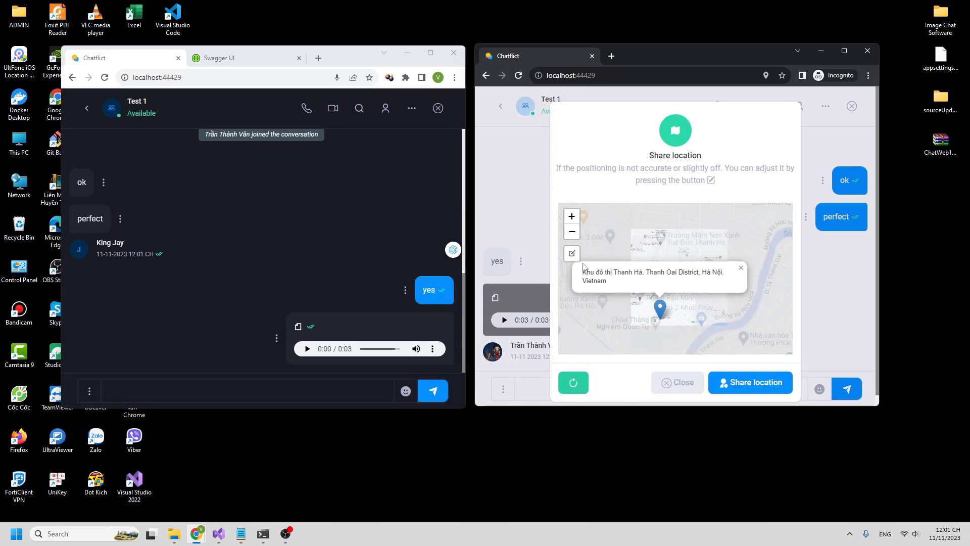
left_click(572, 253)
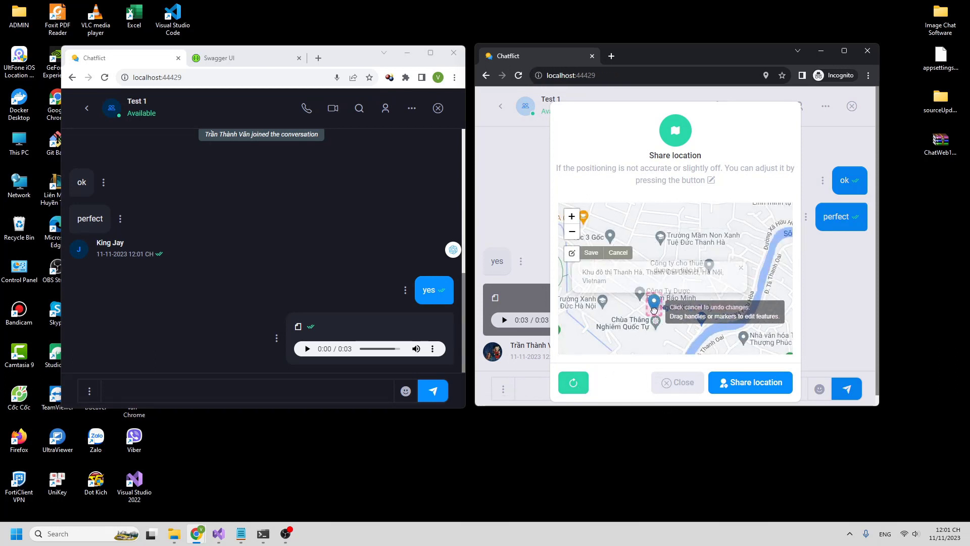
left_click_drag(660, 312, 626, 273)
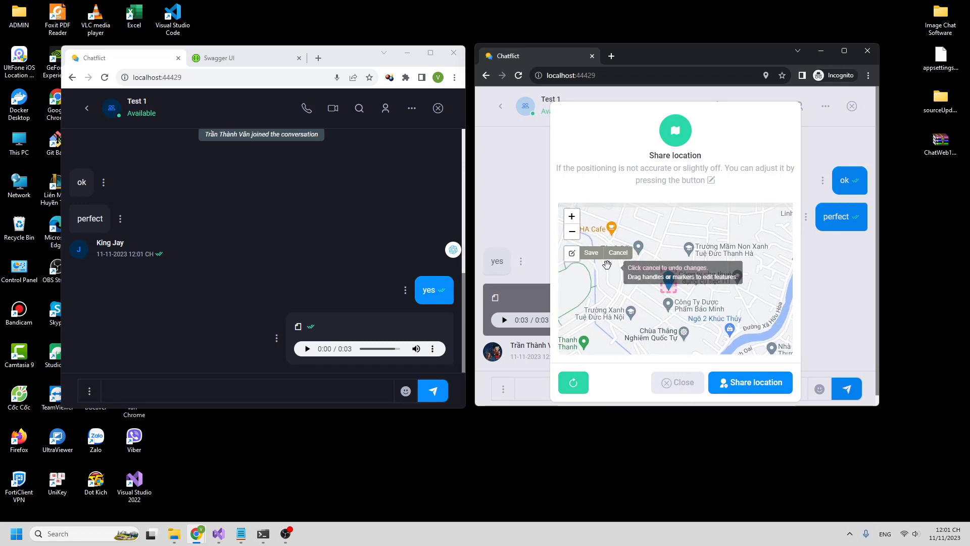
left_click(591, 253)
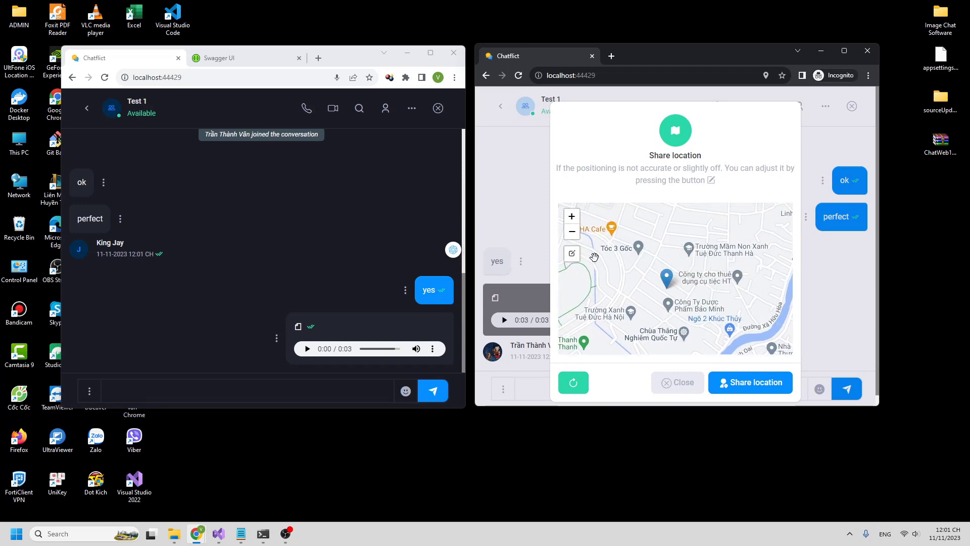
left_click(733, 389)
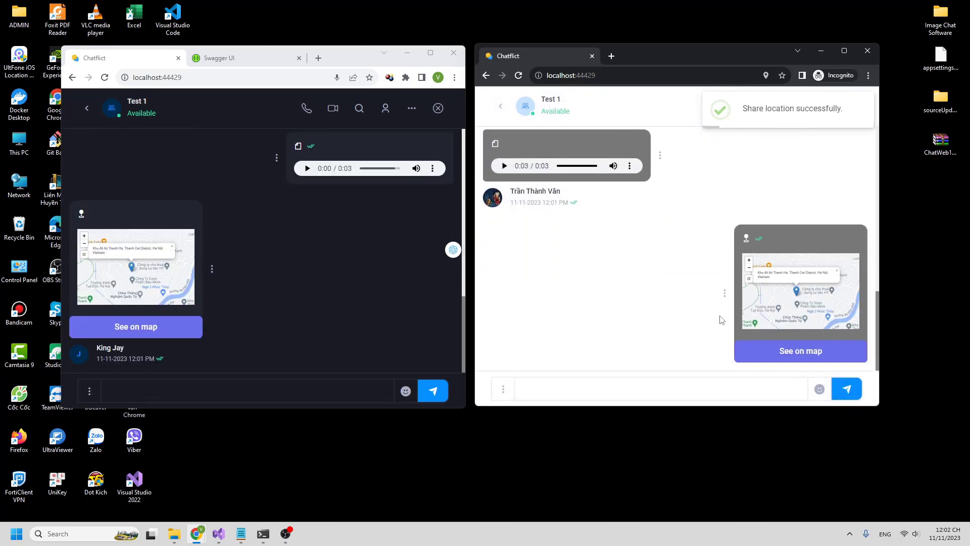
- View the shared location enlarged and in Google Maps, then close both and leave the chat
left_click(168, 279)
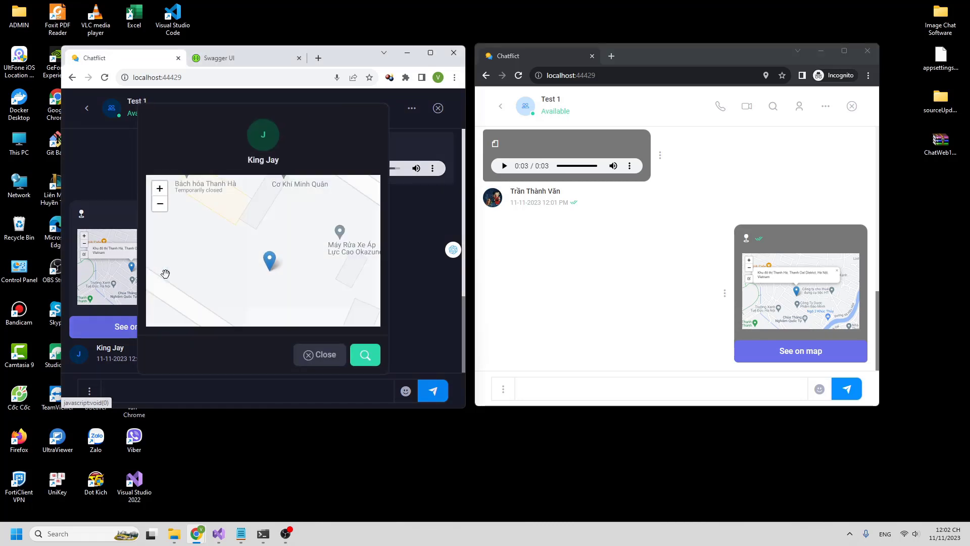
left_click(365, 356)
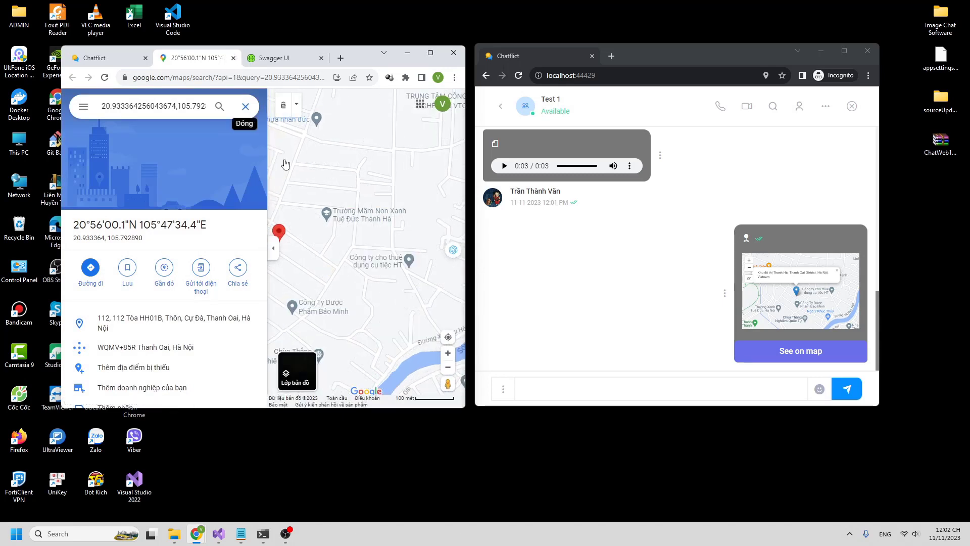
scroll(305, 212, "down", 2)
left_click(233, 58)
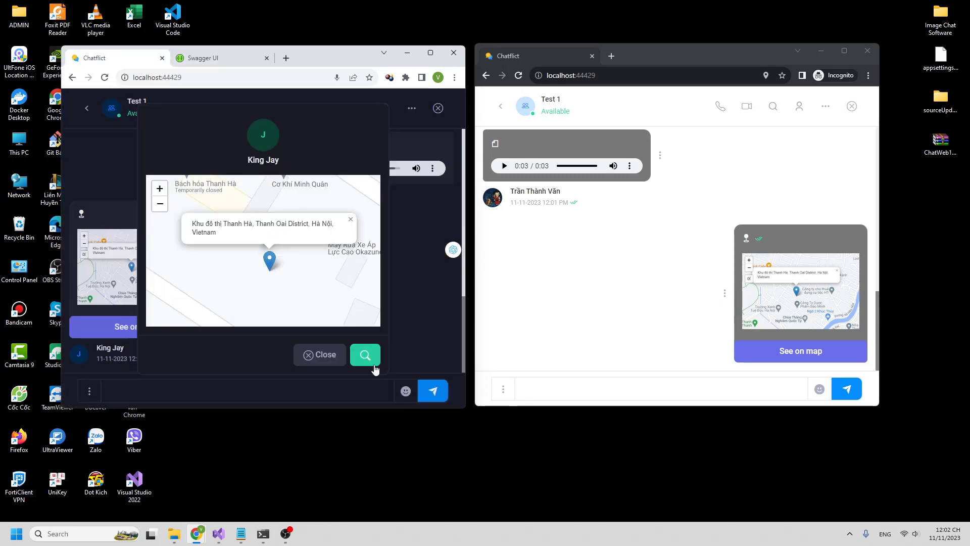
left_click(329, 361)
left_click(90, 110)
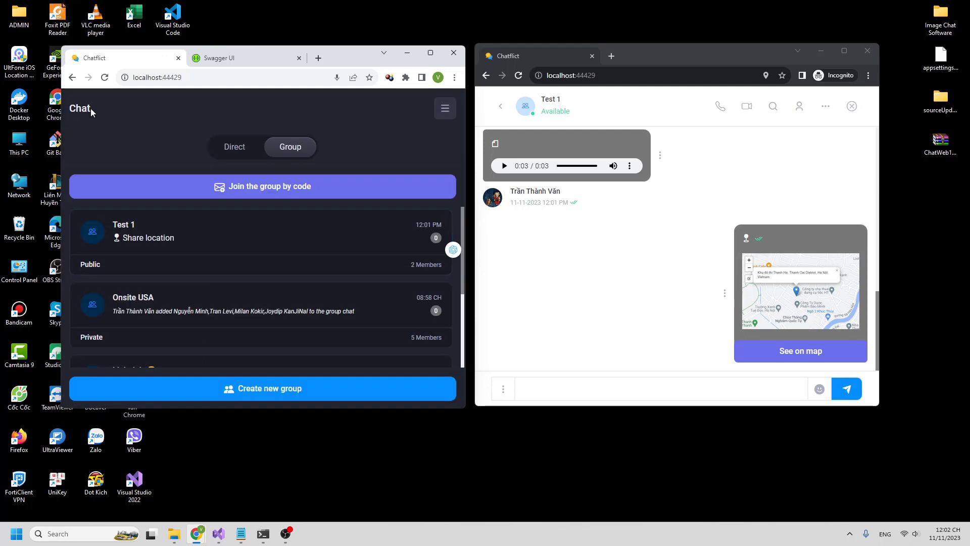
- Open the Friends list from the navigation sidebar
left_click(253, 154)
left_click(213, 250)
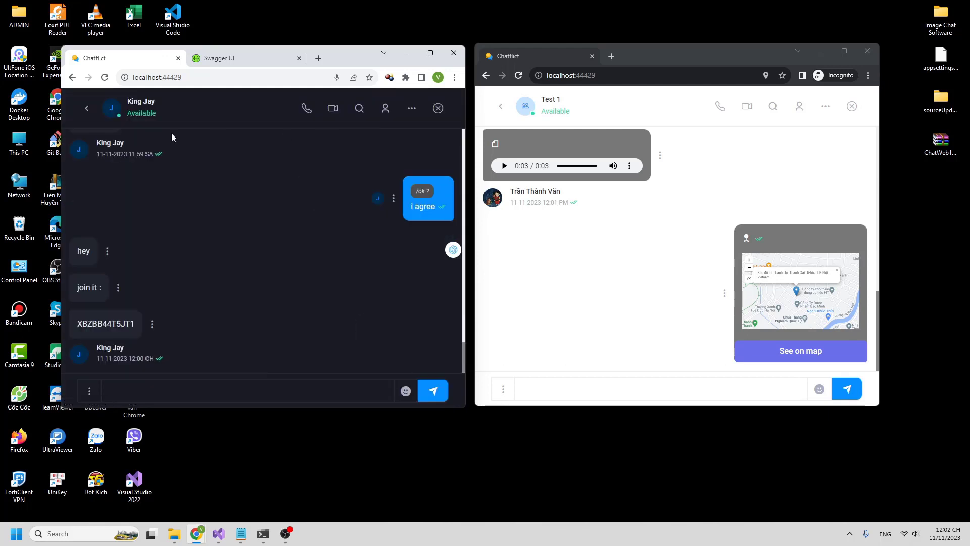
left_click(86, 108)
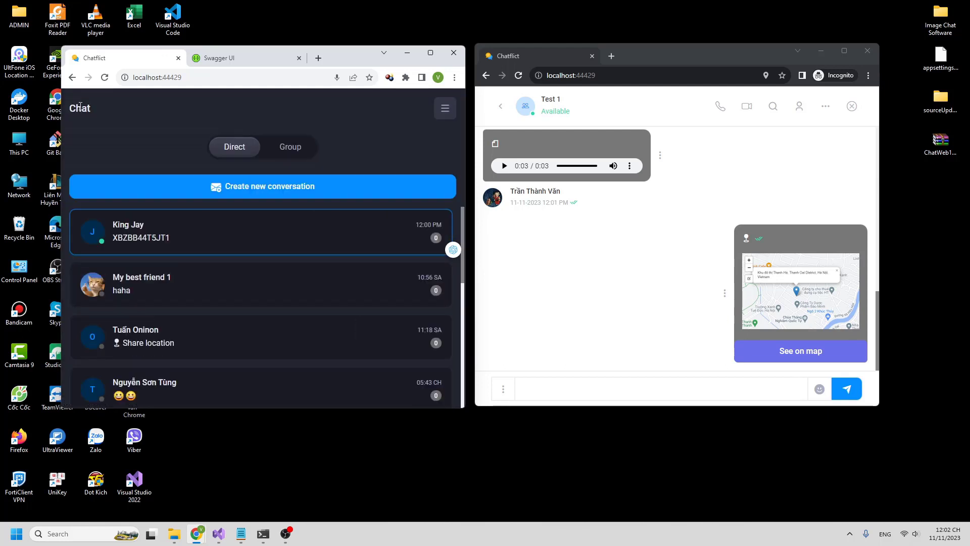
left_click(445, 109)
left_click(81, 182)
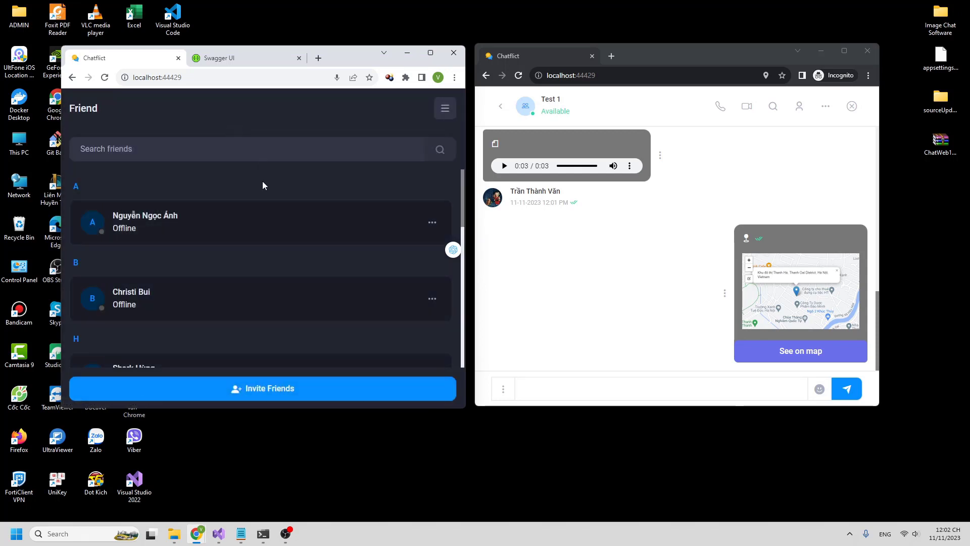
- View and close two friends' profiles, then replay the voice message in the other window
left_click(432, 222)
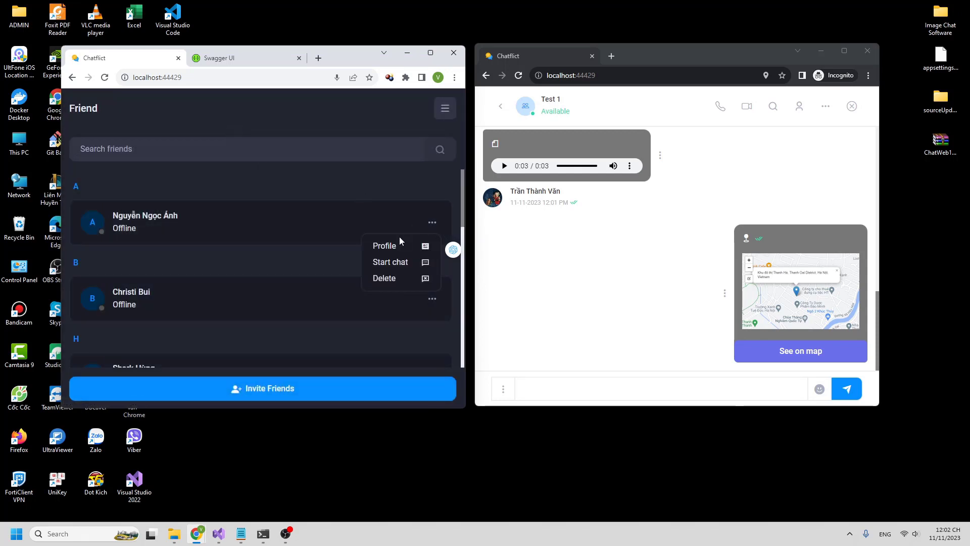
left_click(396, 246)
scroll(332, 270, "down", 2)
scroll(331, 270, "up", 2)
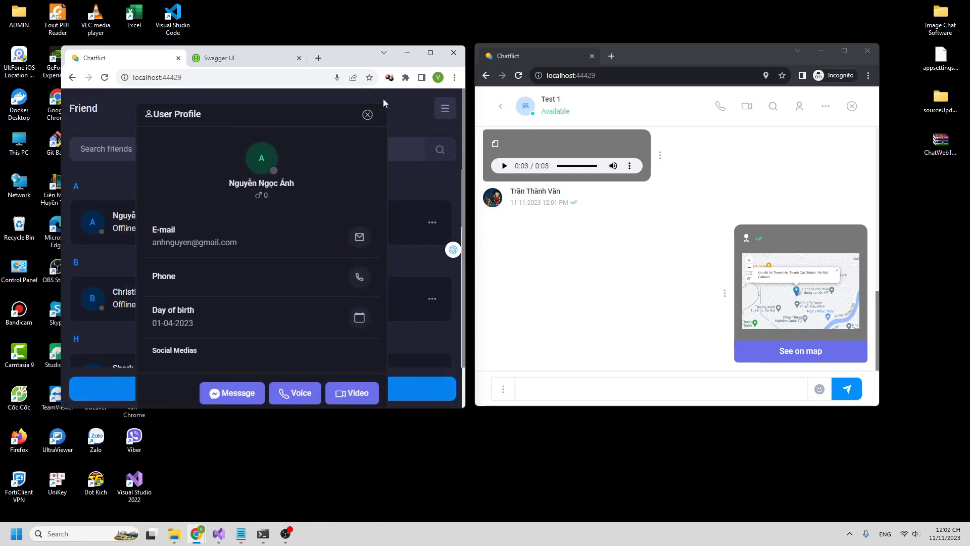
left_click(368, 114)
scroll(404, 227, "down", 2)
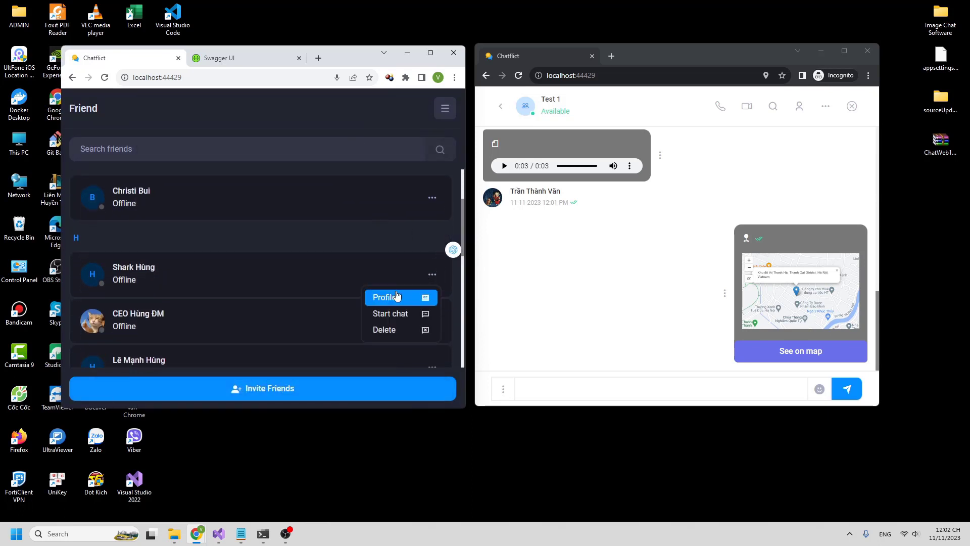
left_click(396, 297)
scroll(364, 212, "down", 2)
scroll(358, 167, "up", 2)
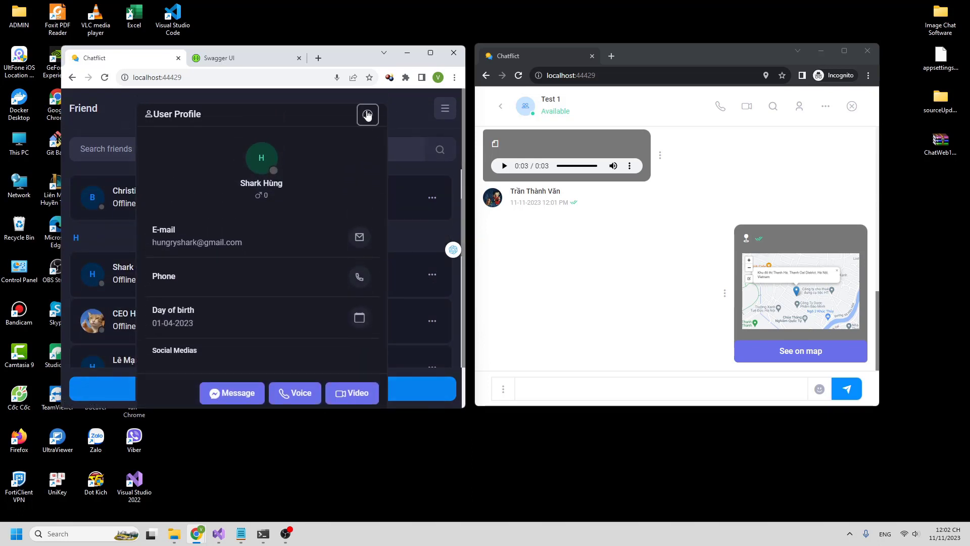
left_click(368, 115)
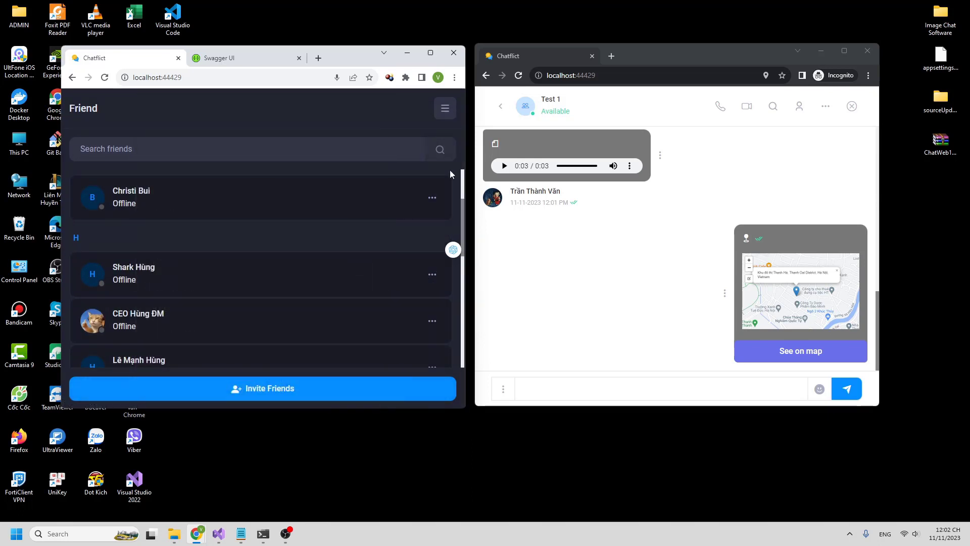
left_click(504, 166)
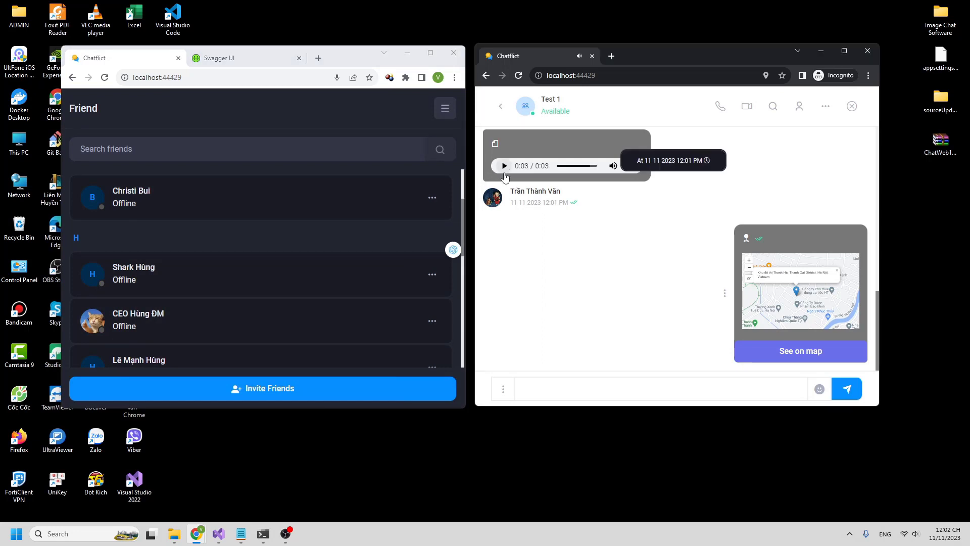
left_click(445, 120)
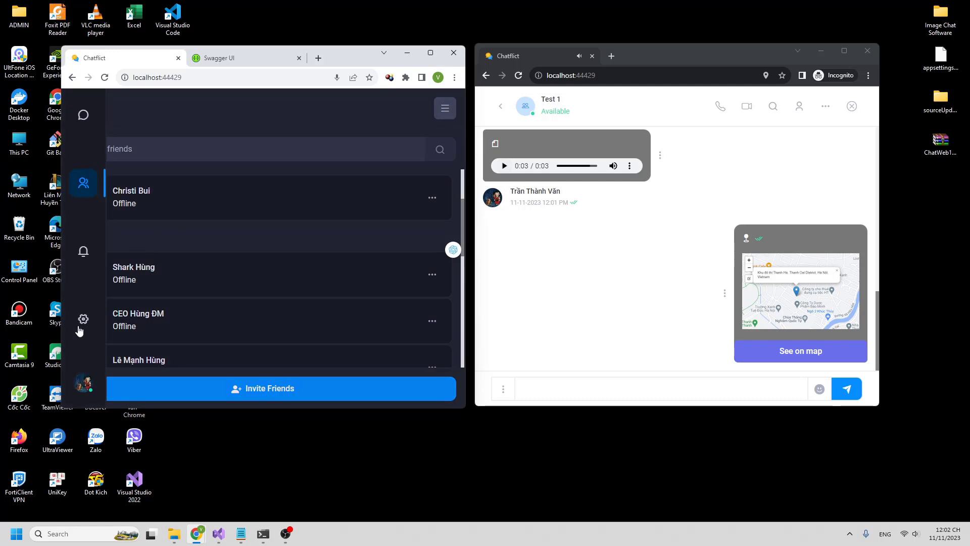
- Switch the display theme to Light in Language & Theme settings
left_click(81, 323)
left_click(136, 166)
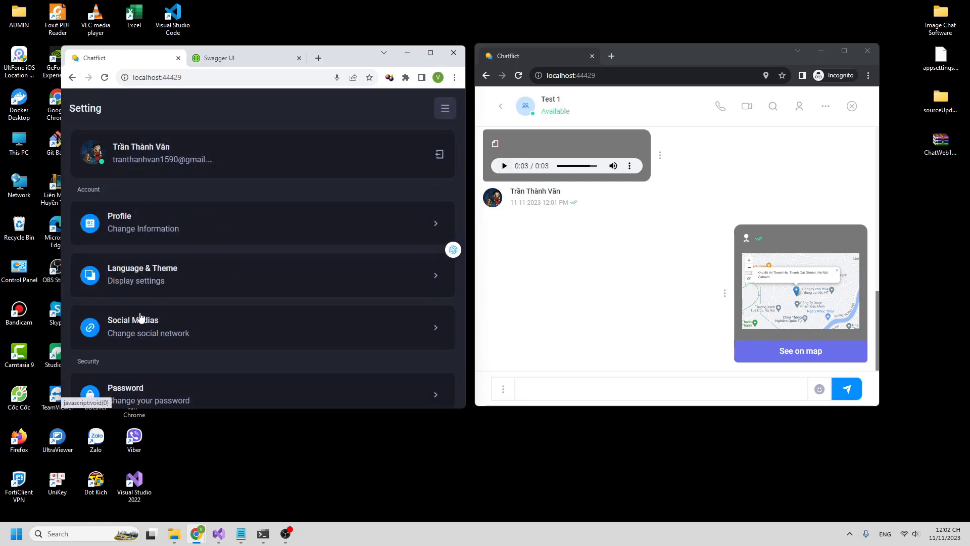
left_click(158, 287)
left_click(201, 302)
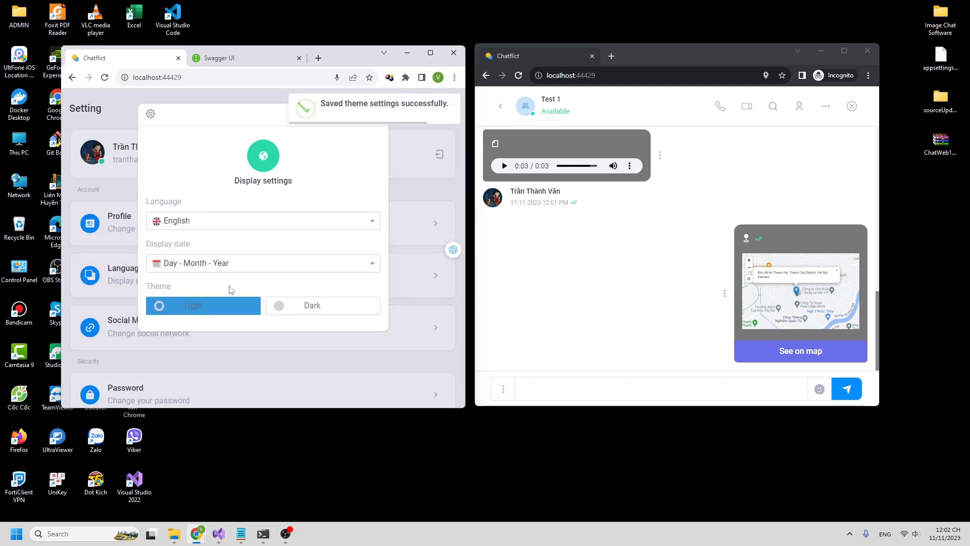
- Change the interface language to Vietnamese, then to Japanese
left_click(254, 226)
left_click(226, 259)
left_click(244, 227)
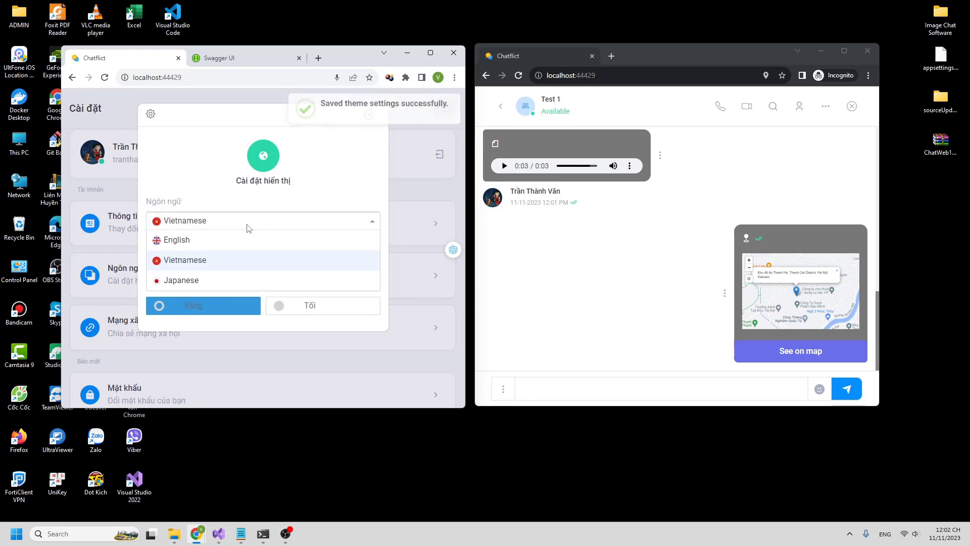
left_click(217, 286)
left_click(369, 115)
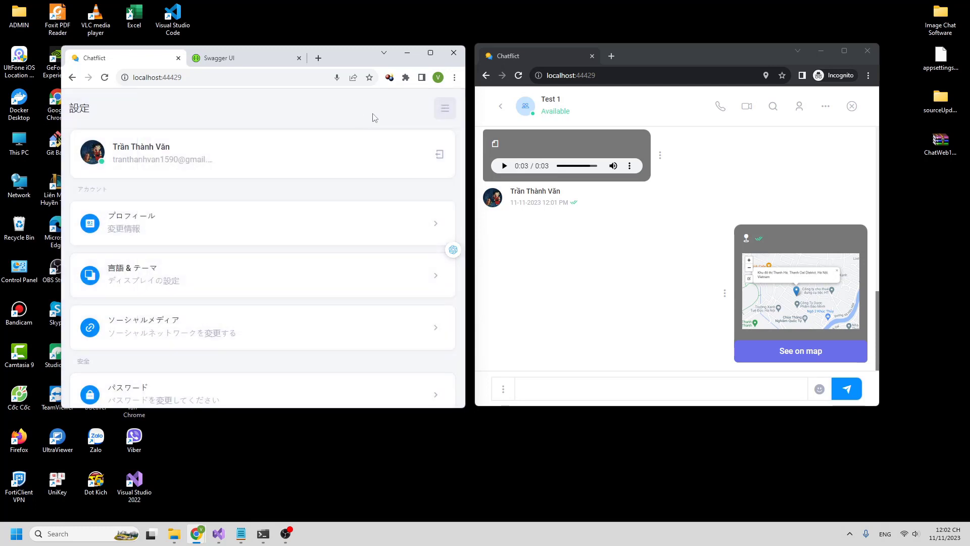
- View the Test 1 group chat, return to the group list, and maximize the window
left_click(445, 107)
left_click(95, 118)
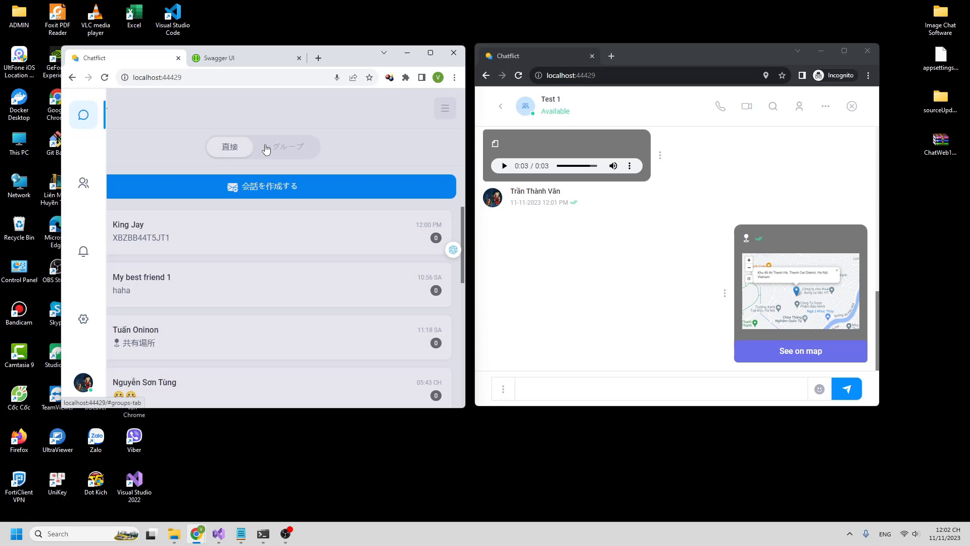
left_click(266, 149)
left_click(256, 235)
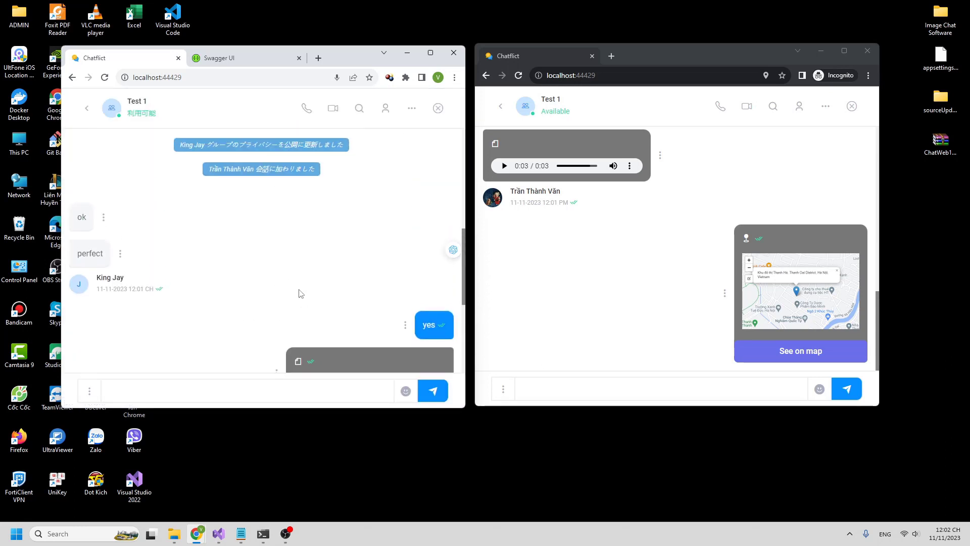
scroll(301, 294, "up", 10)
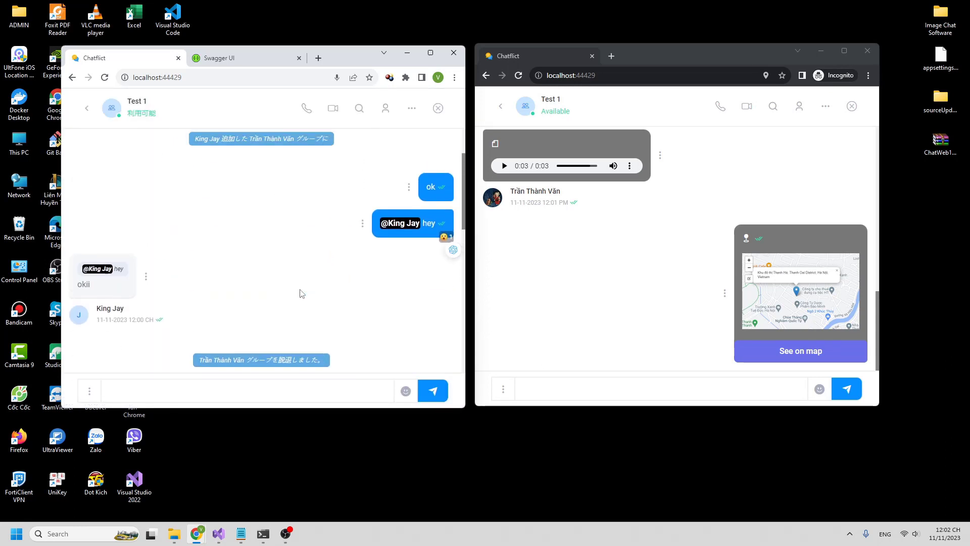
left_click(86, 108)
left_click(430, 54)
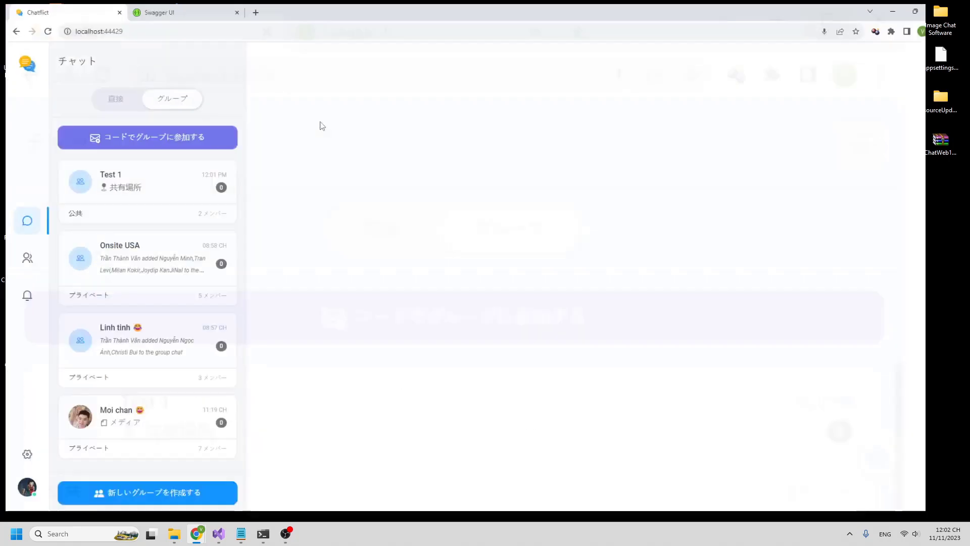
- Restore English as the interface language and return to the direct conversation list
left_click(22, 462)
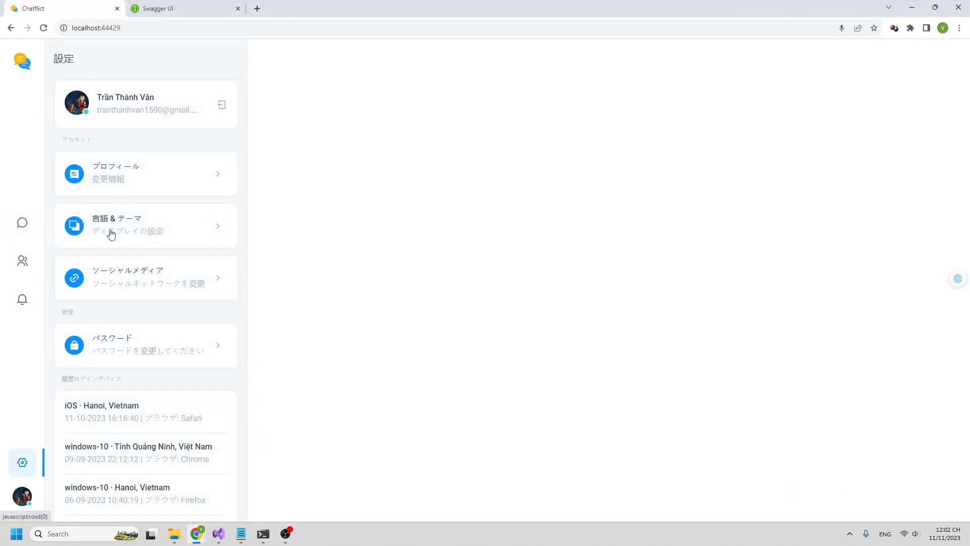
left_click(111, 234)
left_click(446, 171)
left_click(404, 189)
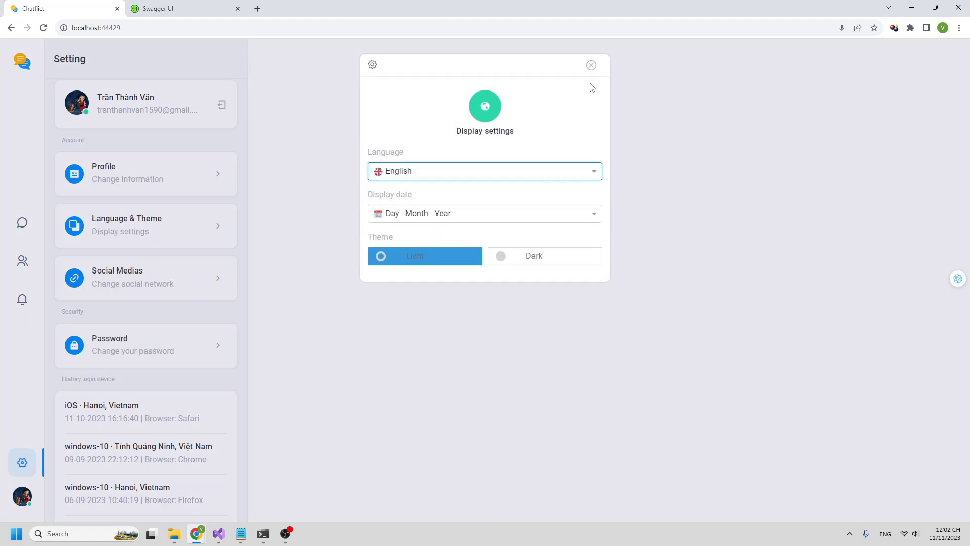
left_click(591, 64)
left_click(29, 226)
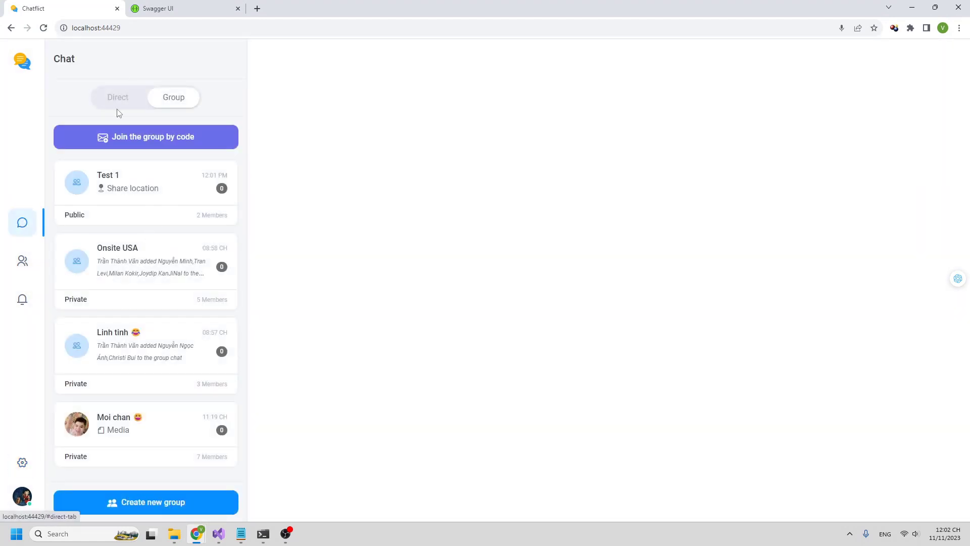
left_click(126, 106)
- Open the second direct conversation and scroll back to its June 2023 messages
left_click(112, 191)
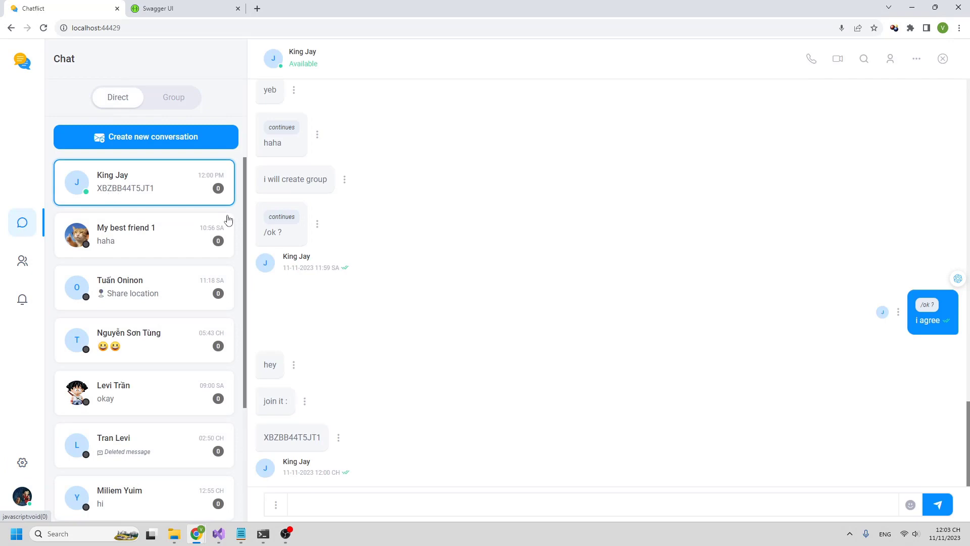
left_click(169, 237)
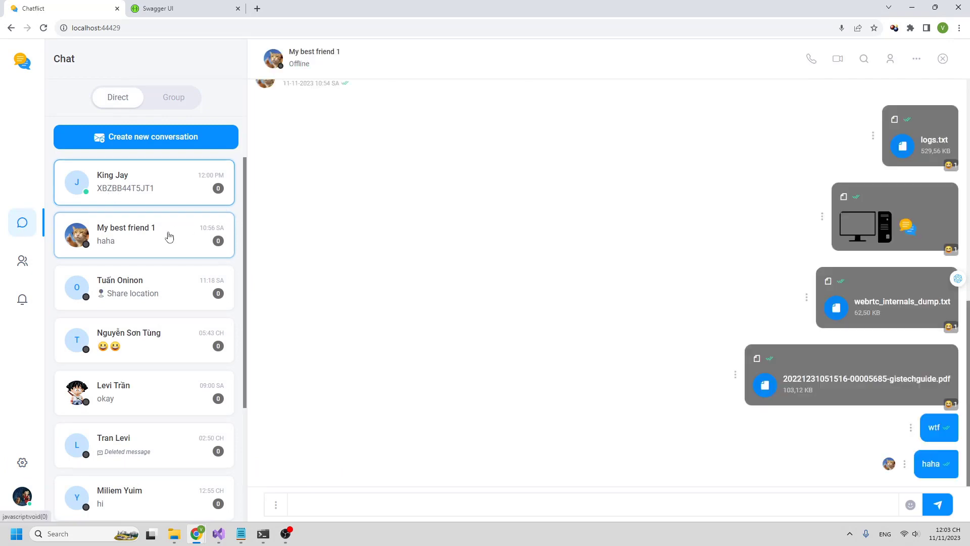
scroll(495, 230, "up", 20)
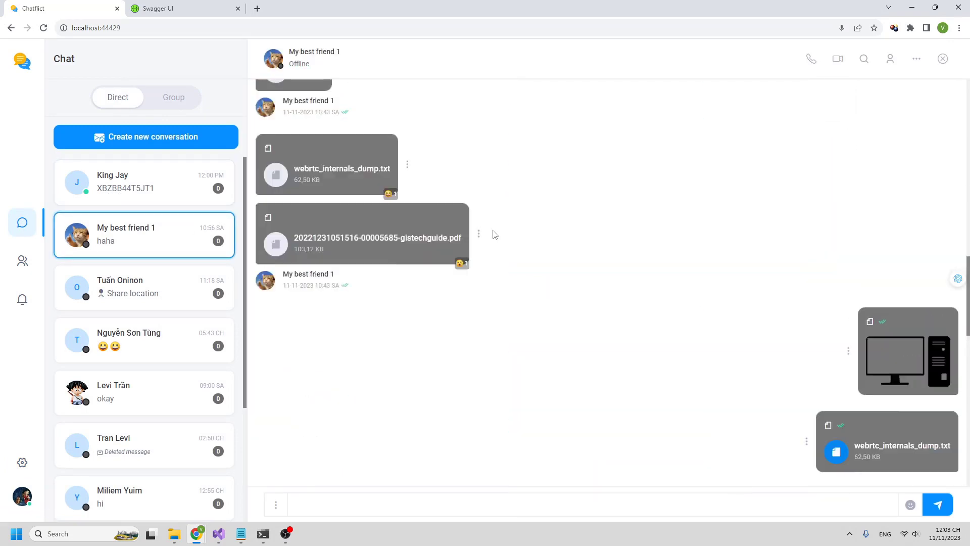
scroll(497, 233, "up", 20)
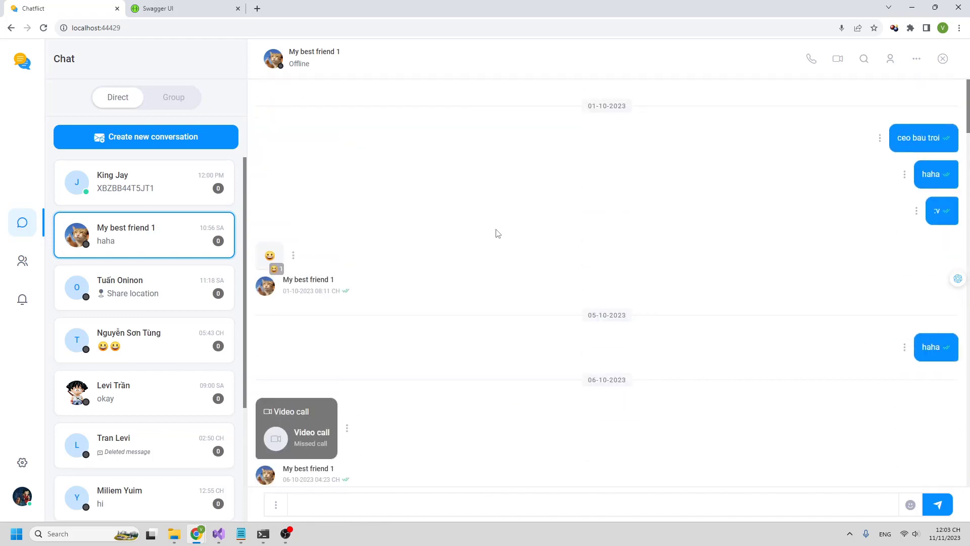
scroll(525, 228, "up", 20)
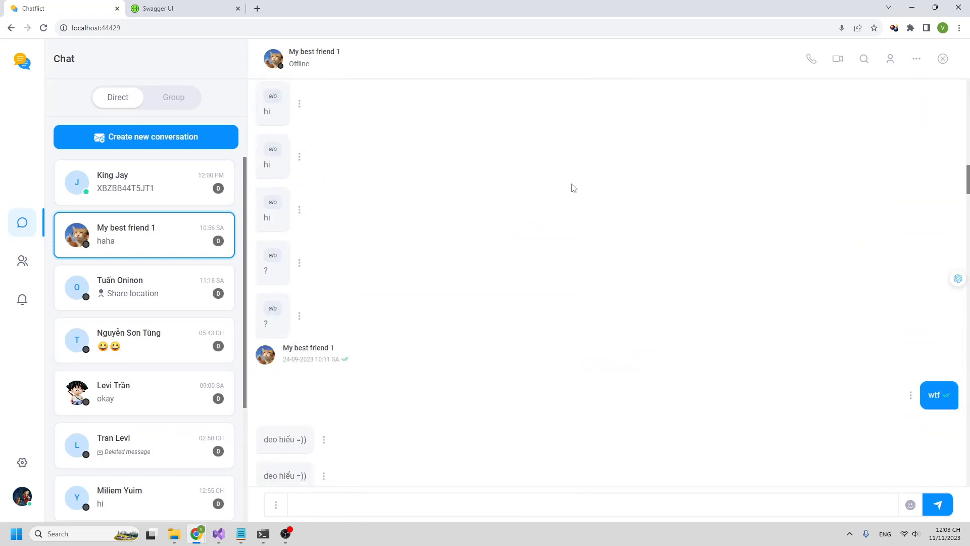
scroll(617, 202, "up", 20)
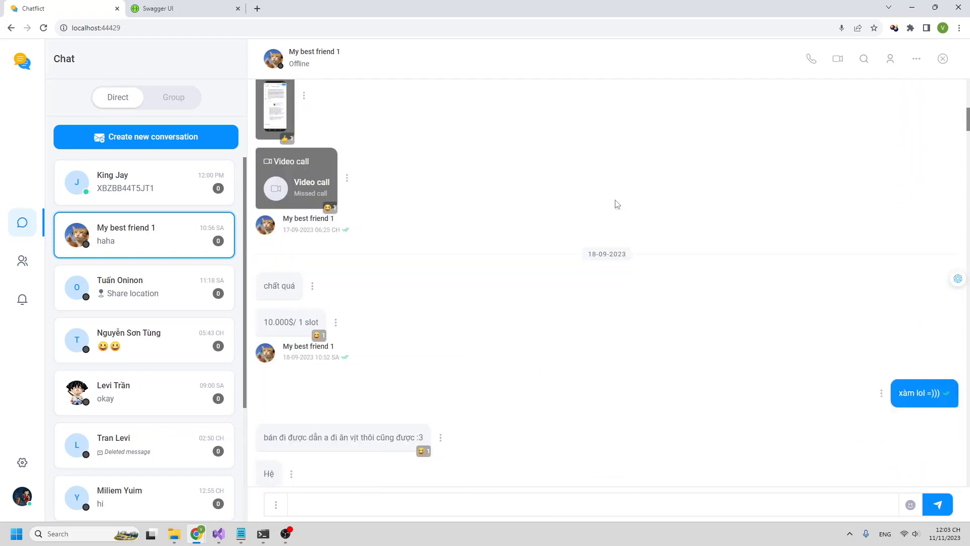
scroll(627, 205, "up", 20)
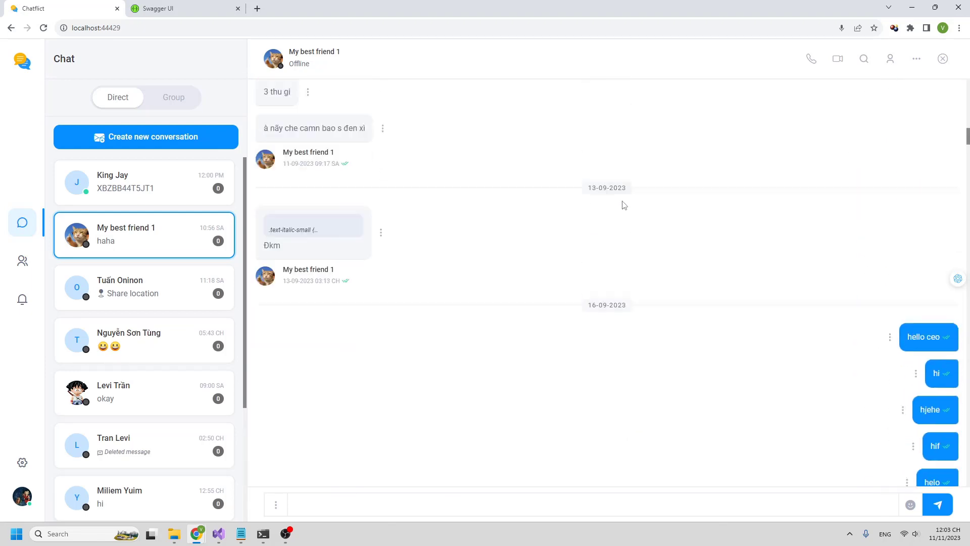
scroll(637, 205, "up", 20)
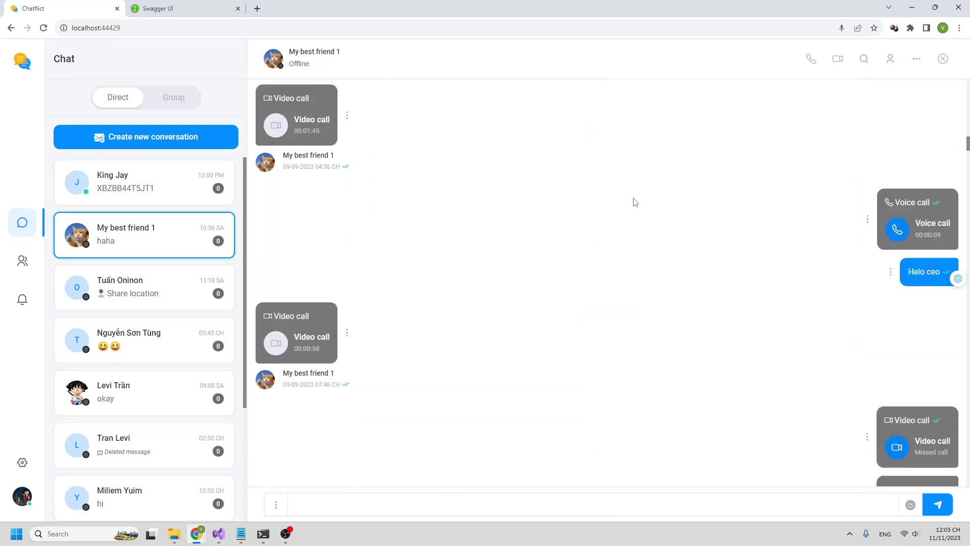
scroll(693, 197, "up", 10)
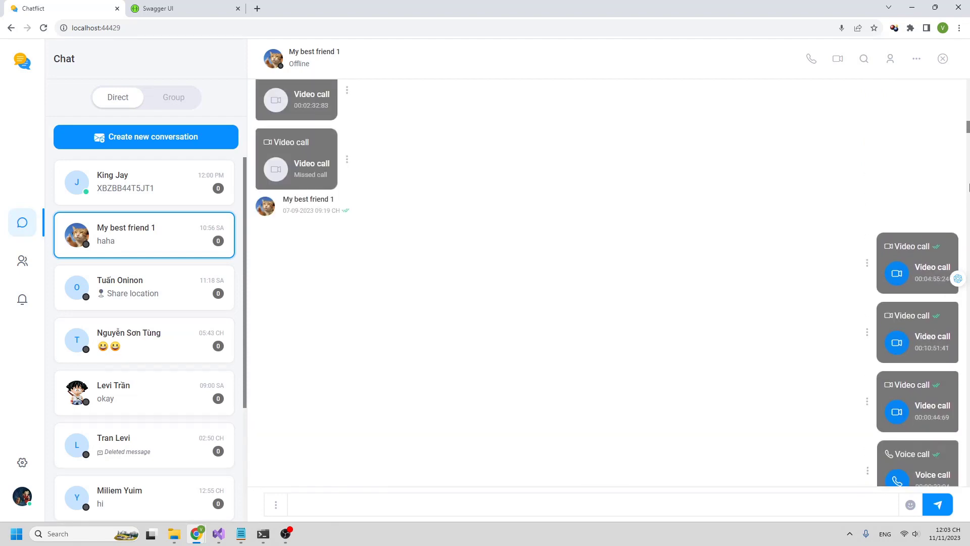
scroll(969, 152, "down", 7)
left_click_drag(969, 161, 969, 48)
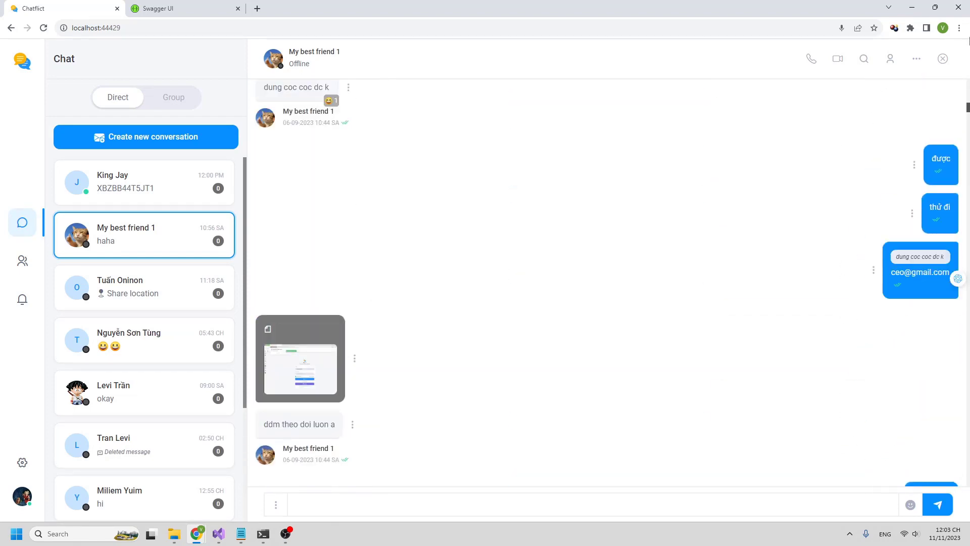
scroll(934, 118, "up", 20)
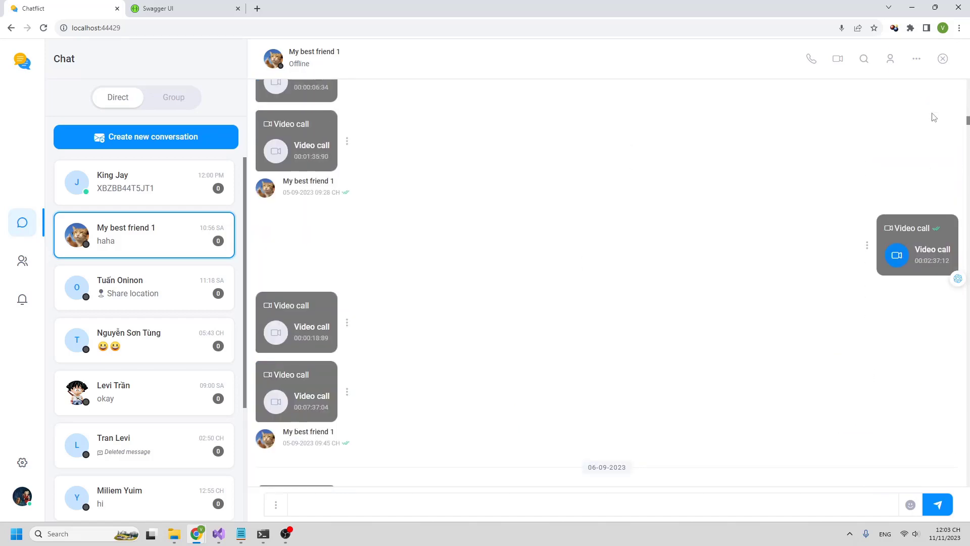
scroll(947, 122, "up", 2)
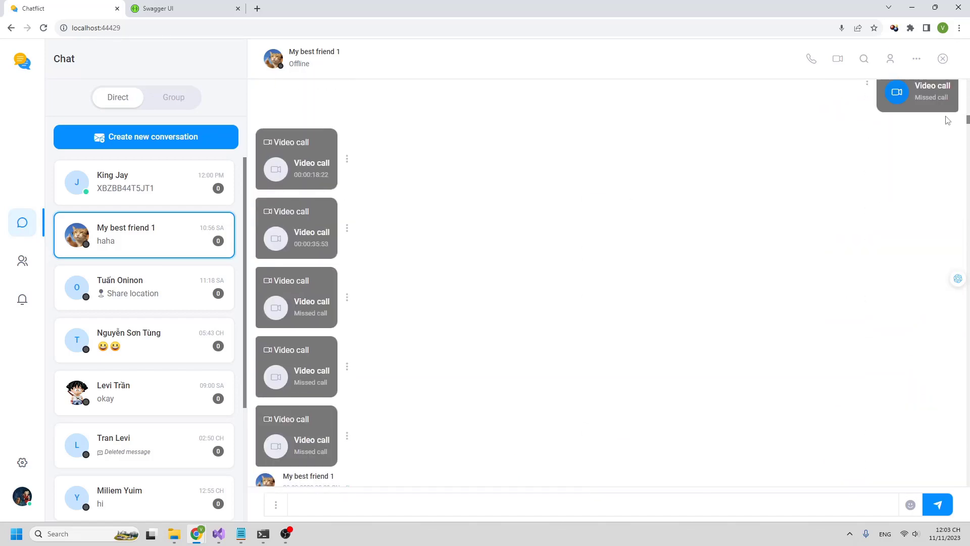
scroll(967, 117, "down", 2)
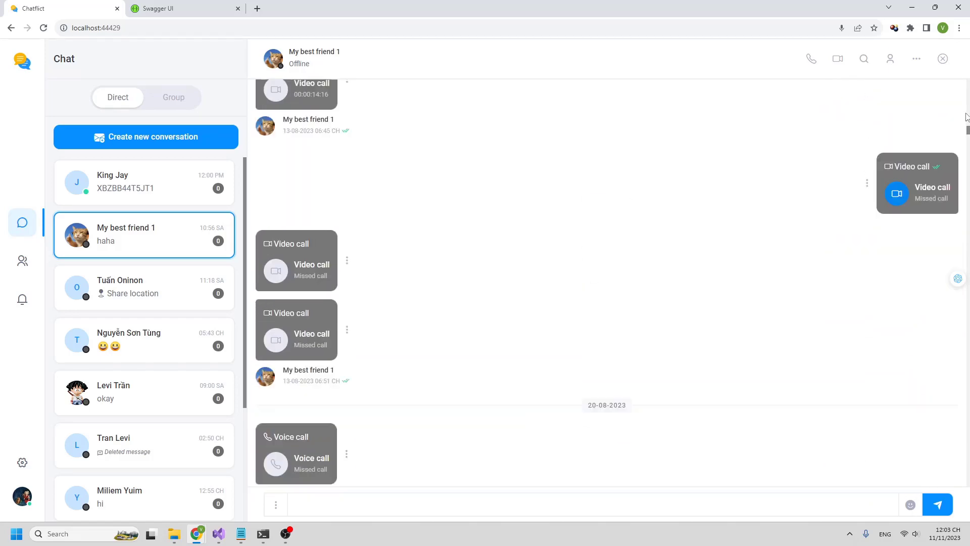
left_click_drag(969, 129, 965, 39)
scroll(854, 115, "up", 12)
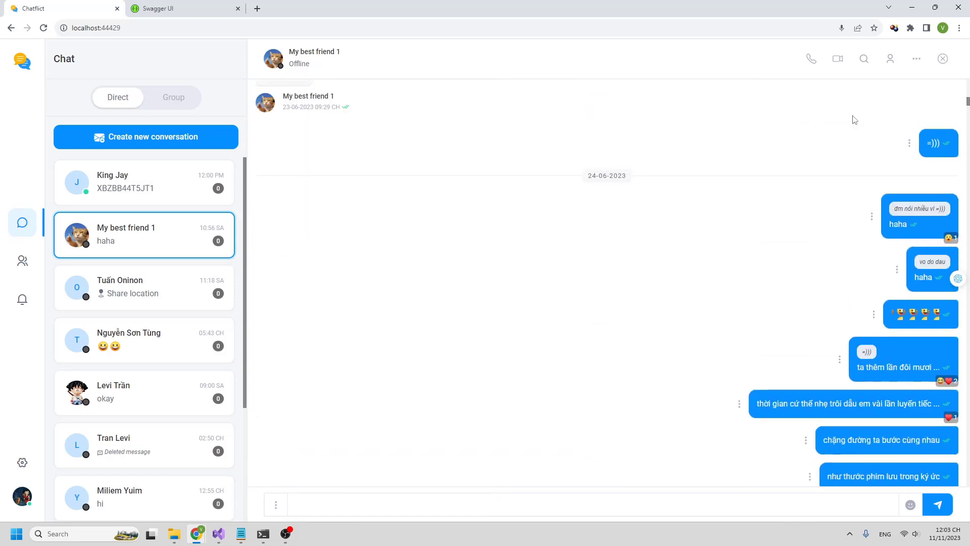
scroll(371, 192, "up", 1)
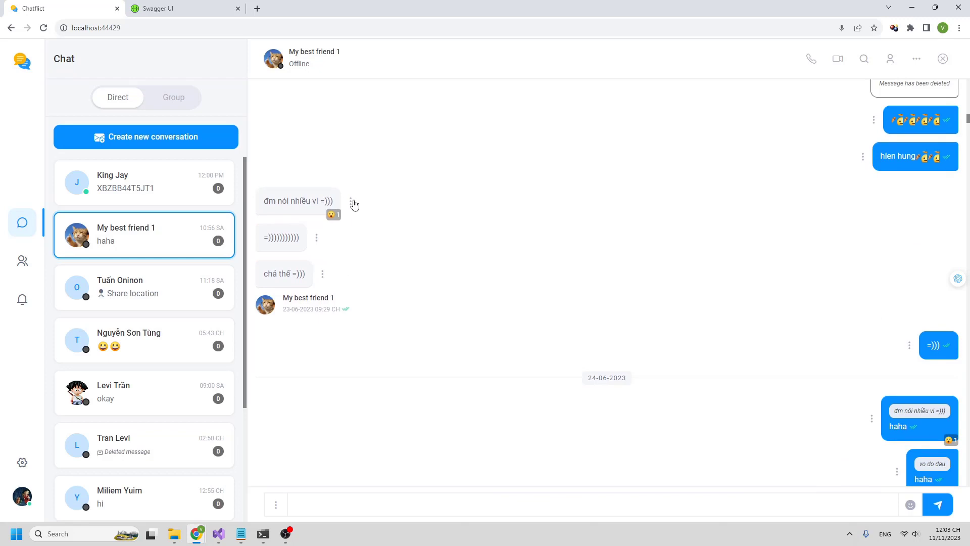
- React to the June 2023 message with a heart
left_click(351, 201)
left_click(336, 222)
left_click(361, 186)
mouse_move(337, 220)
left_click(351, 201)
left_click(333, 224)
left_click(319, 187)
- React to 'hello ceo' with a laughing emoji and close the chat
scroll(546, 223, "up", 20)
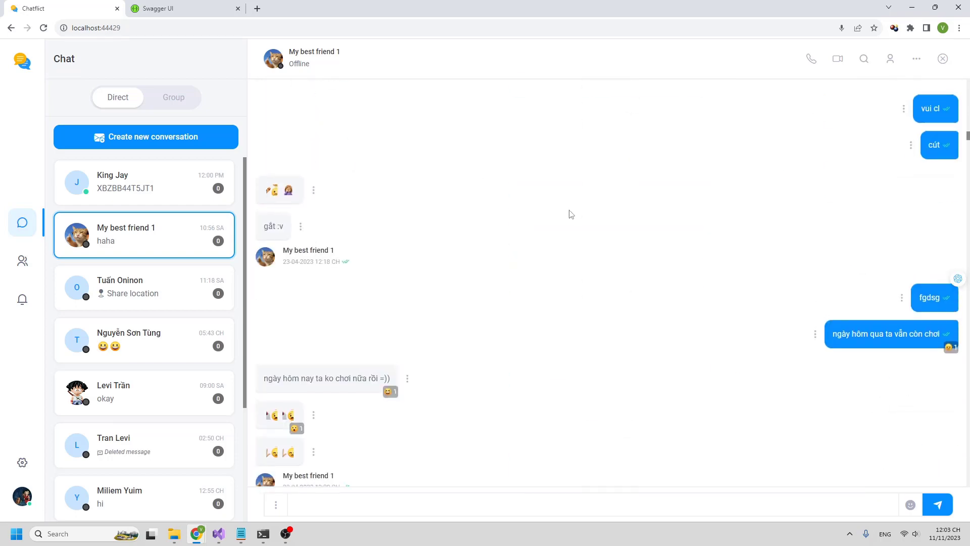
scroll(572, 213, "up", 7)
left_click_drag(968, 121, 969, 71)
scroll(807, 147, "up", 15)
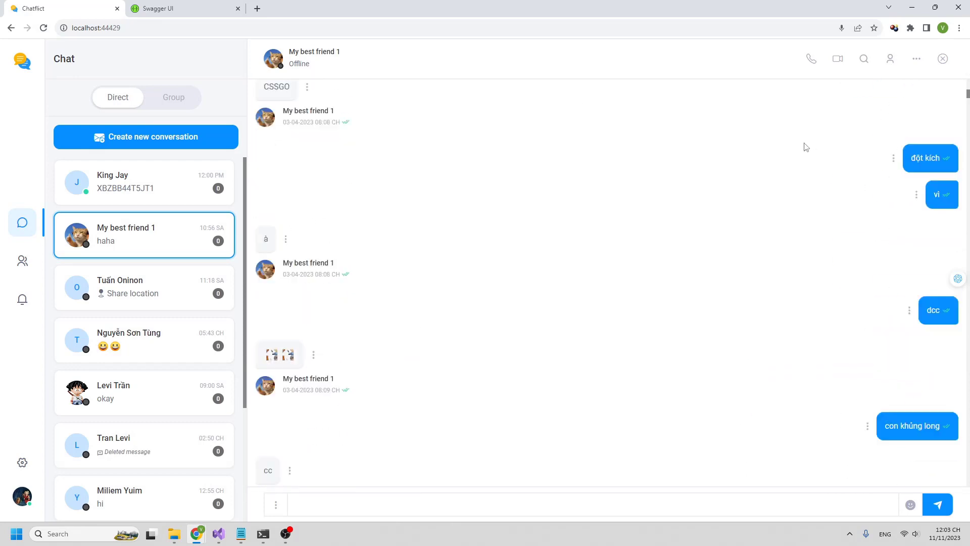
scroll(805, 147, "up", 15)
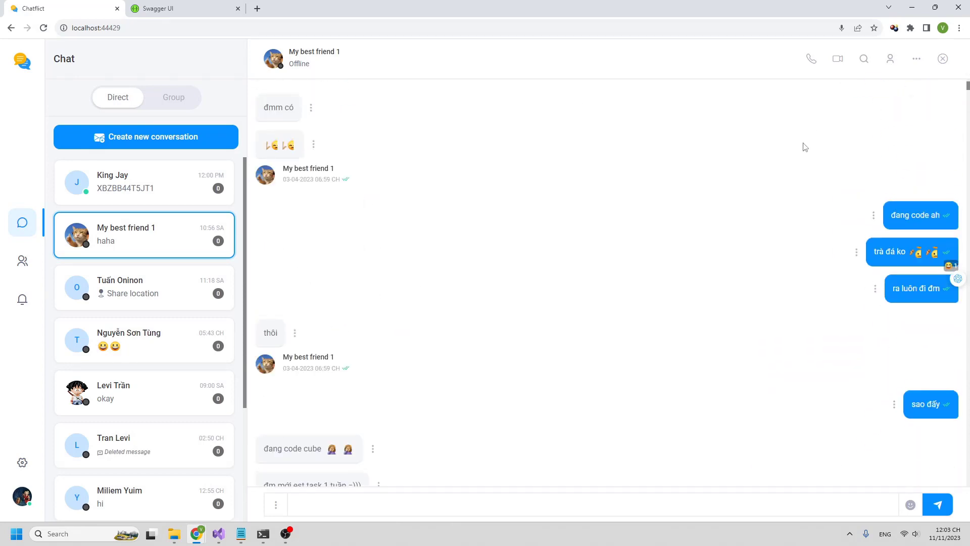
left_click(890, 137)
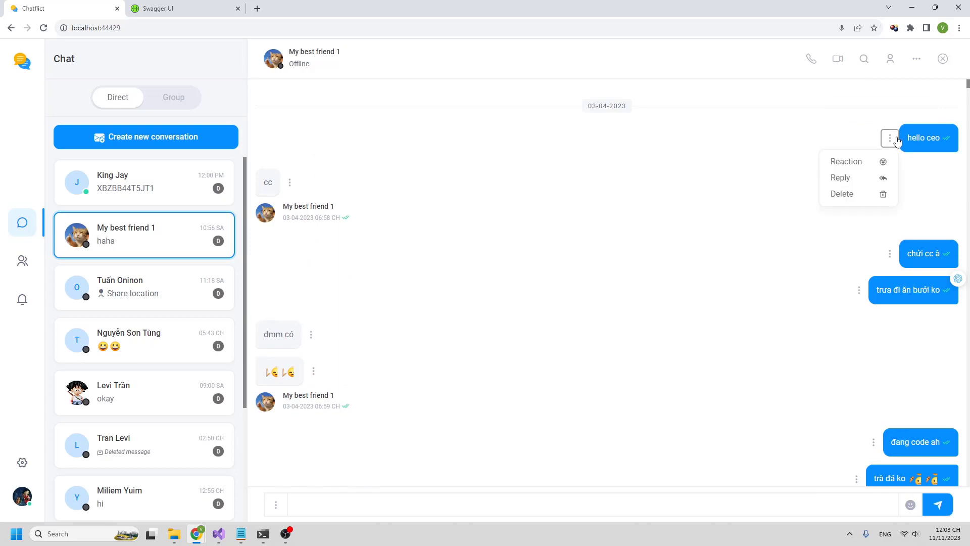
left_click(859, 162)
left_click(905, 124)
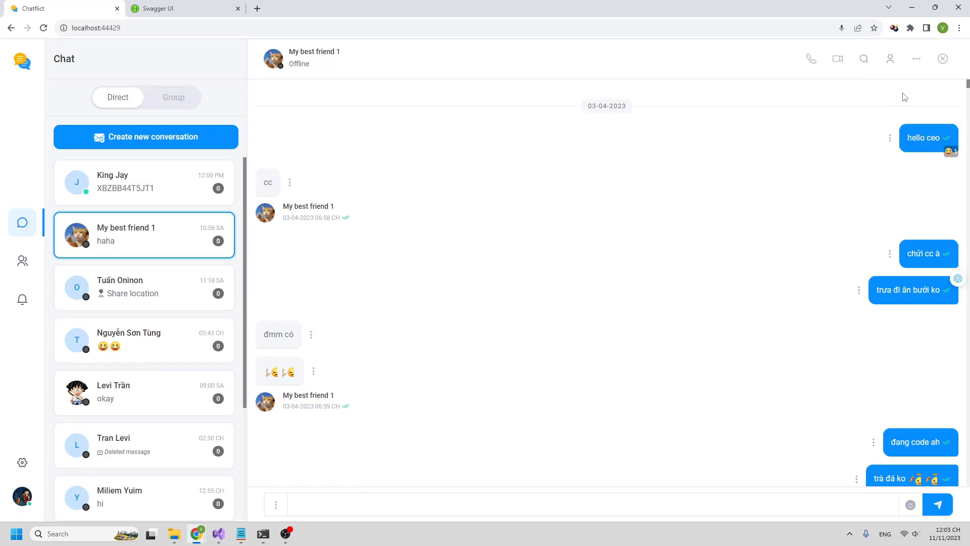
left_click(944, 61)
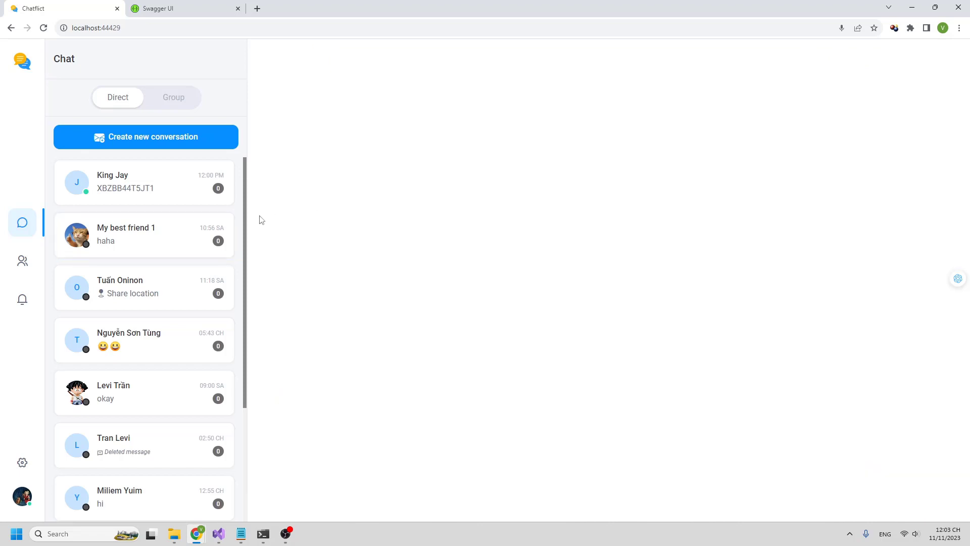
- Reopen the My best friend 1 chat and search it for 'haha'
left_click(191, 236)
left_click(865, 60)
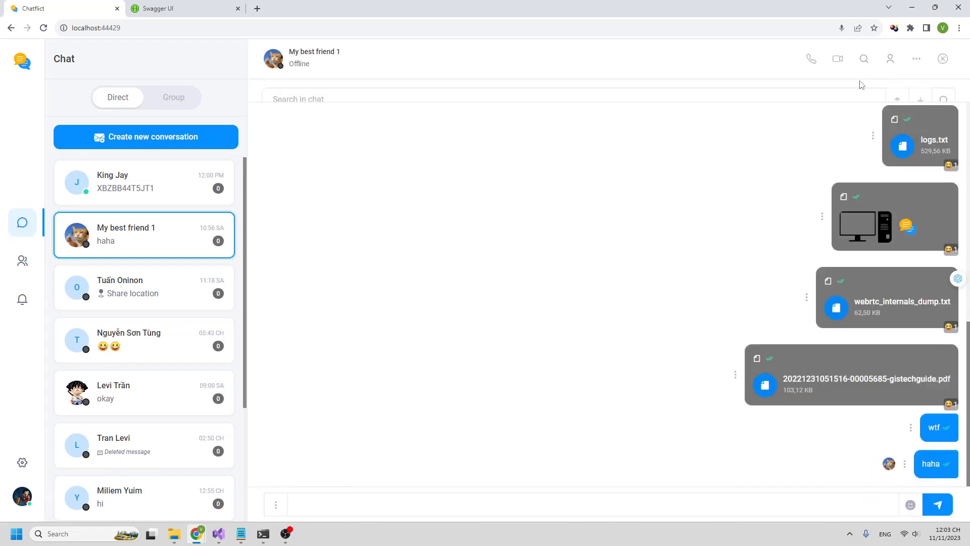
key("Return")
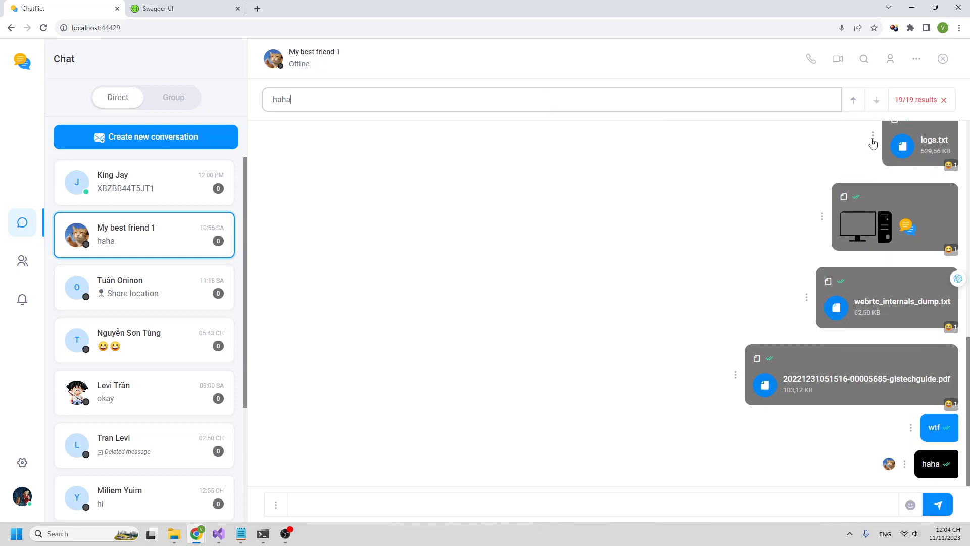
- Step through the 19 'haha' matches back to the first one, then clear the search
left_click(854, 103)
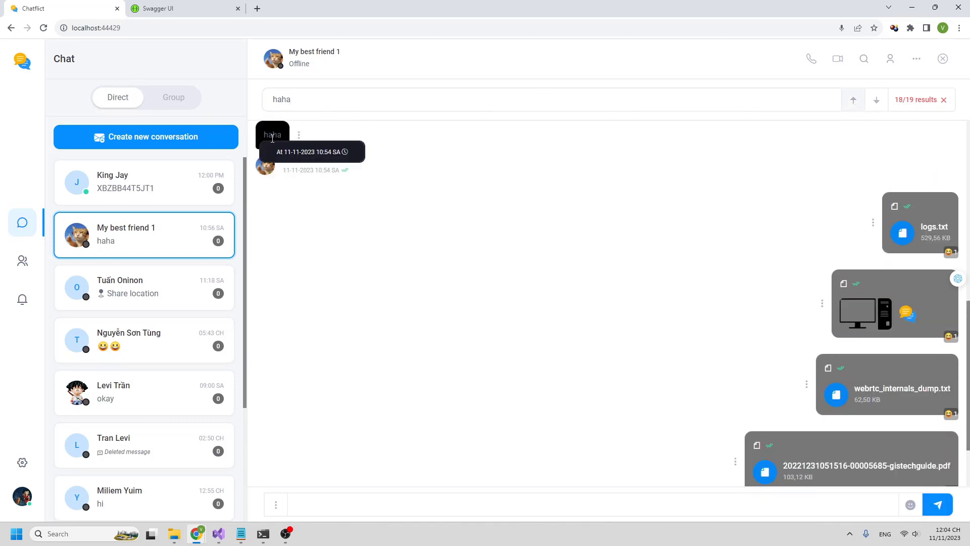
left_click(846, 105)
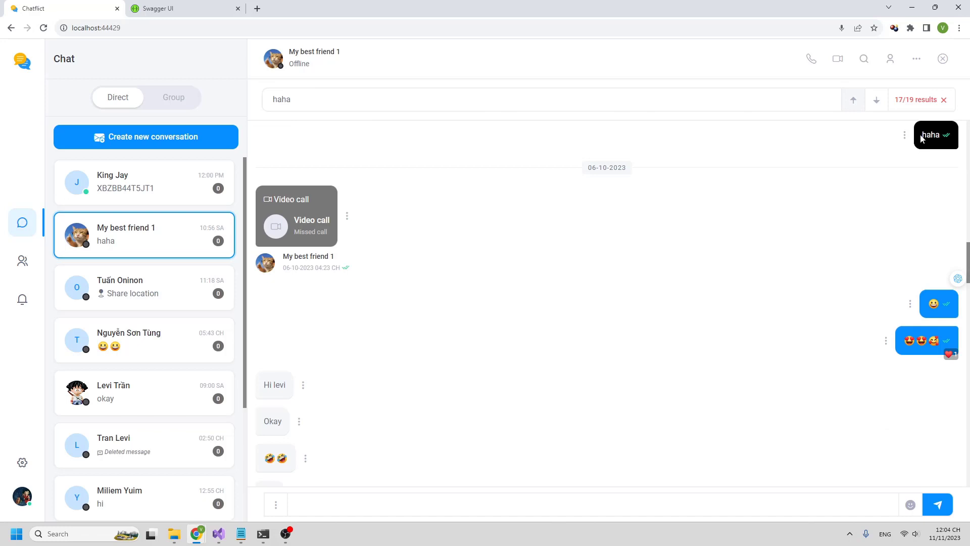
left_click(854, 102)
left_click(854, 104)
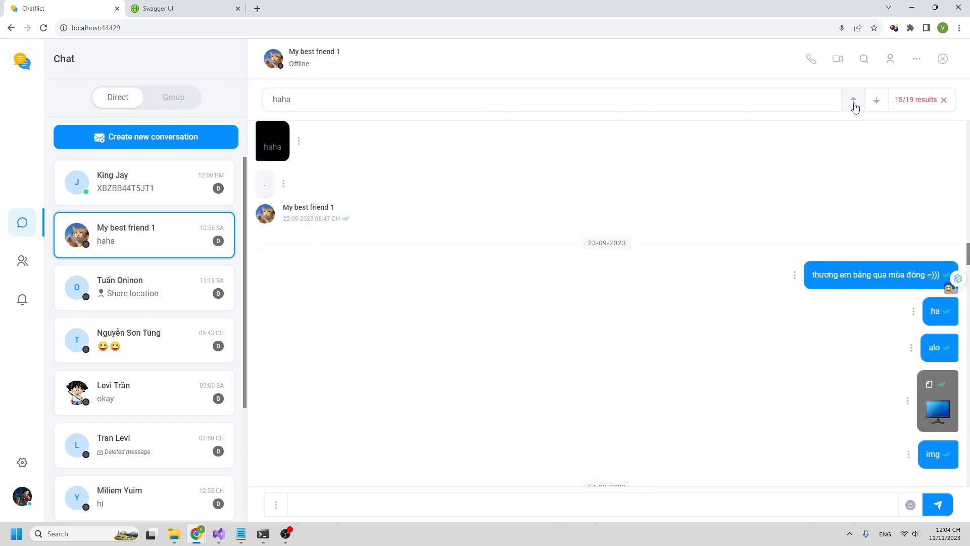
left_click(854, 103)
left_click(854, 104)
left_click(854, 104)
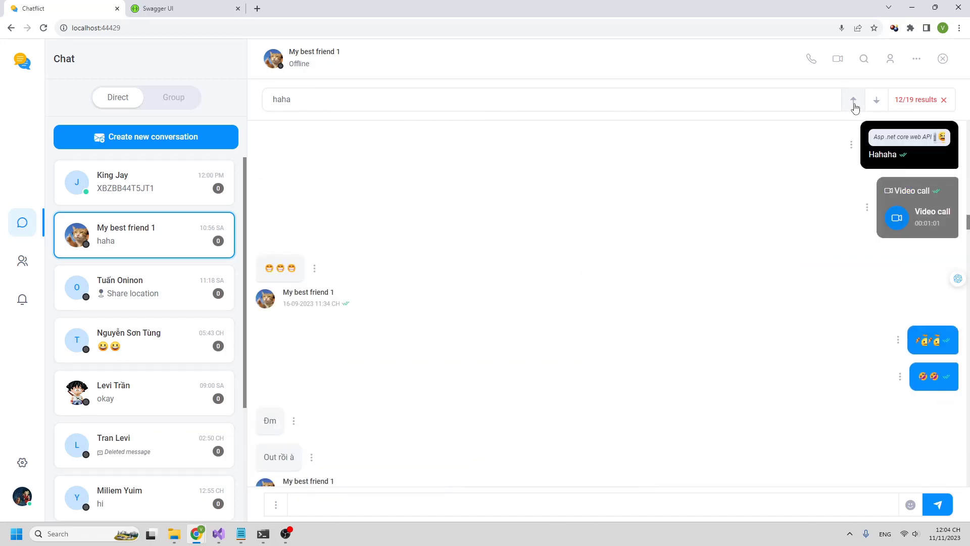
left_click(854, 103)
left_click(855, 103)
left_click(855, 104)
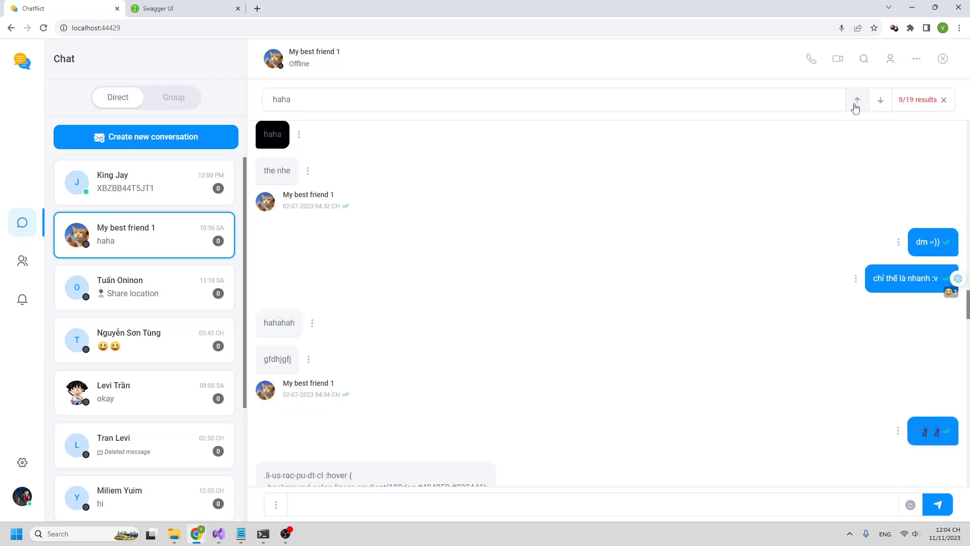
left_click(854, 104)
left_click(854, 103)
left_click(856, 104)
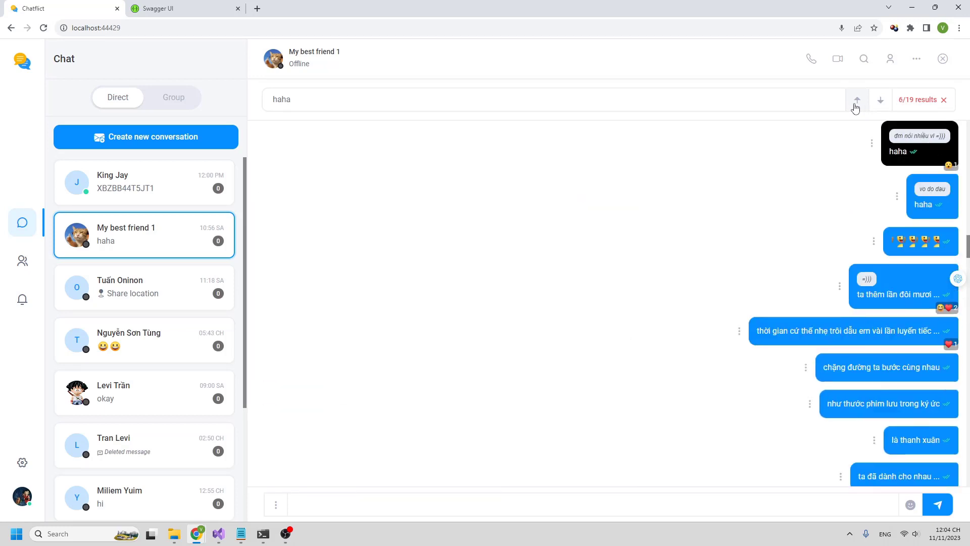
left_click(855, 103)
left_click(855, 104)
left_click(884, 110)
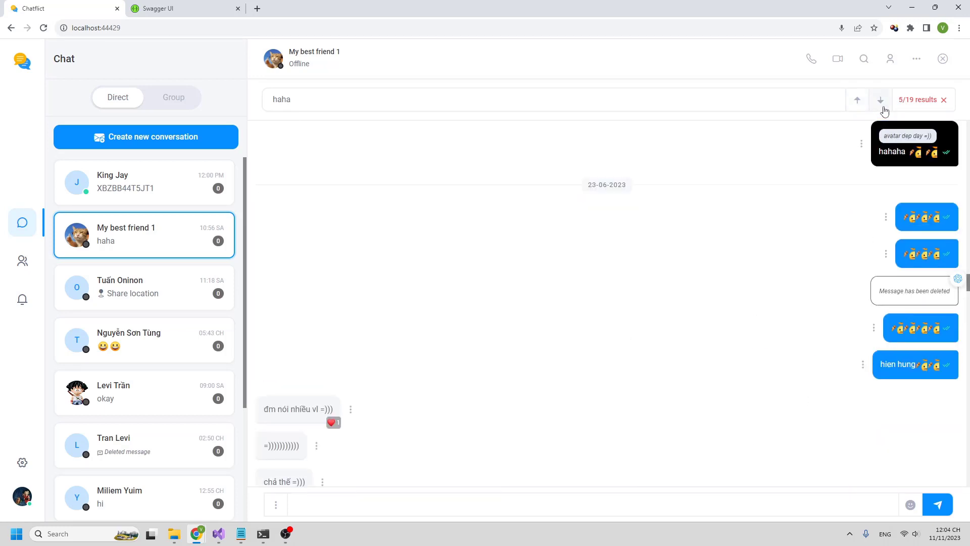
left_click(856, 104)
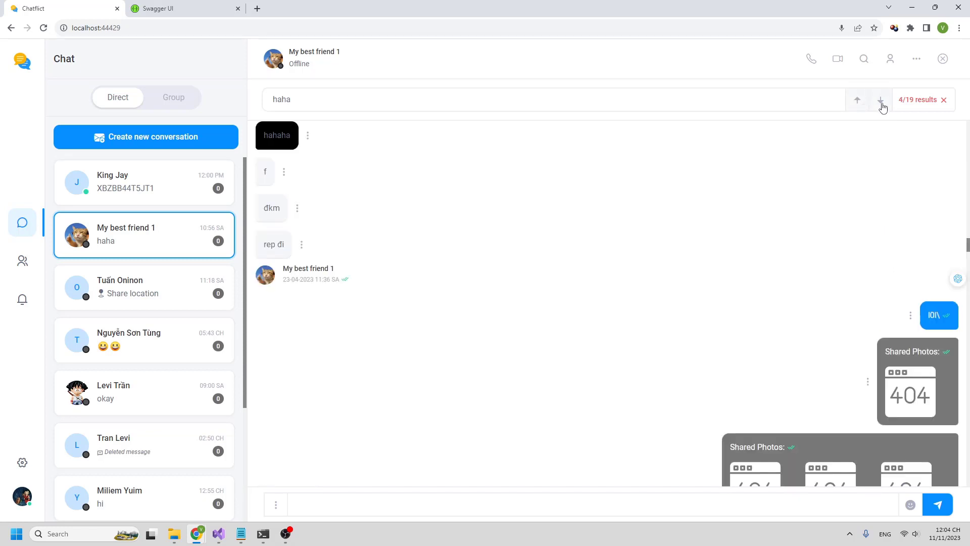
left_click(881, 104)
left_click(857, 101)
left_click(881, 102)
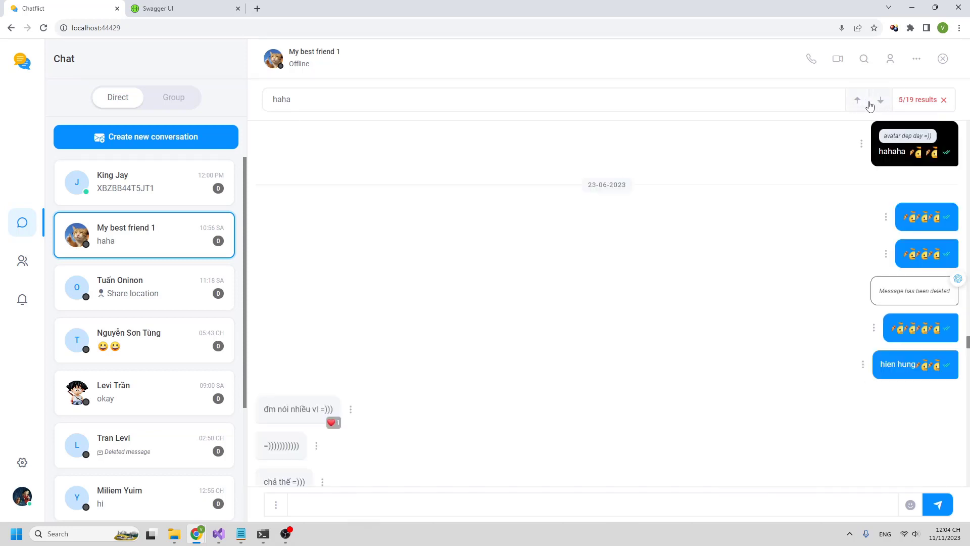
left_click(881, 104)
left_click(860, 105)
left_click(859, 105)
left_click(858, 105)
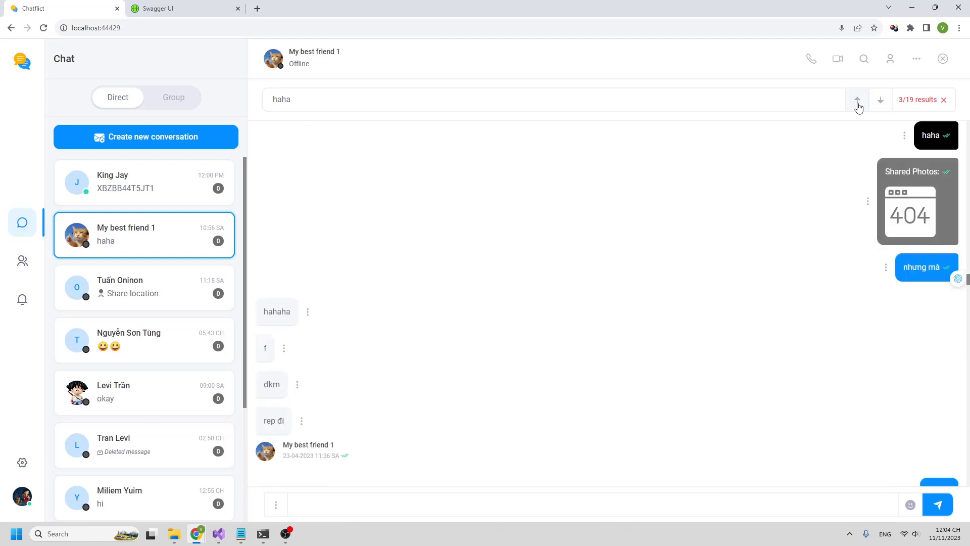
left_click(860, 102)
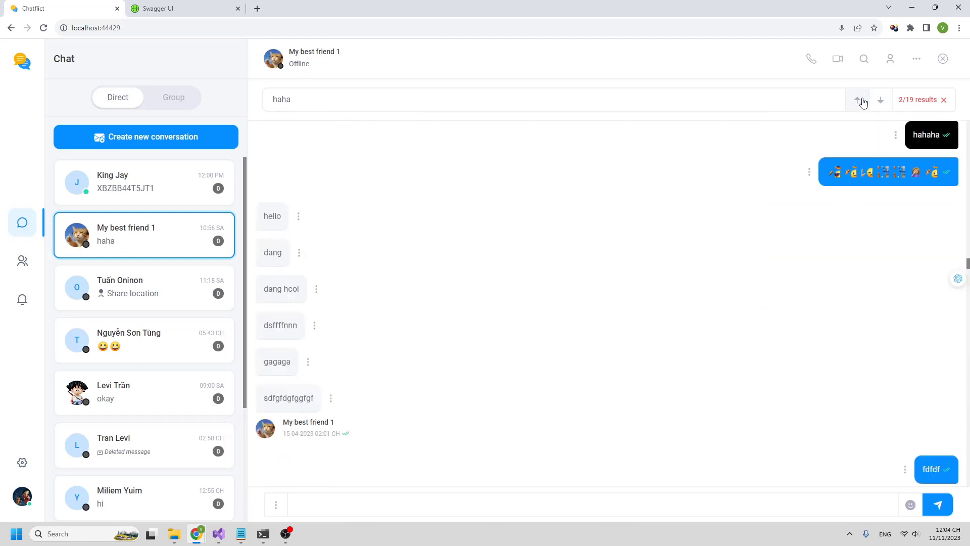
left_click(857, 102)
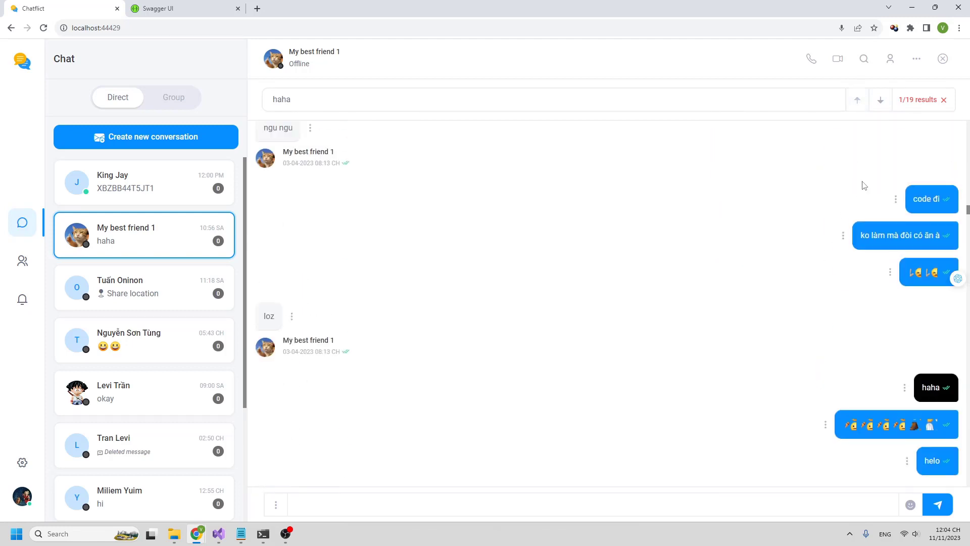
scroll(932, 388, "up", 17)
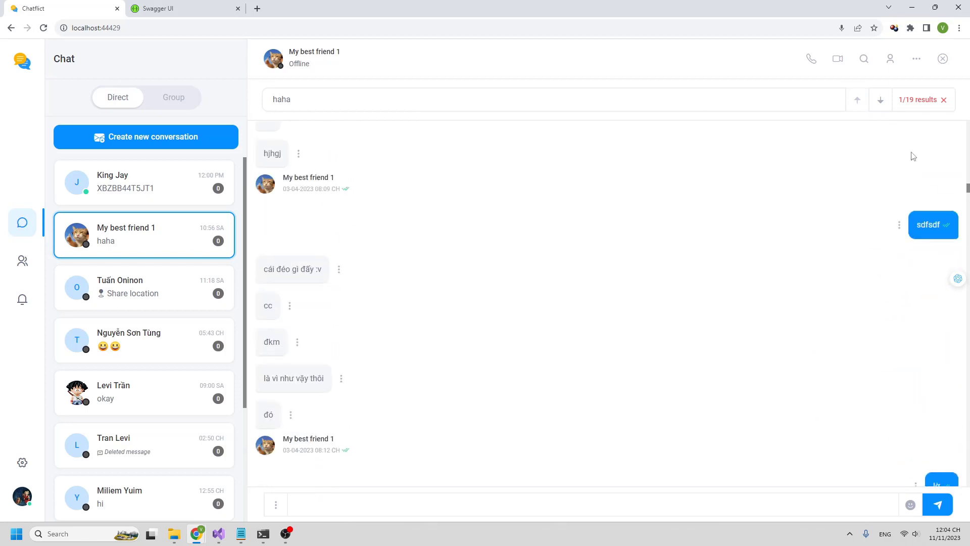
left_click(923, 101)
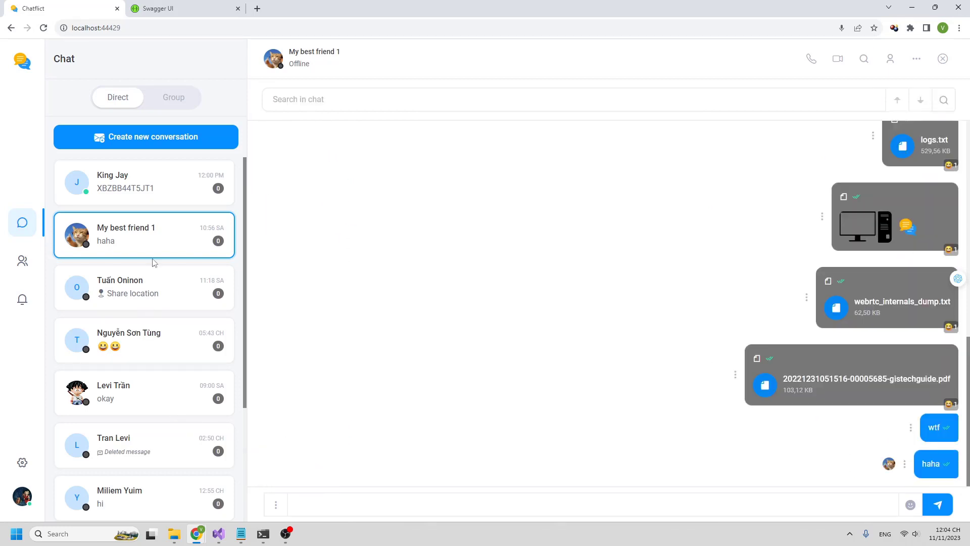
- Start a voice call with the top direct contact in a full-screen call window
left_click(184, 197)
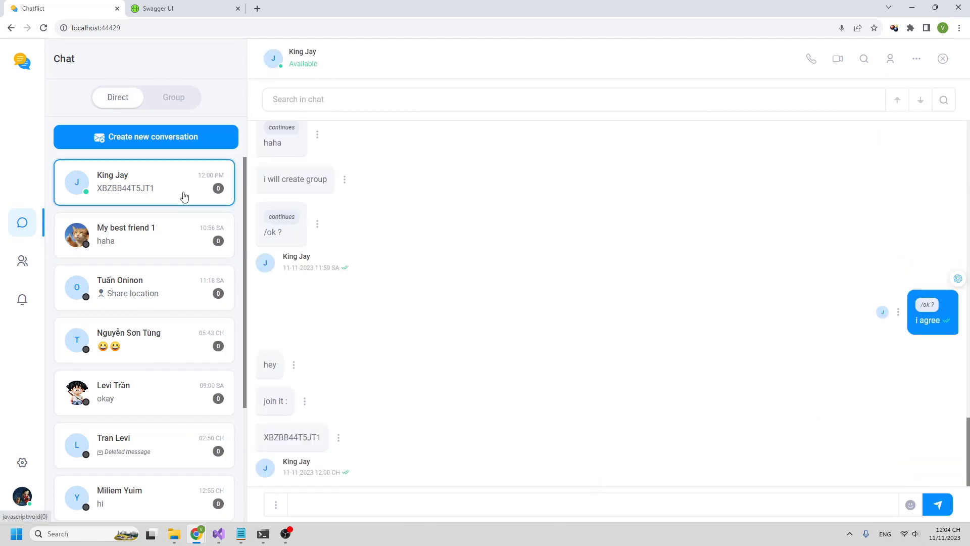
left_click(812, 61)
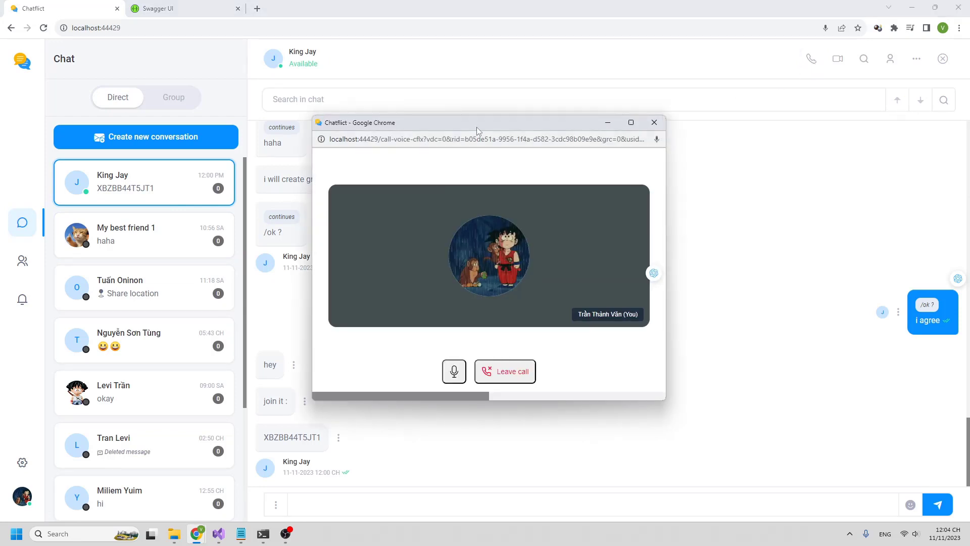
left_click_drag(477, 127, 417, 127)
left_click(568, 129)
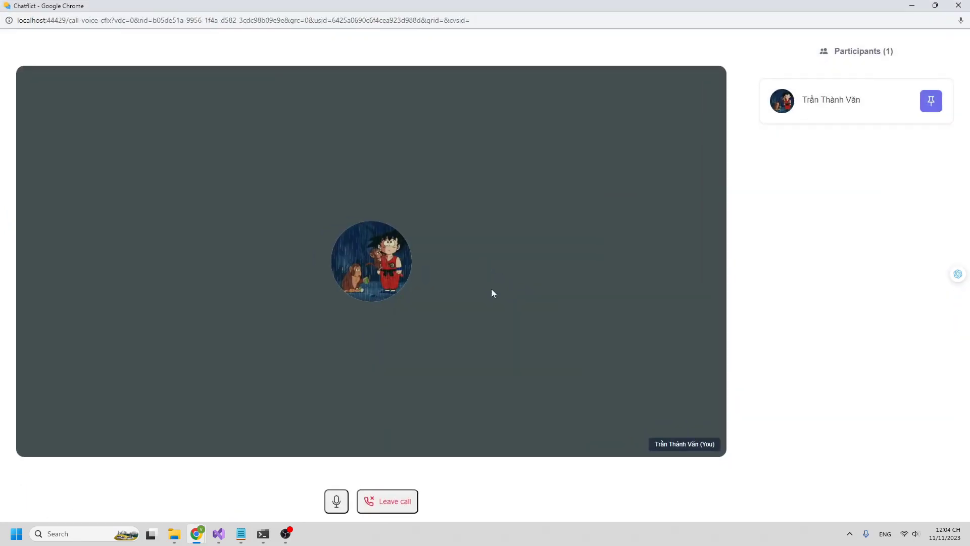
- Accept the incoming voice call as the other user and allow microphone access
mouse_move(233, 537)
mouse_move(197, 534)
left_click(202, 494)
left_click(740, 250)
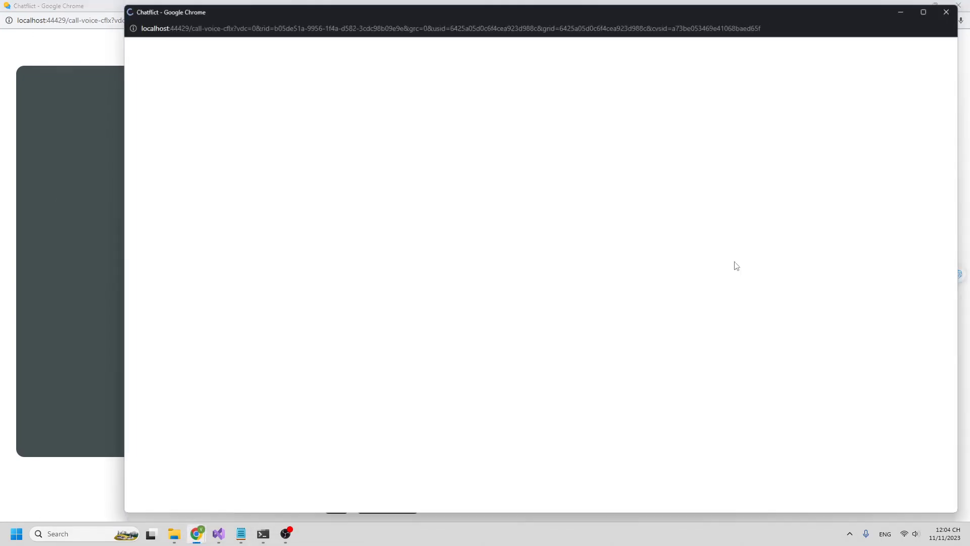
left_click(218, 83)
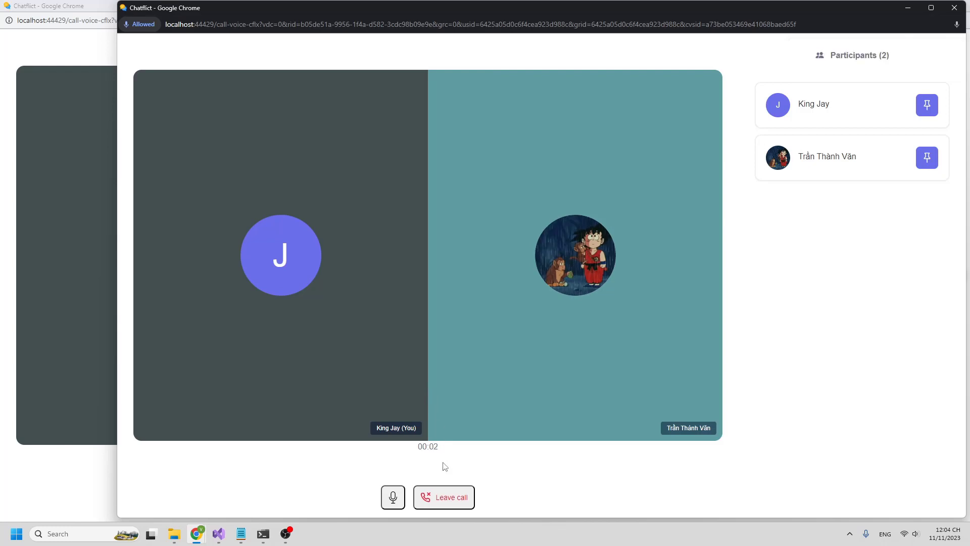
- Mute the microphone in both users' call windows
left_click_drag(492, 13, 717, 17)
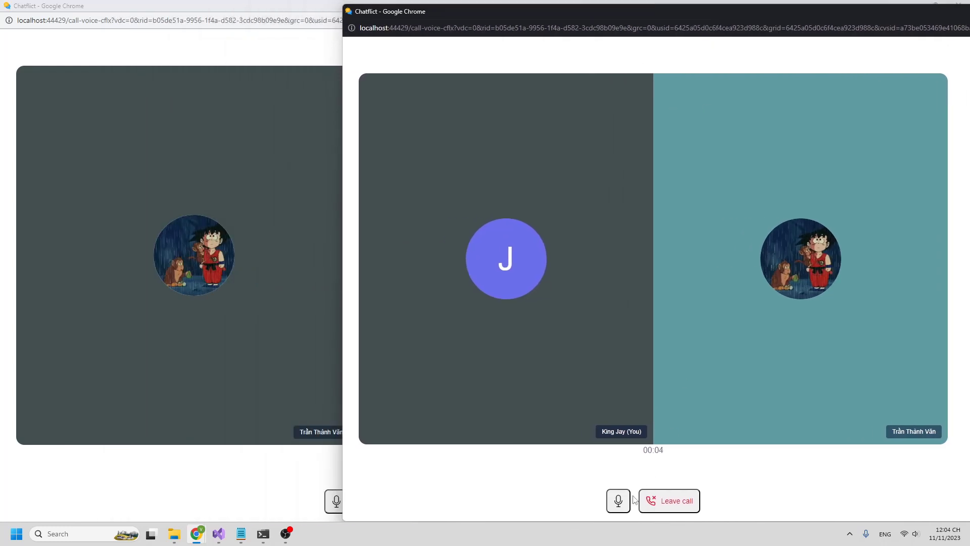
left_click(618, 501)
left_click_drag(584, 14, 783, 54)
left_click(822, 51)
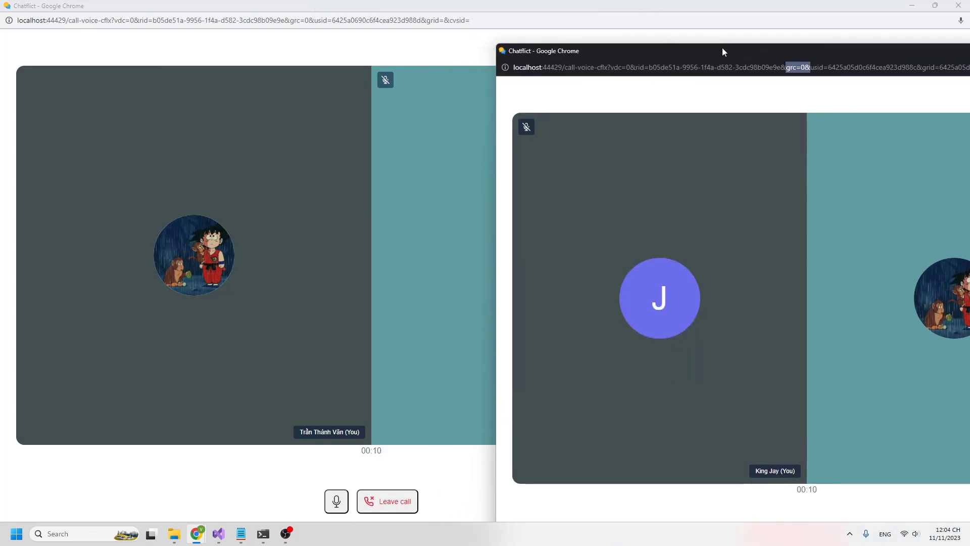
left_click_drag(723, 50, 745, 58)
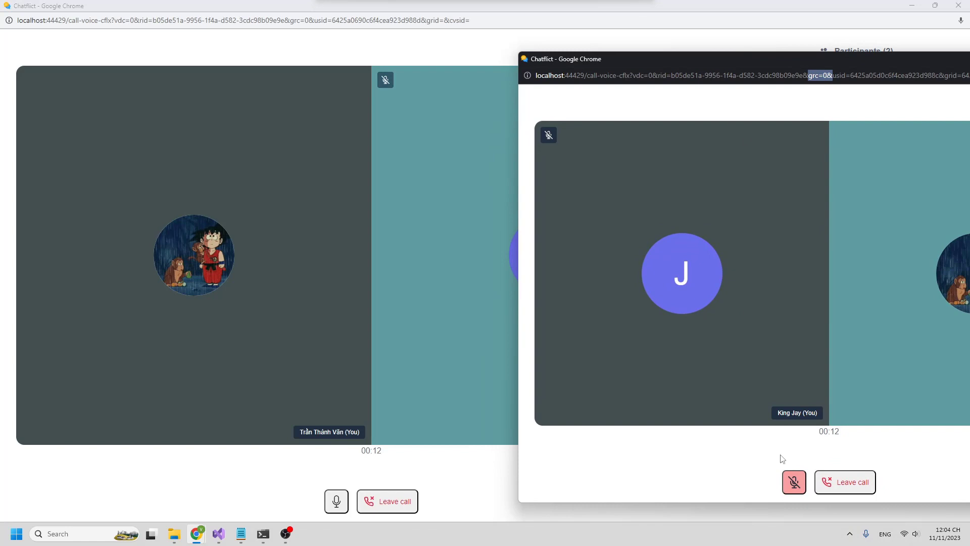
left_click(794, 482)
left_click(336, 501)
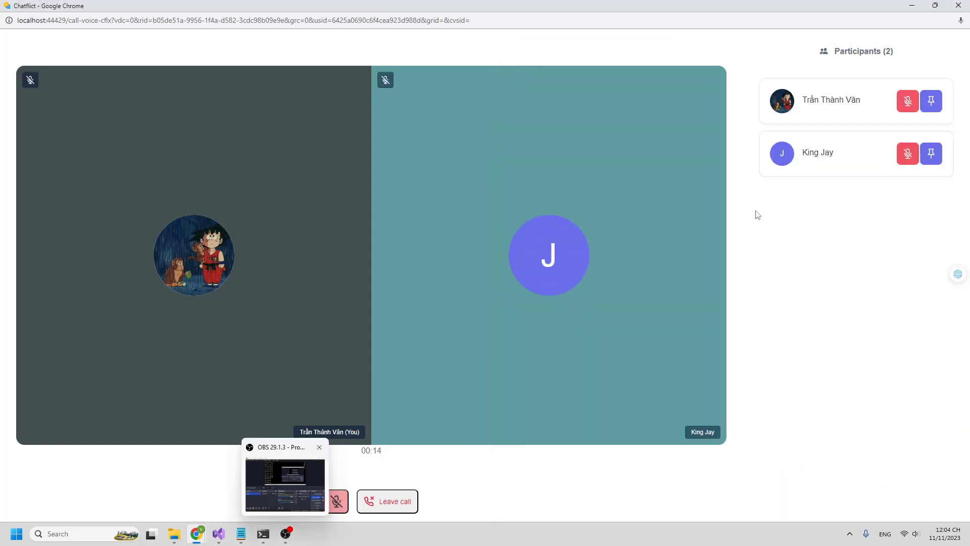
left_click(929, 154)
left_click(929, 154)
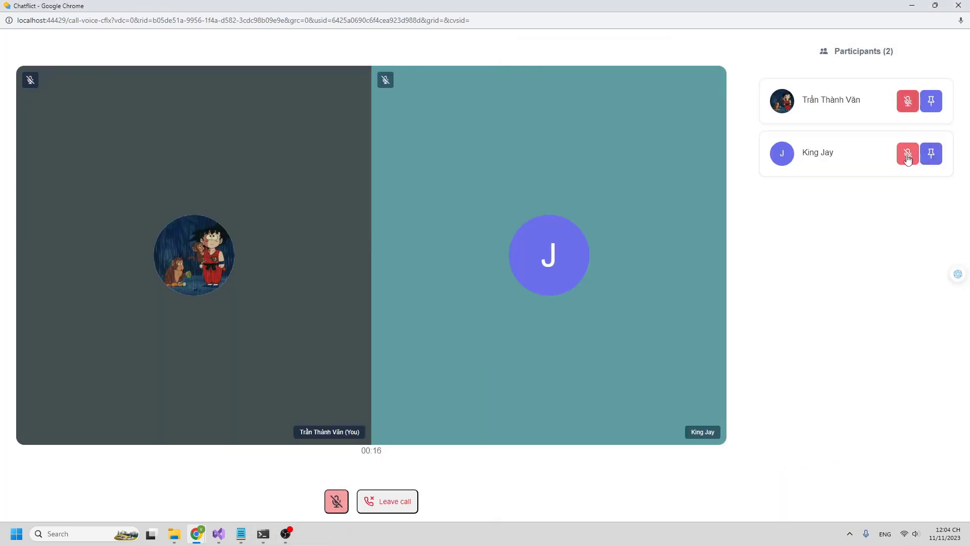
- Leave the voice call and dismiss the call-ended notice
left_click(375, 501)
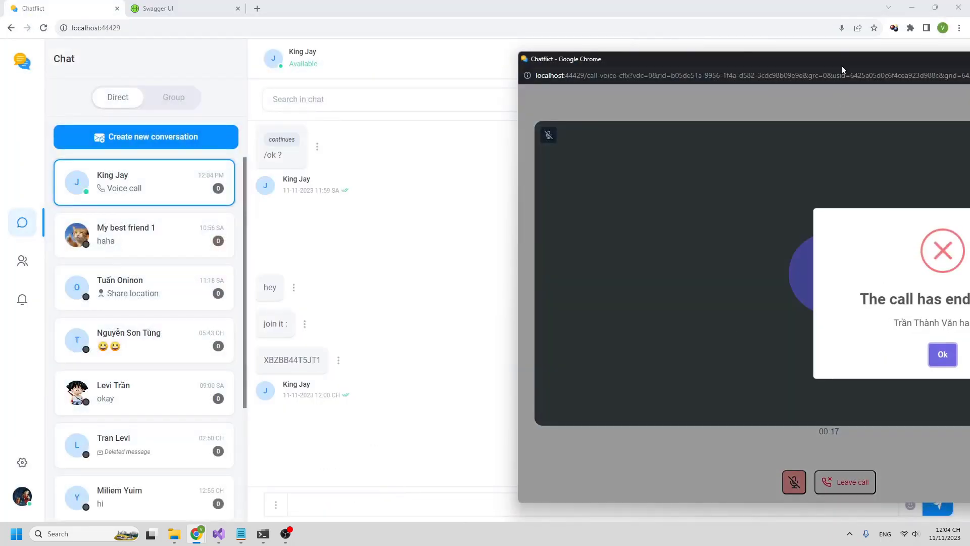
left_click_drag(841, 65, 495, 75)
left_click(592, 368)
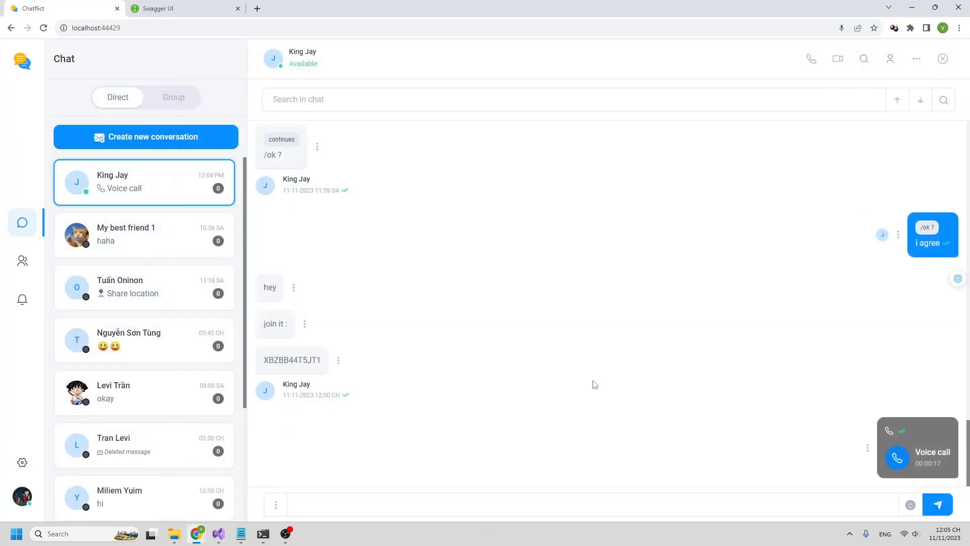
- Start a full-screen video call with camera off and microphone muted
left_click(836, 70)
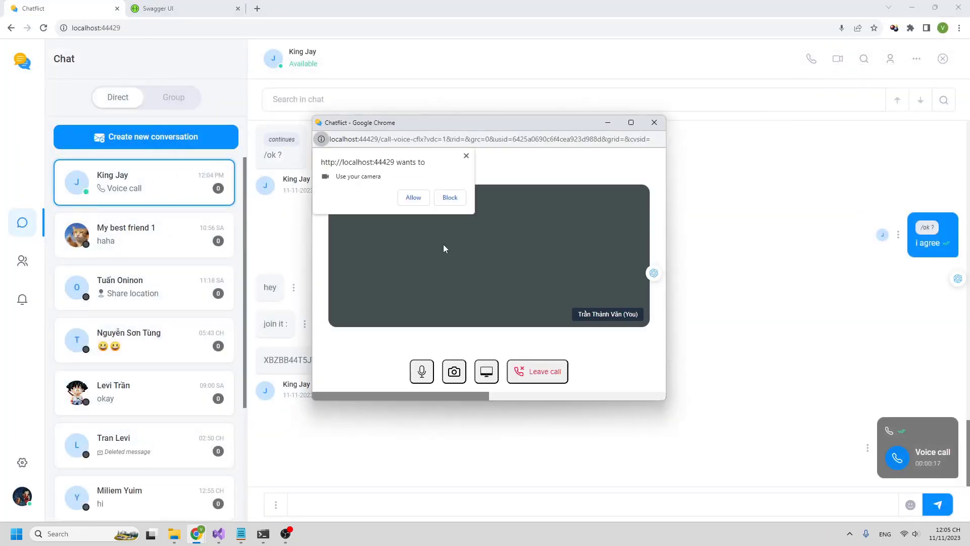
left_click(417, 198)
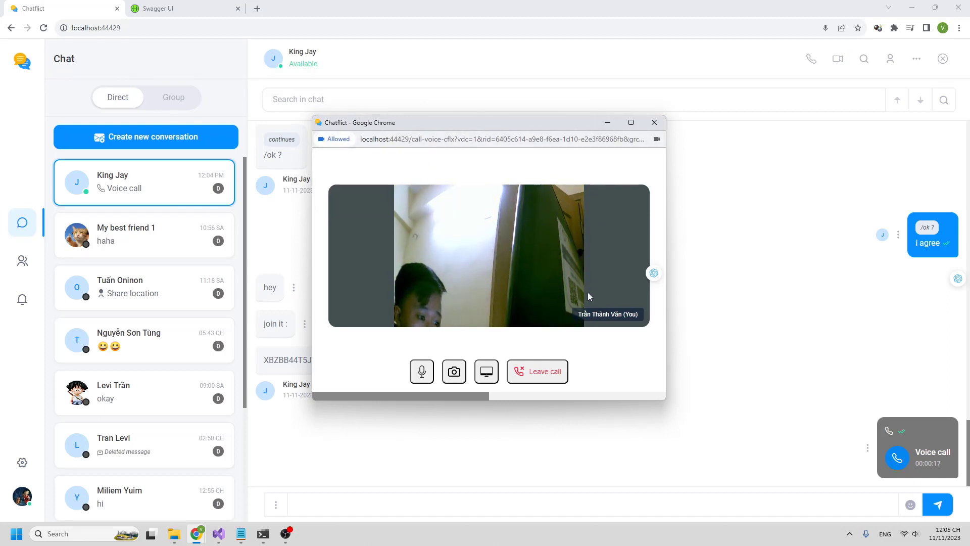
left_click(448, 374)
left_click(422, 373)
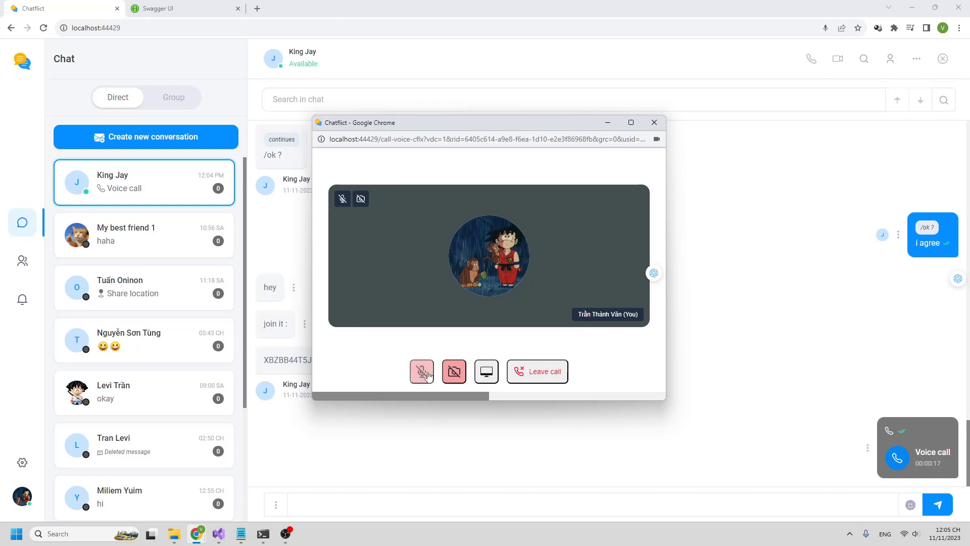
left_click_drag(560, 128, 557, 106)
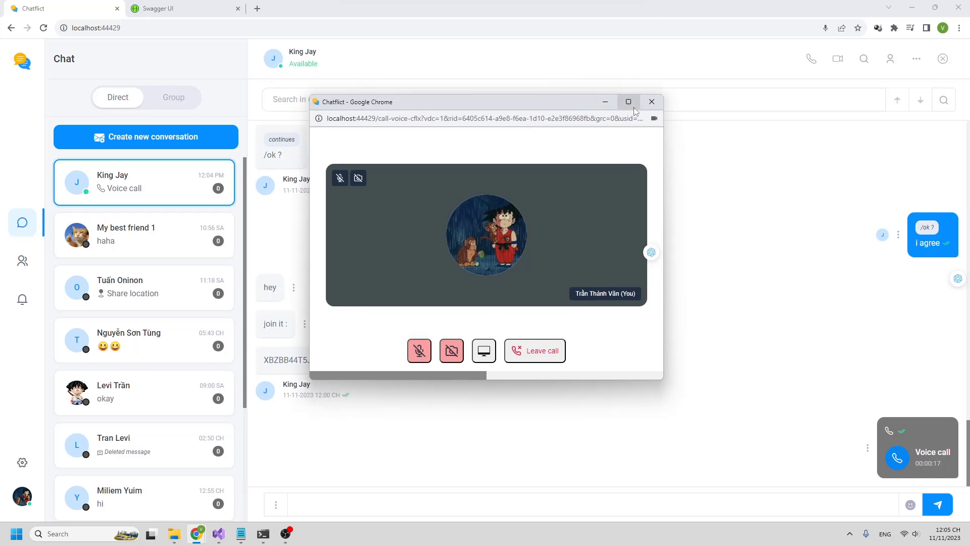
left_click(628, 102)
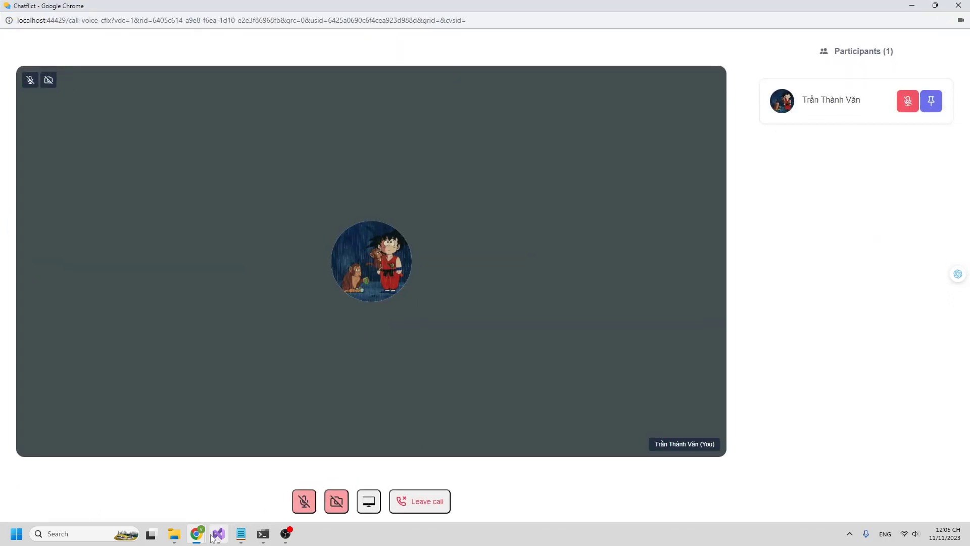
- Accept the video call as the other user, with camera off and microphone muted
mouse_move(197, 538)
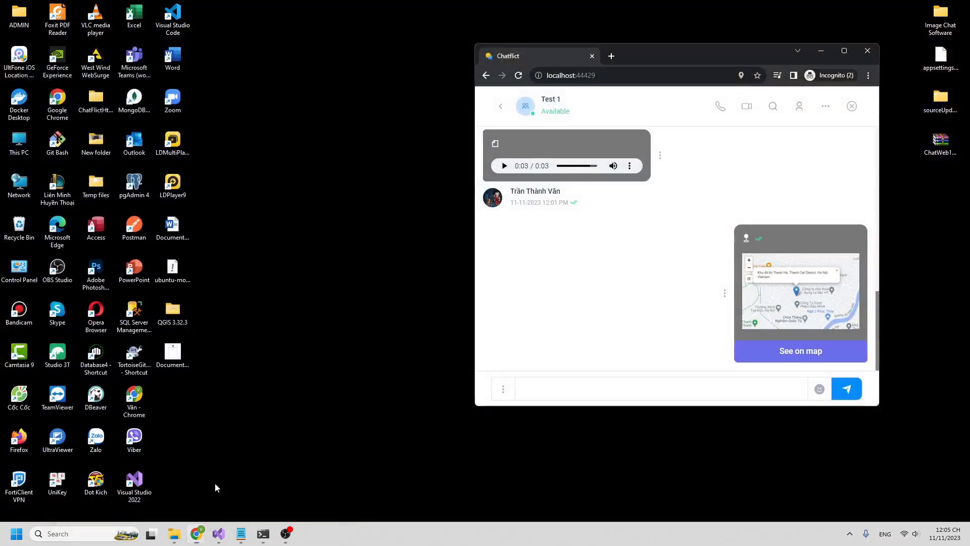
left_click(214, 483)
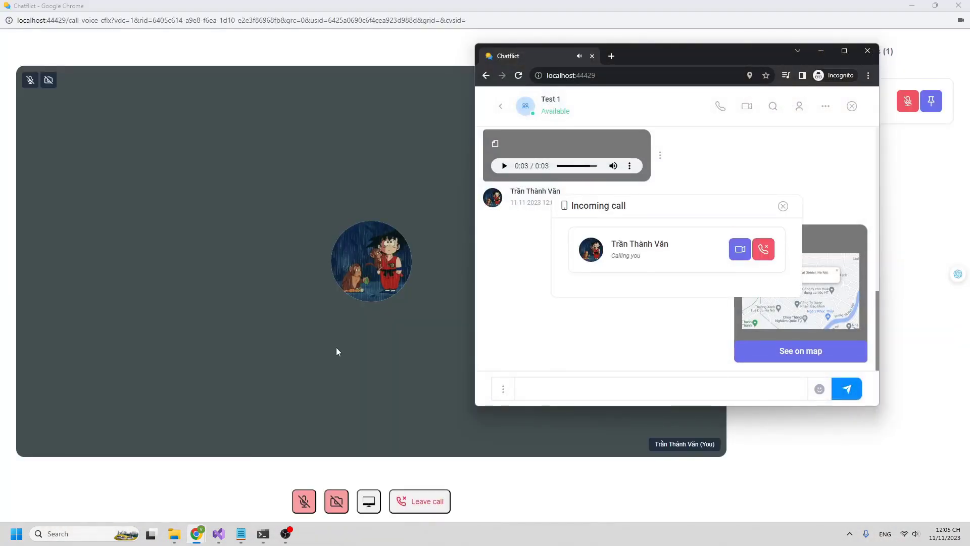
left_click(739, 248)
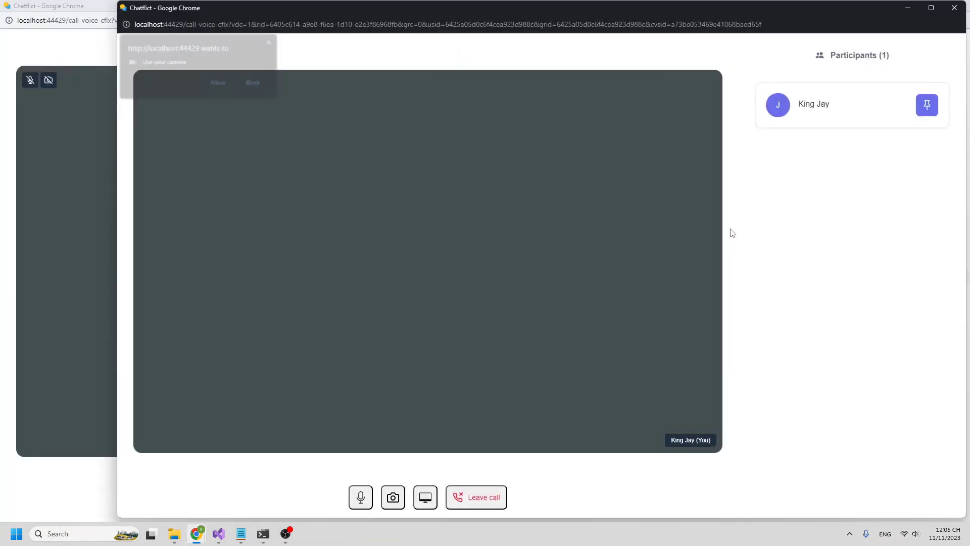
left_click(224, 85)
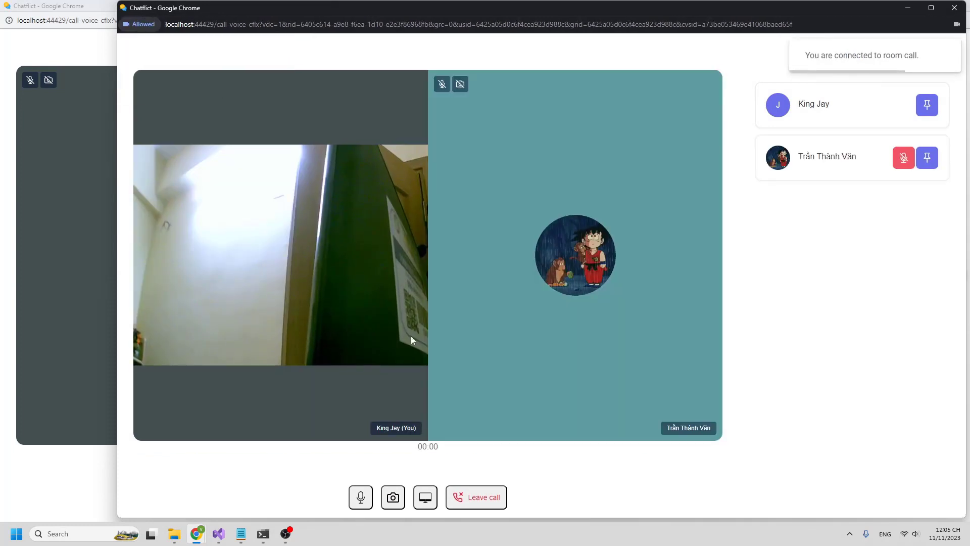
left_click(394, 498)
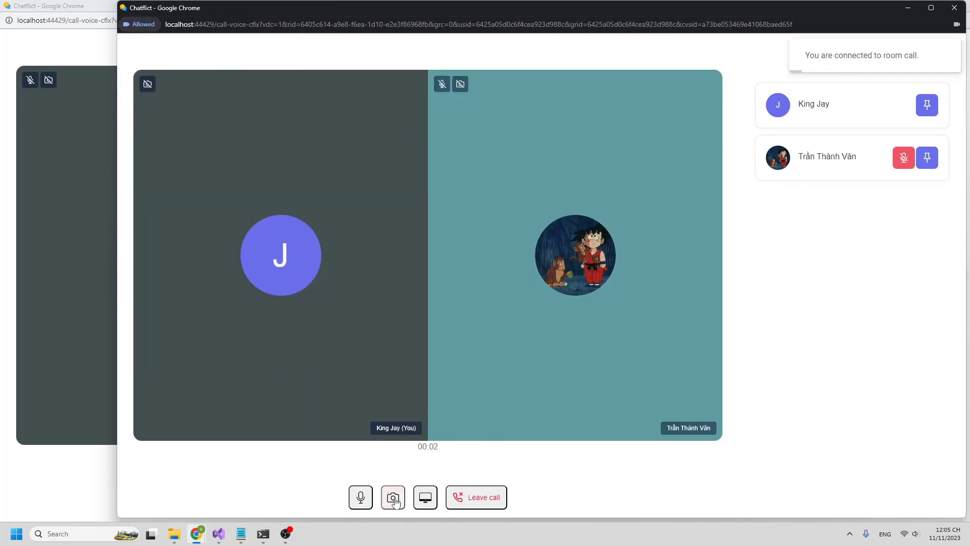
left_click(361, 497)
- Toggle cameras and microphones in both call windows, leaving the main call muted with camera off
left_click_drag(644, 17, 807, 172)
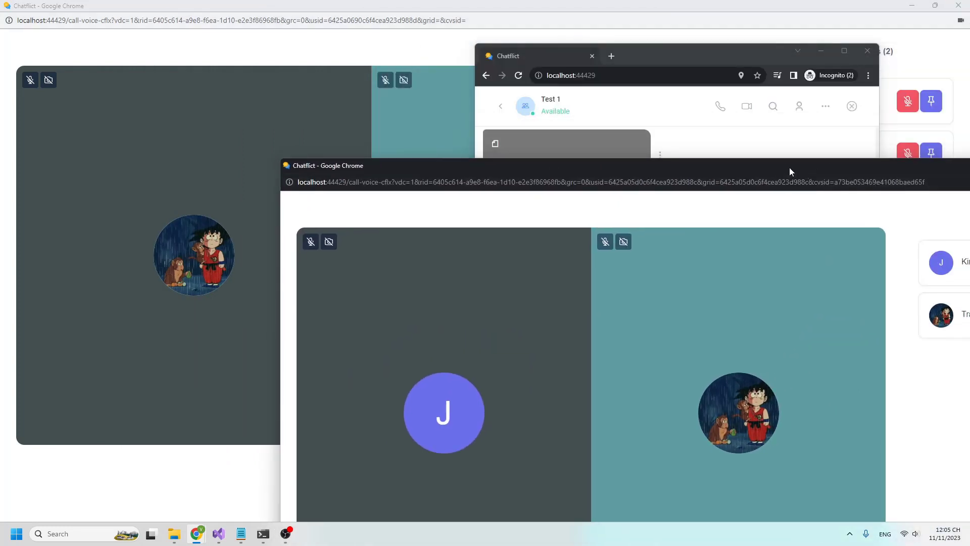
left_click_drag(507, 172, 695, 108)
left_click(811, 61)
left_click(809, 78)
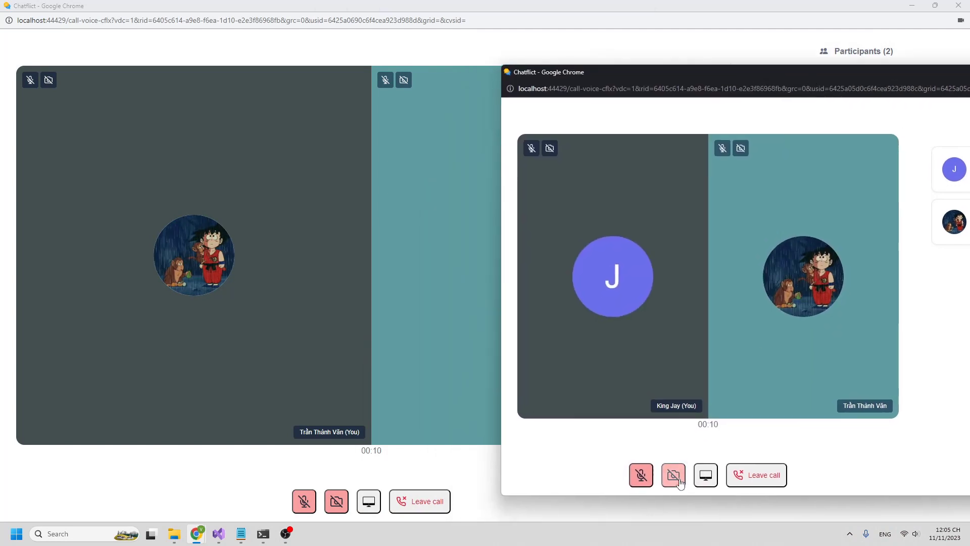
left_click(674, 475)
left_click(673, 475)
left_click(641, 475)
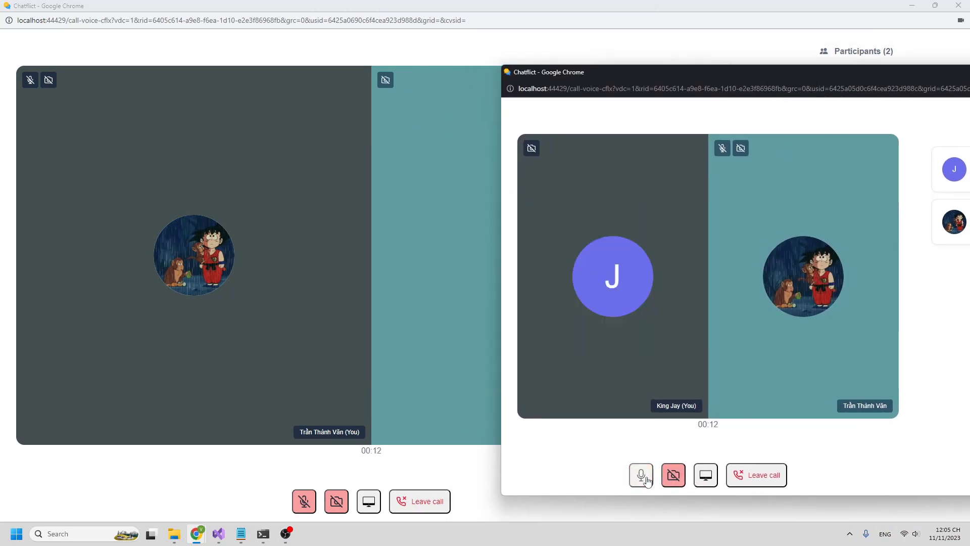
left_click(673, 475)
left_click(315, 502)
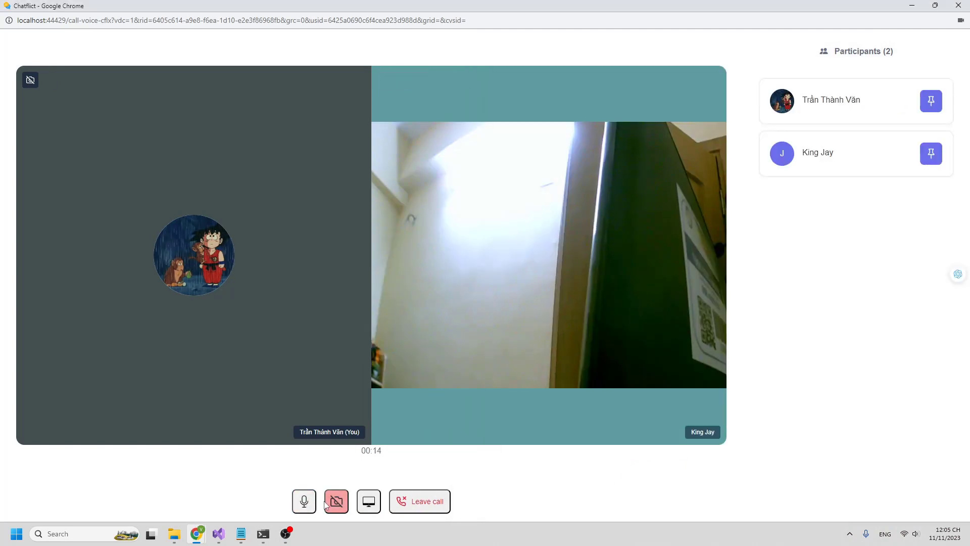
left_click(336, 502)
left_click(335, 502)
left_click(303, 502)
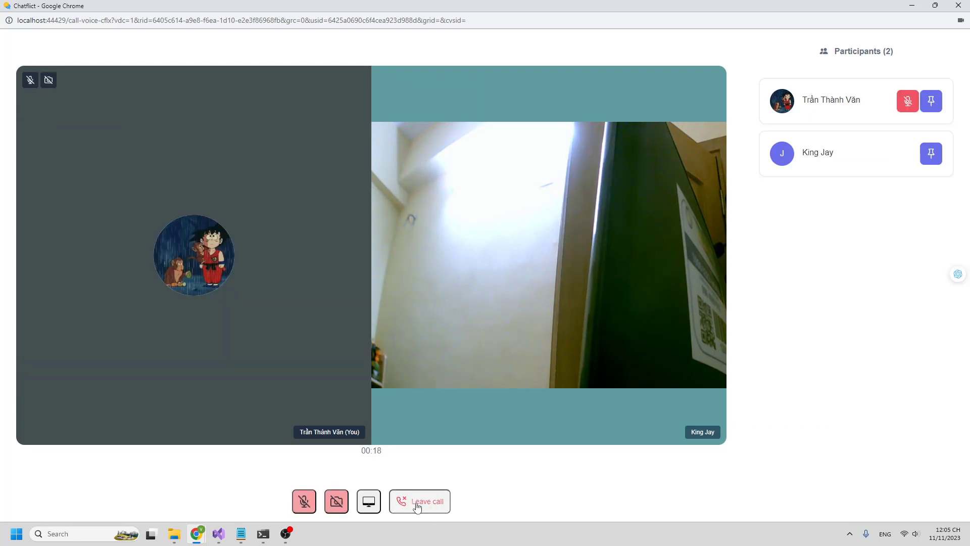
- Leave the 21-second video call and dismiss the call-ended notice
left_click(924, 159)
left_click(924, 159)
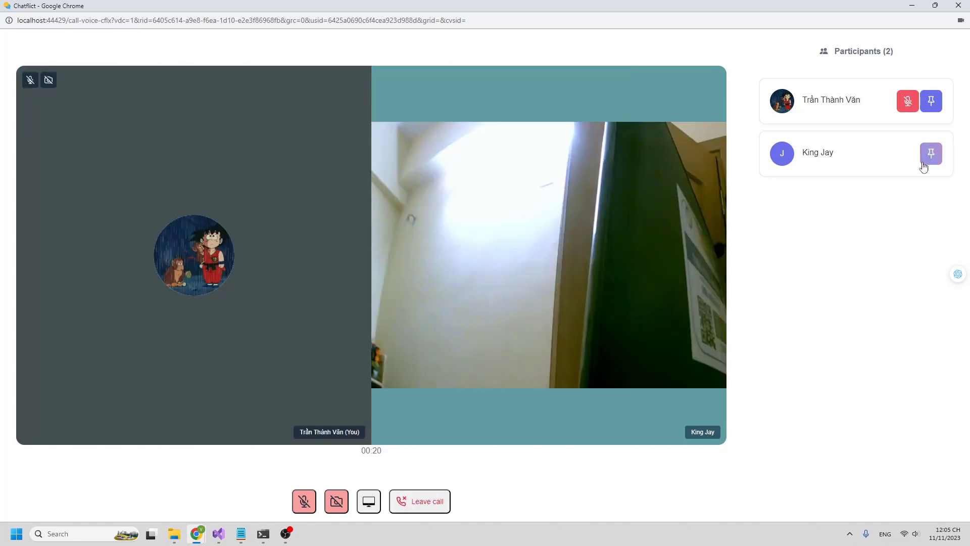
left_click(419, 501)
left_click(834, 362)
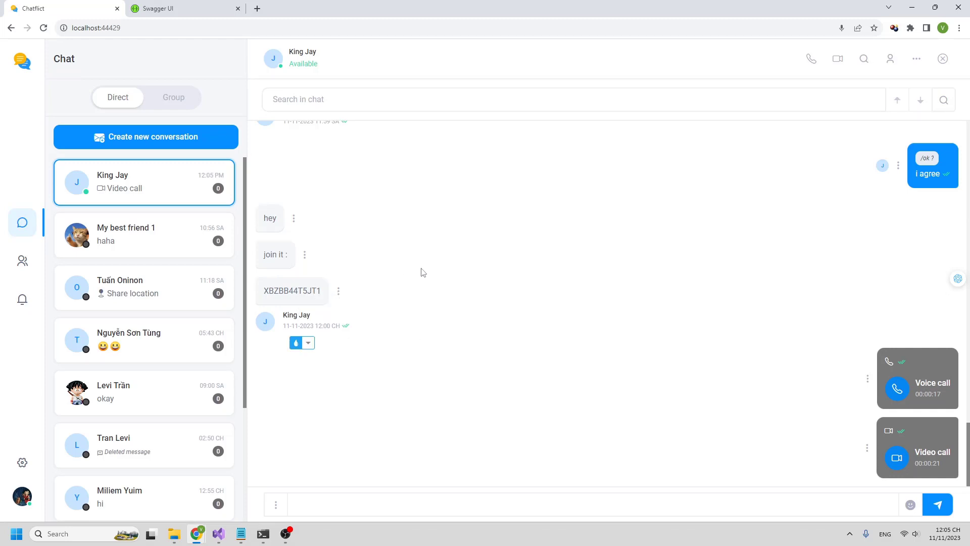
- Open the Test 1 group chat from the Group list
scroll(419, 270, "up", 3)
left_click(169, 151)
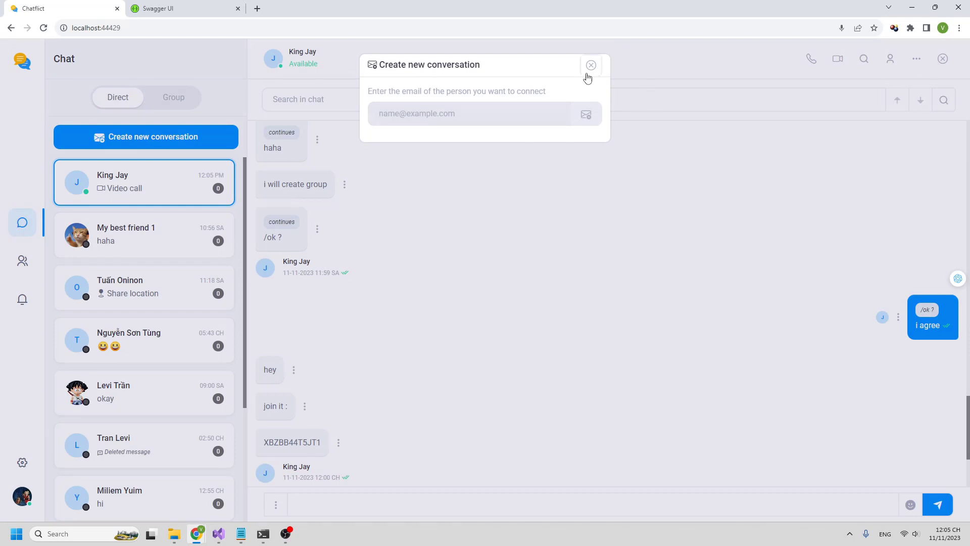
left_click(589, 73)
left_click(182, 96)
left_click(125, 180)
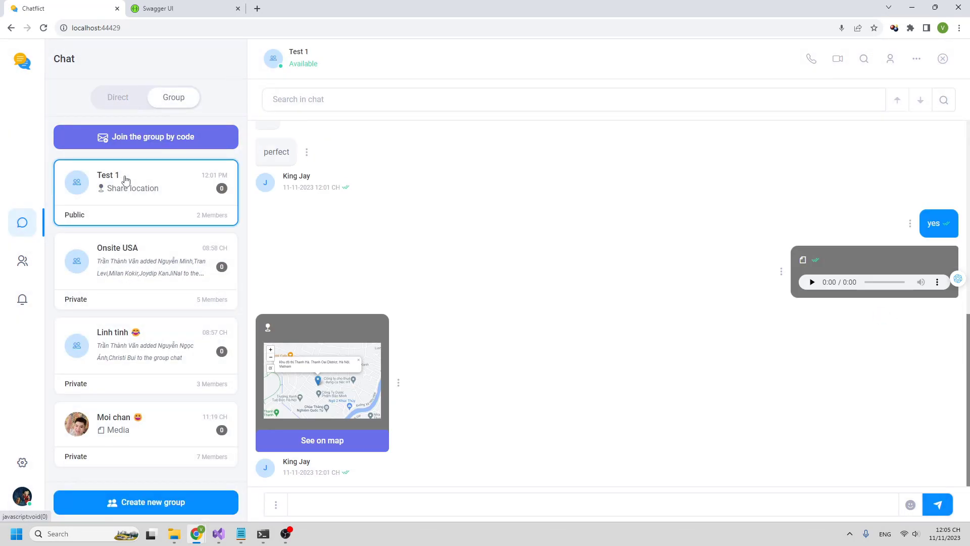
- Choose Media from the attachment options and select logs.txt in Downloads
left_click(278, 505)
left_click(391, 504)
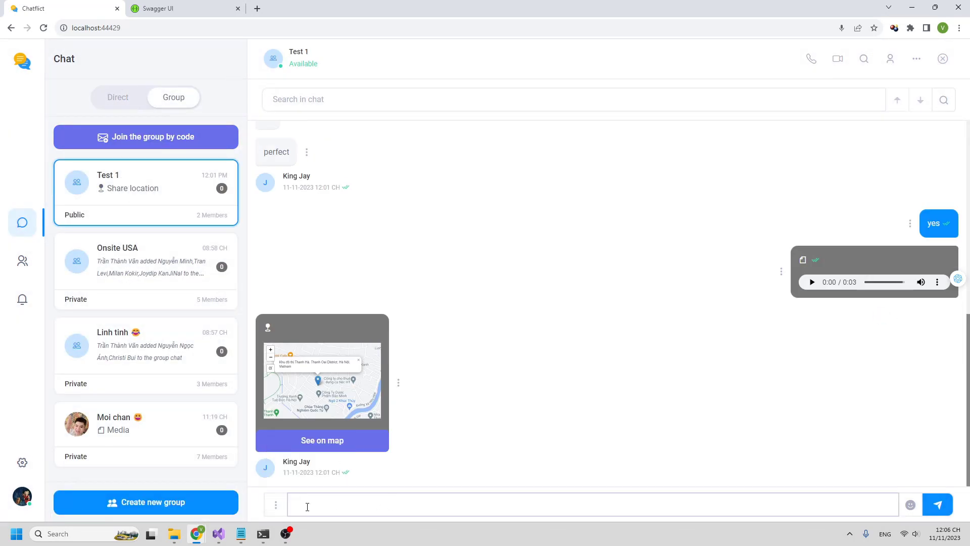
left_click(276, 504)
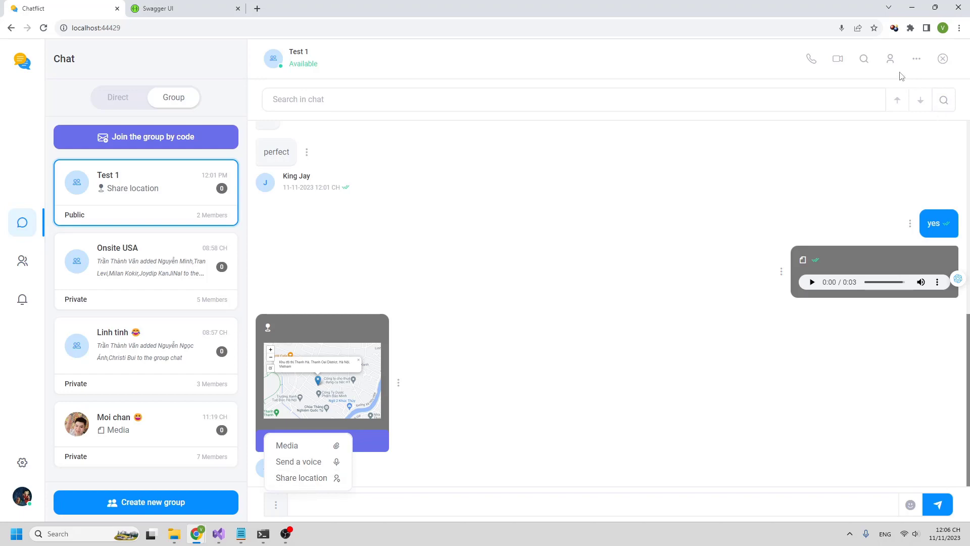
left_click(864, 59)
left_click(276, 504)
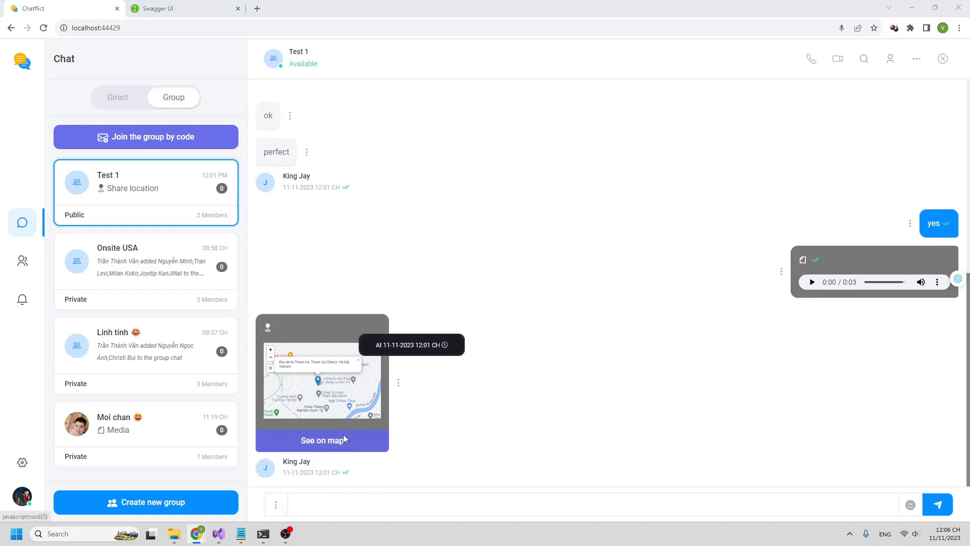
left_click(207, 248)
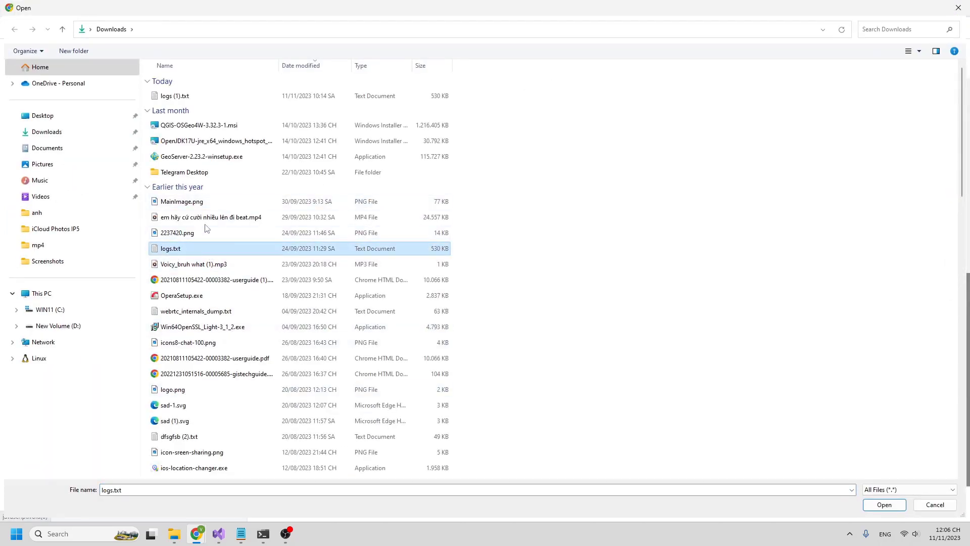
- Attach webrtc_internals_dump.txt, icons8-chat-100.png, logo.png, sad-1.svg, dfsgfsb (2).txt and logs.txt, sending 'please wait'
left_click(200, 316, "ctrl")
left_click(196, 345, "ctrl")
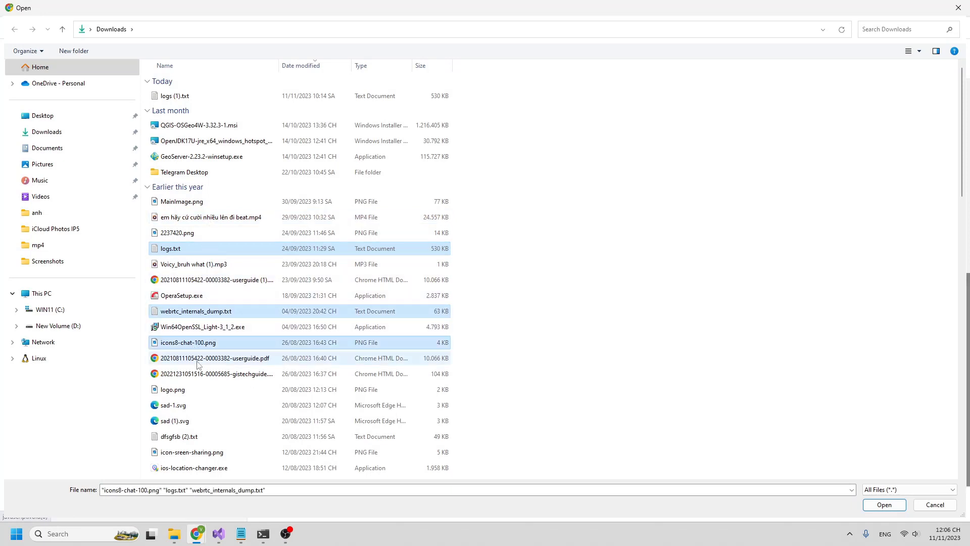
left_click(189, 394, "ctrl")
left_click(183, 405, "ctrl")
left_click(205, 438, "ctrl")
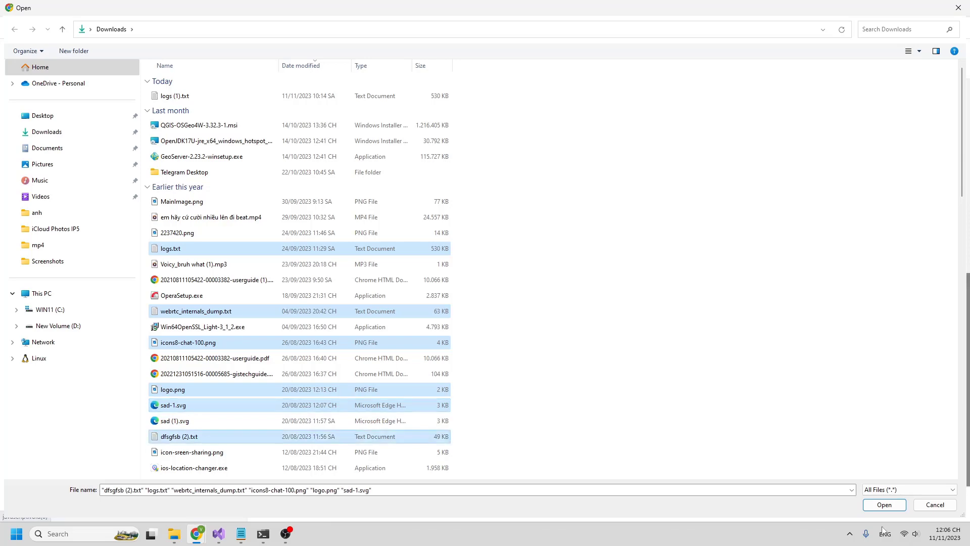
left_click(895, 505)
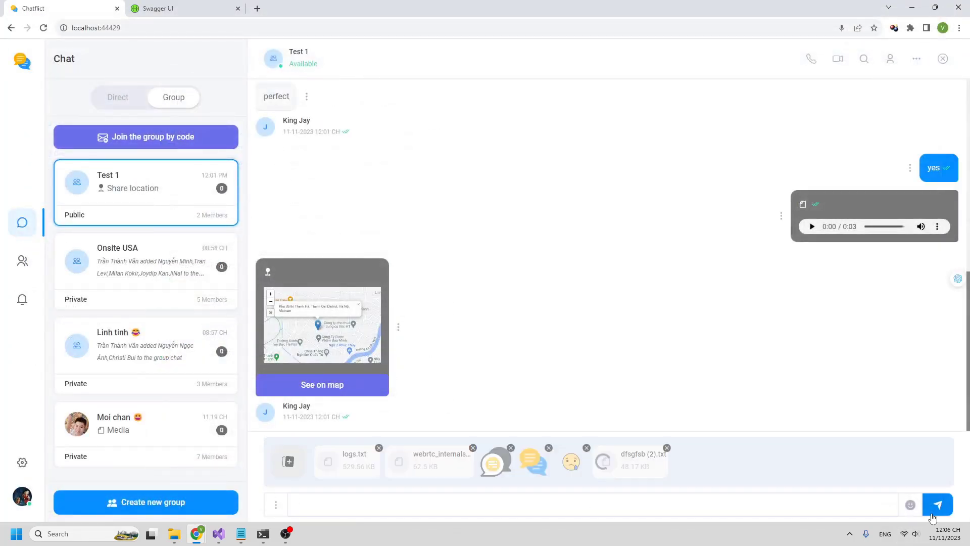
left_click(419, 501)
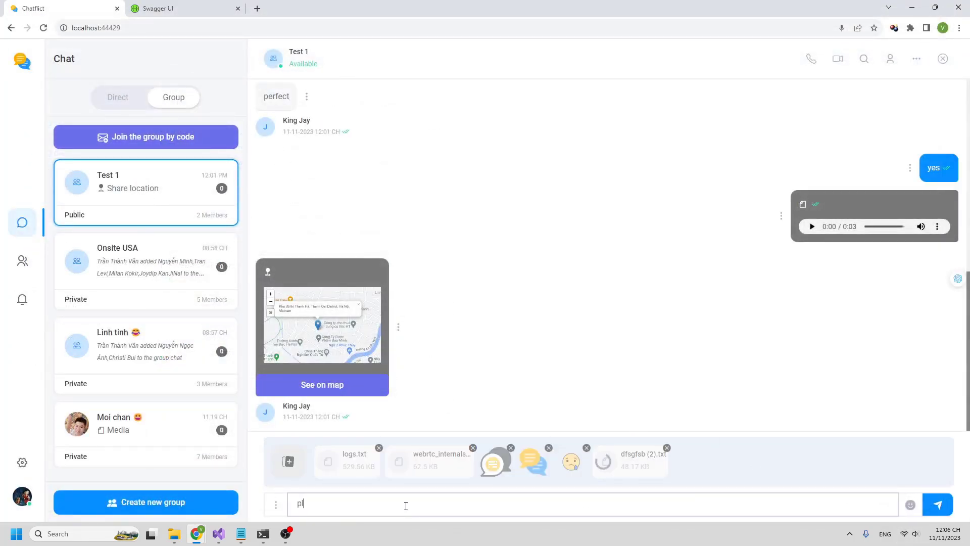
key("Return")
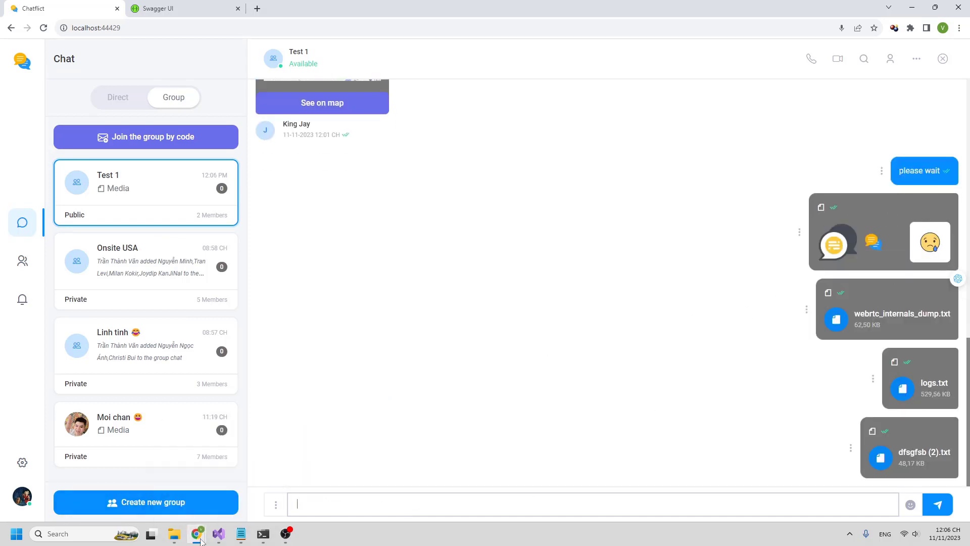
- Bring the second user's window forward, maximize it, and view the shared image enlarged
mouse_move(205, 538)
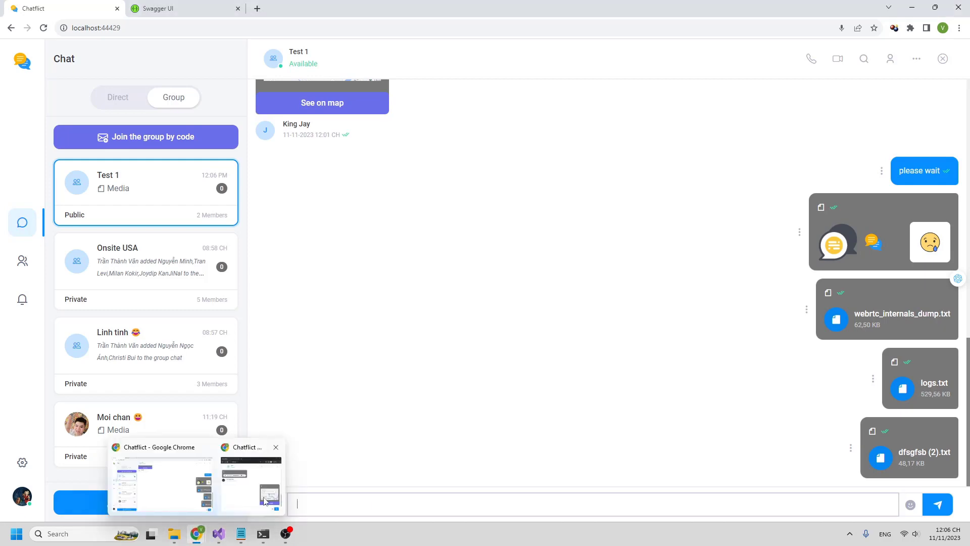
left_click(264, 500)
scroll(520, 134, "up", 1)
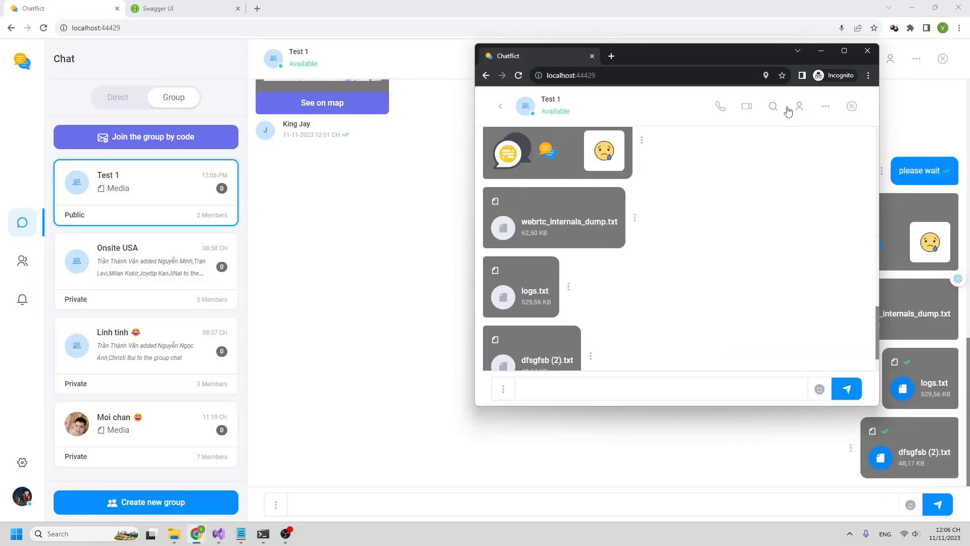
left_click(845, 51)
left_click(280, 219)
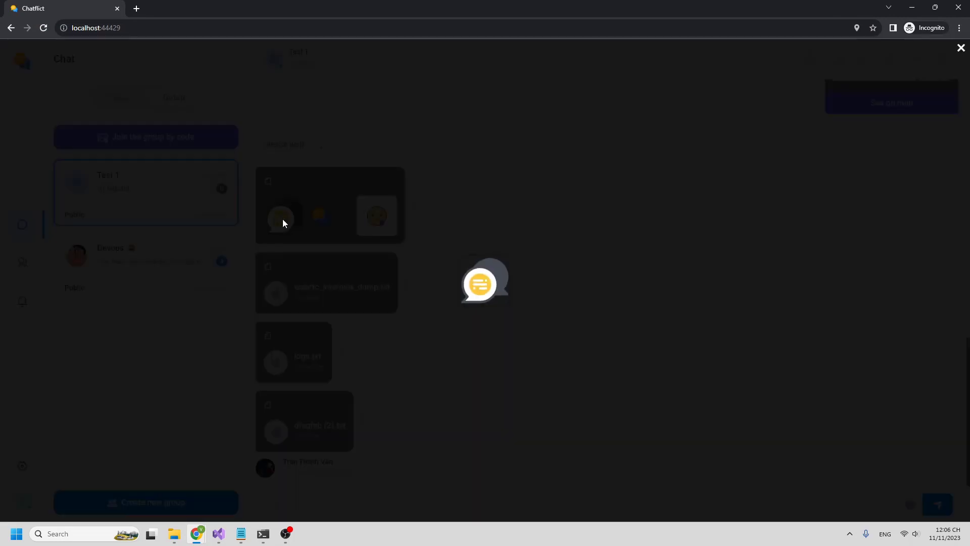
left_click(960, 49)
- Add a laughing emoji reaction to the shared image message
left_click(412, 212)
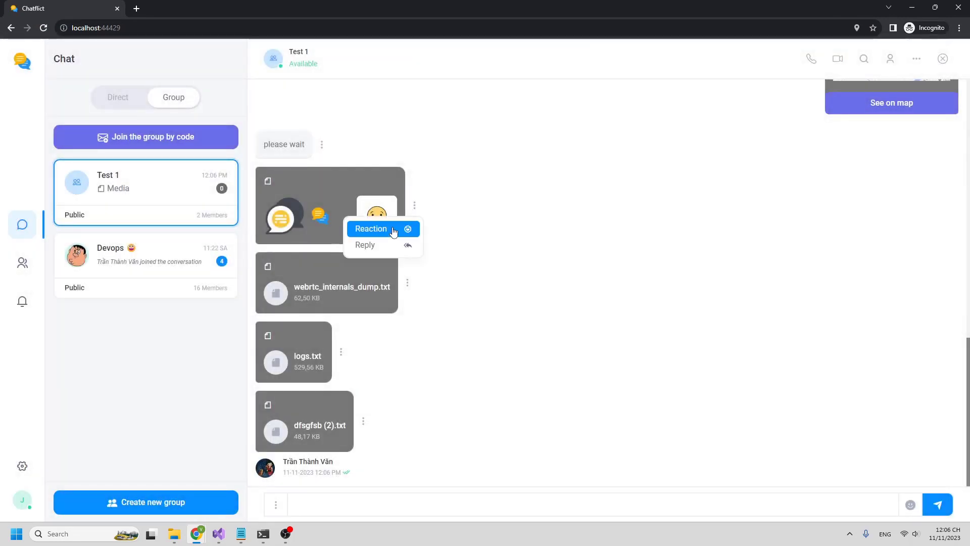
left_click(372, 227)
left_click(361, 167)
left_click(393, 225)
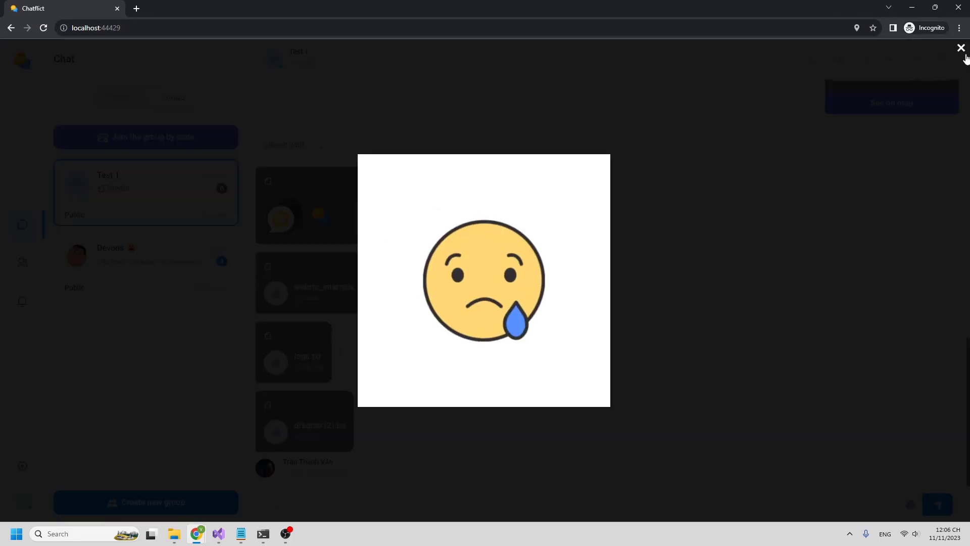
left_click(960, 49)
- Check the Test 1 group's shared media in Group Info
left_click(890, 59)
left_click(892, 246)
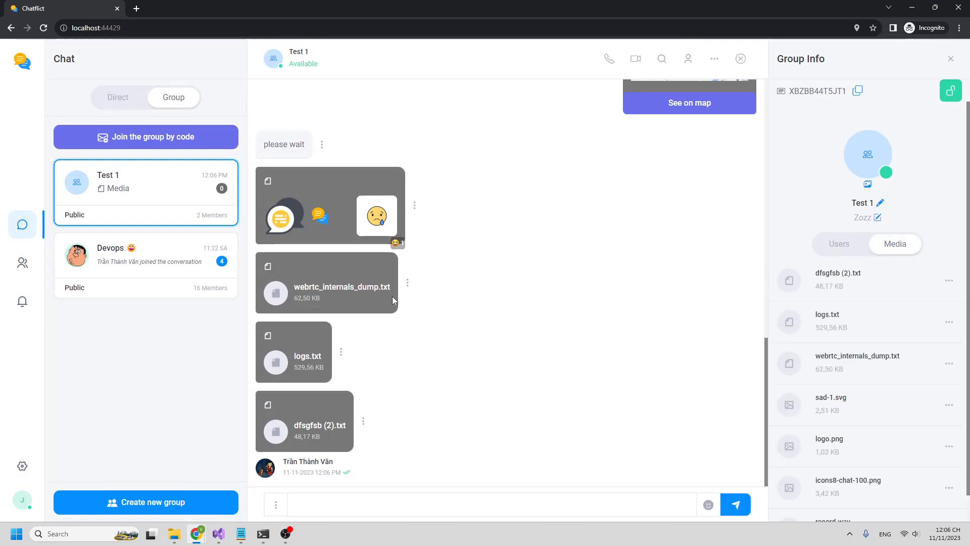
left_click(946, 60)
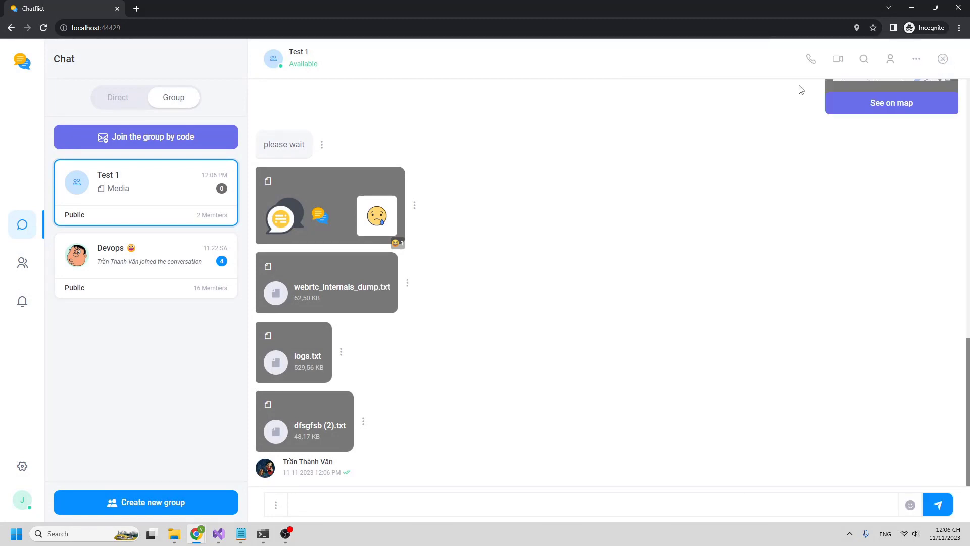
- Search the friends list for 'ce' and view the found friend's profile
left_click(22, 270)
left_click(19, 306)
left_click(22, 272)
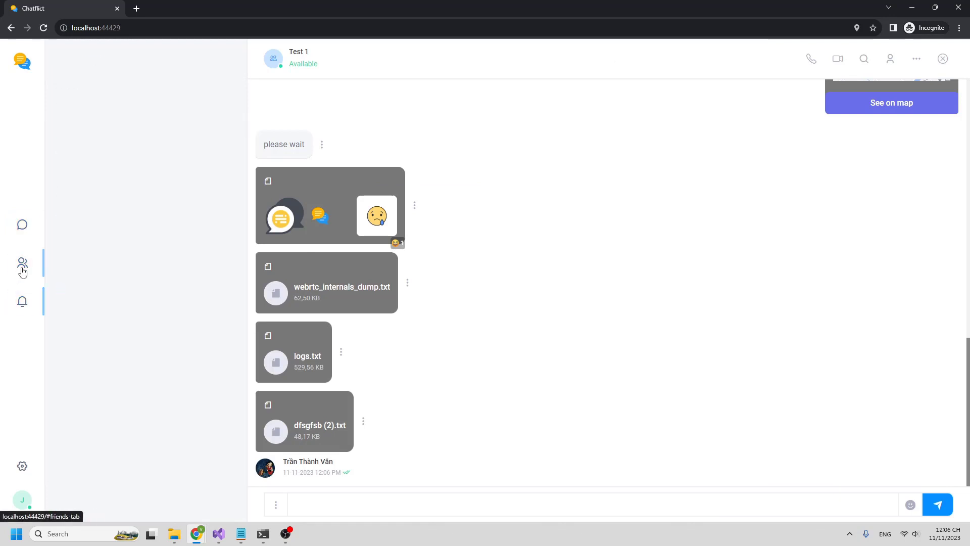
left_click(218, 177)
left_click(146, 135)
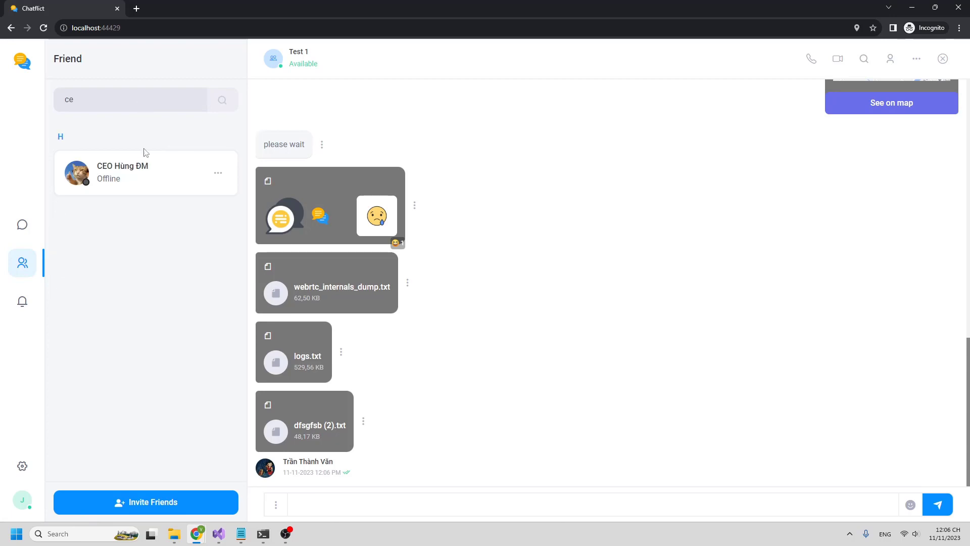
left_click(217, 173)
left_click(199, 195)
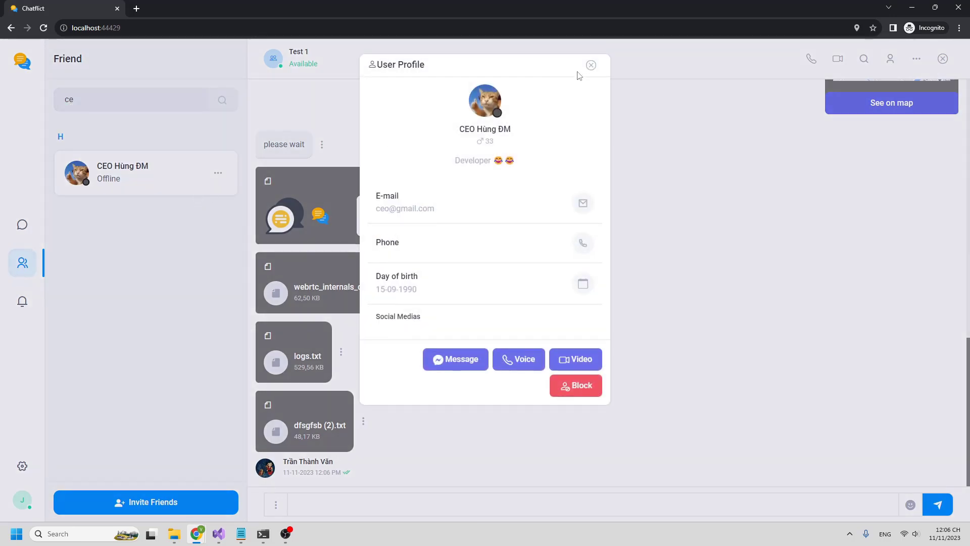
left_click(587, 67)
- Close the second user's window and clear the friend search to show all friends
left_click(958, 7)
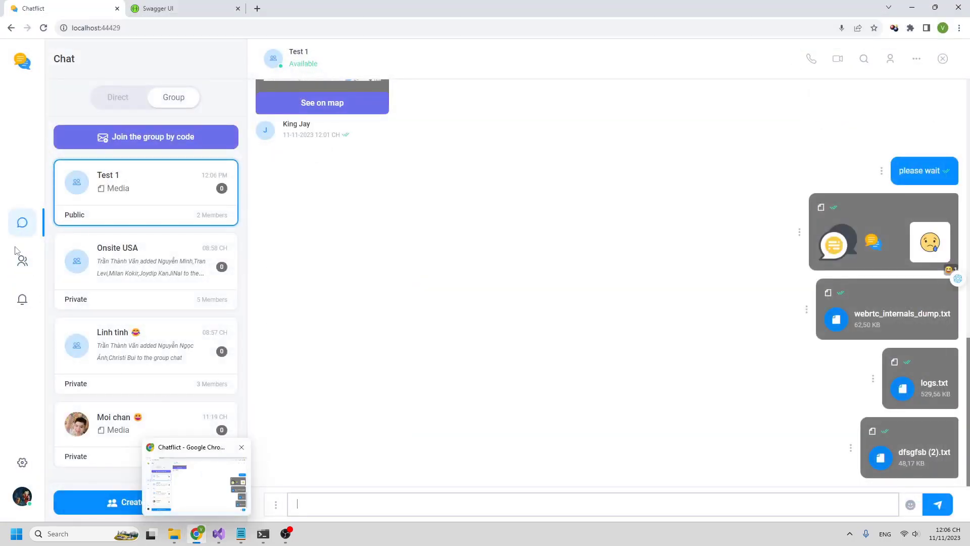
left_click(21, 263)
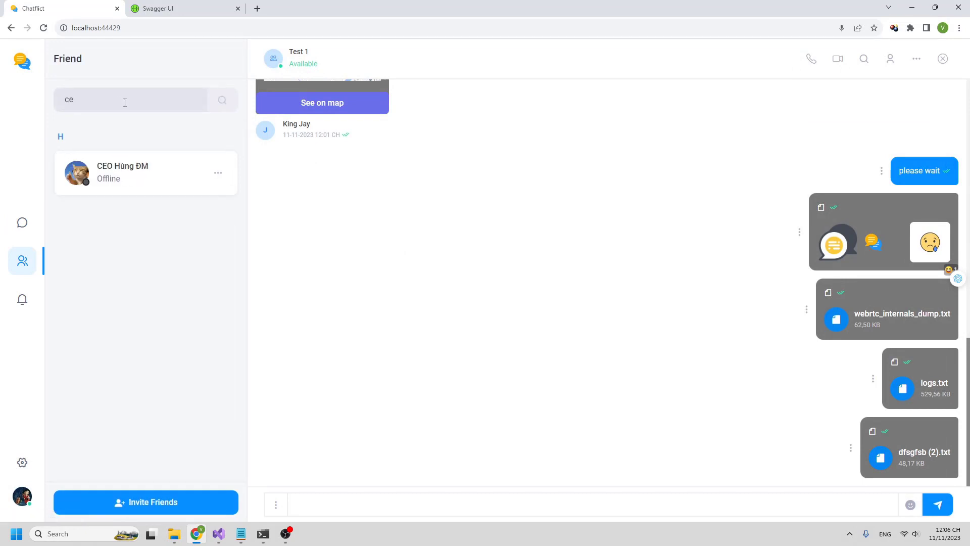
left_click(218, 174)
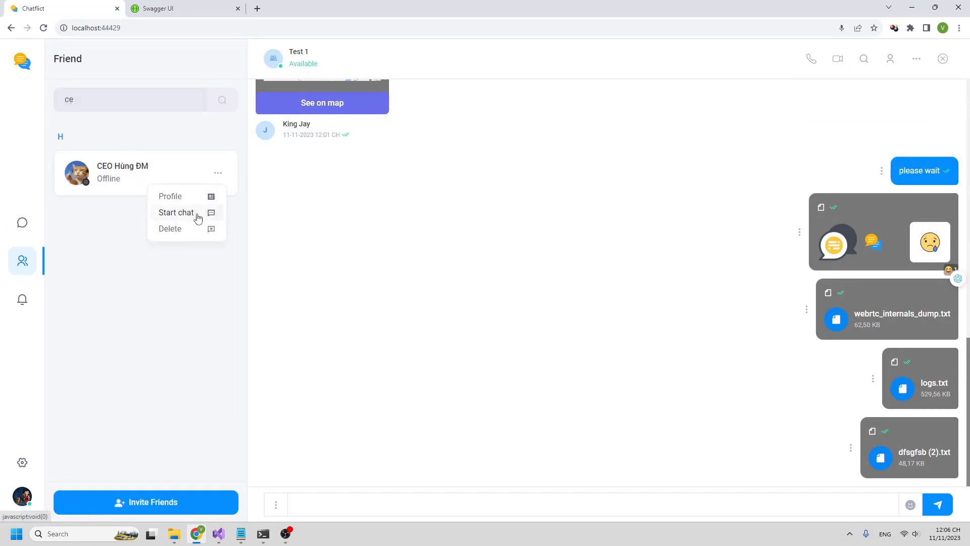
left_click(124, 108)
key("BackSpace")
key("BackSpace")
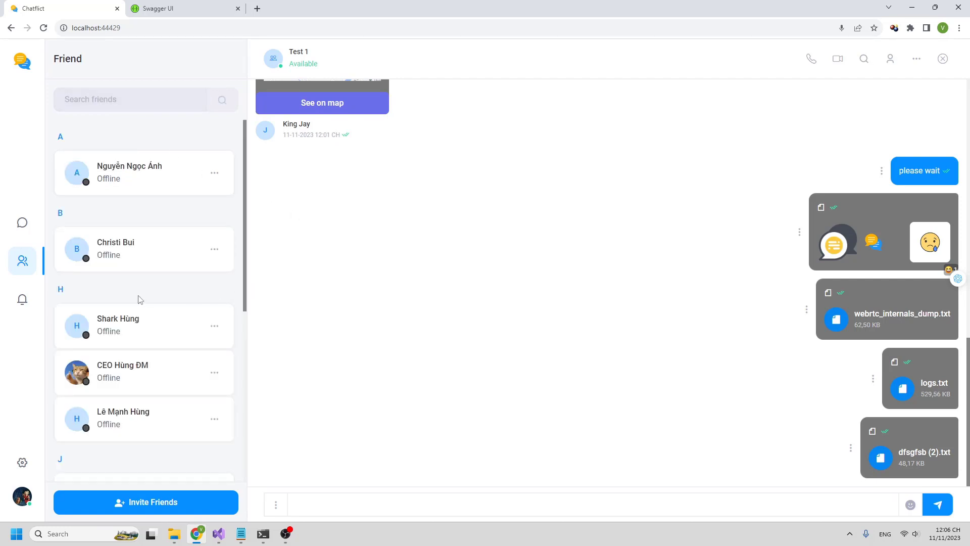
scroll(138, 299, "down", 10)
- Open Settings, preview Social Medias and the Password form unchanged, then open in-chat search
left_click(22, 462)
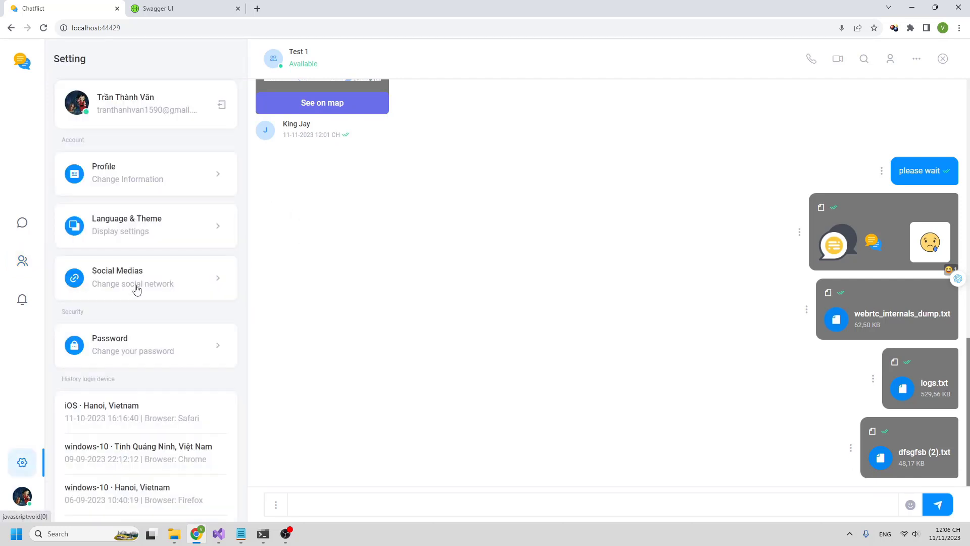
left_click(136, 289)
left_click(155, 356)
left_click(138, 353)
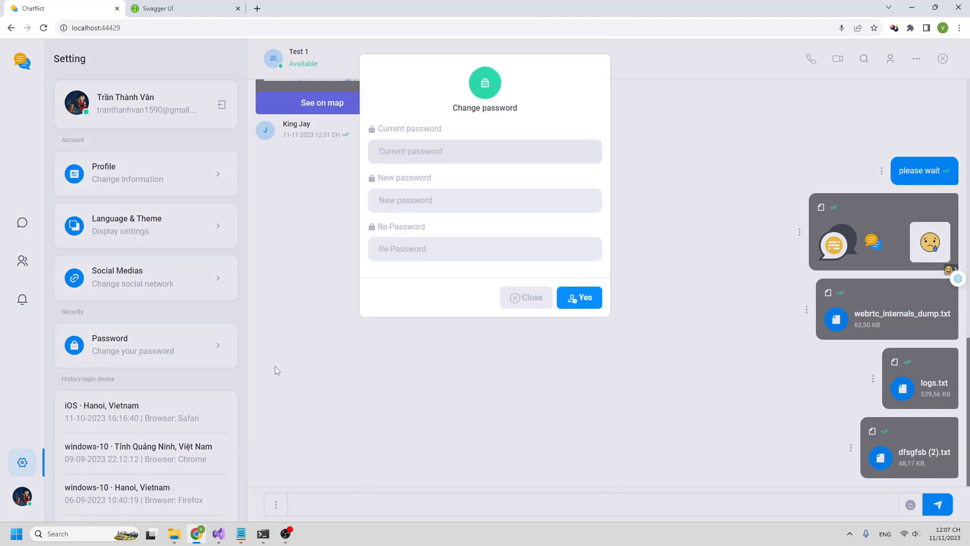
left_click(275, 368)
left_click(865, 58)
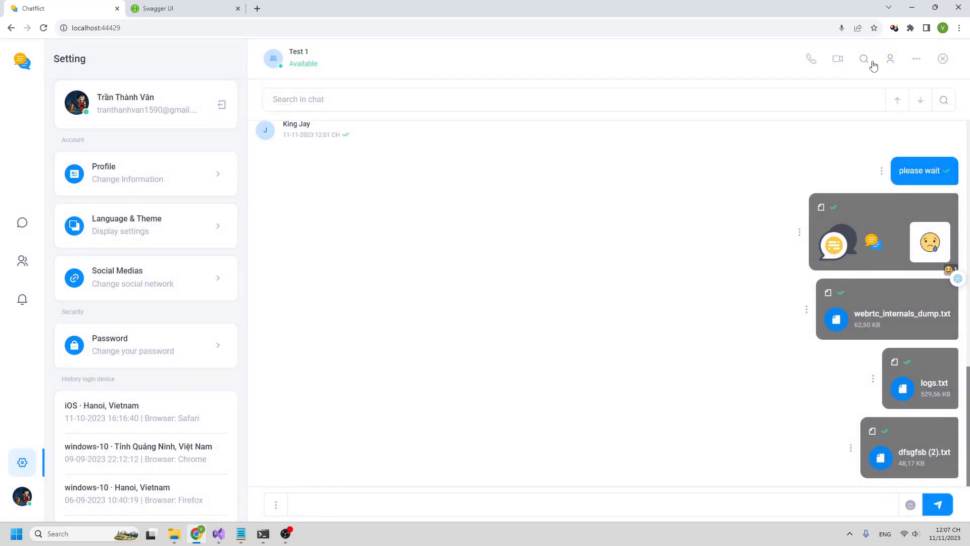